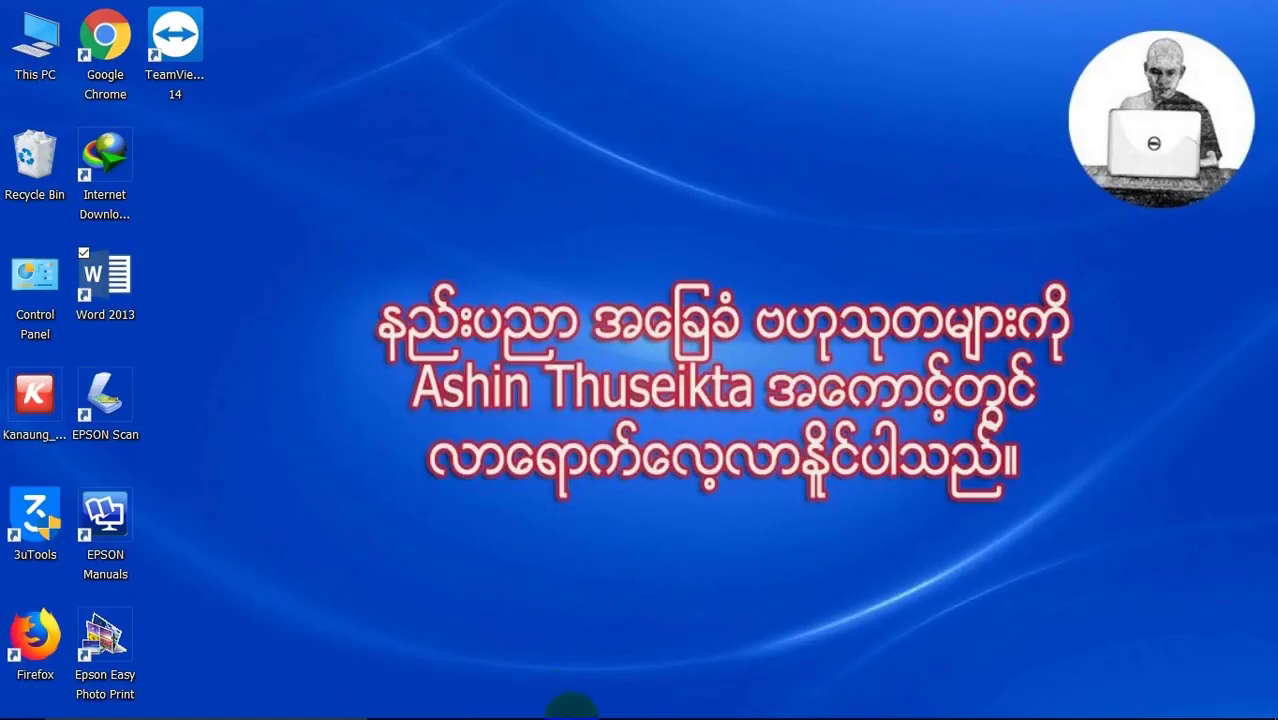
# Step: Launch Word 2013 from the taskbar with a blank Document1
pyautogui.click(515, 703)
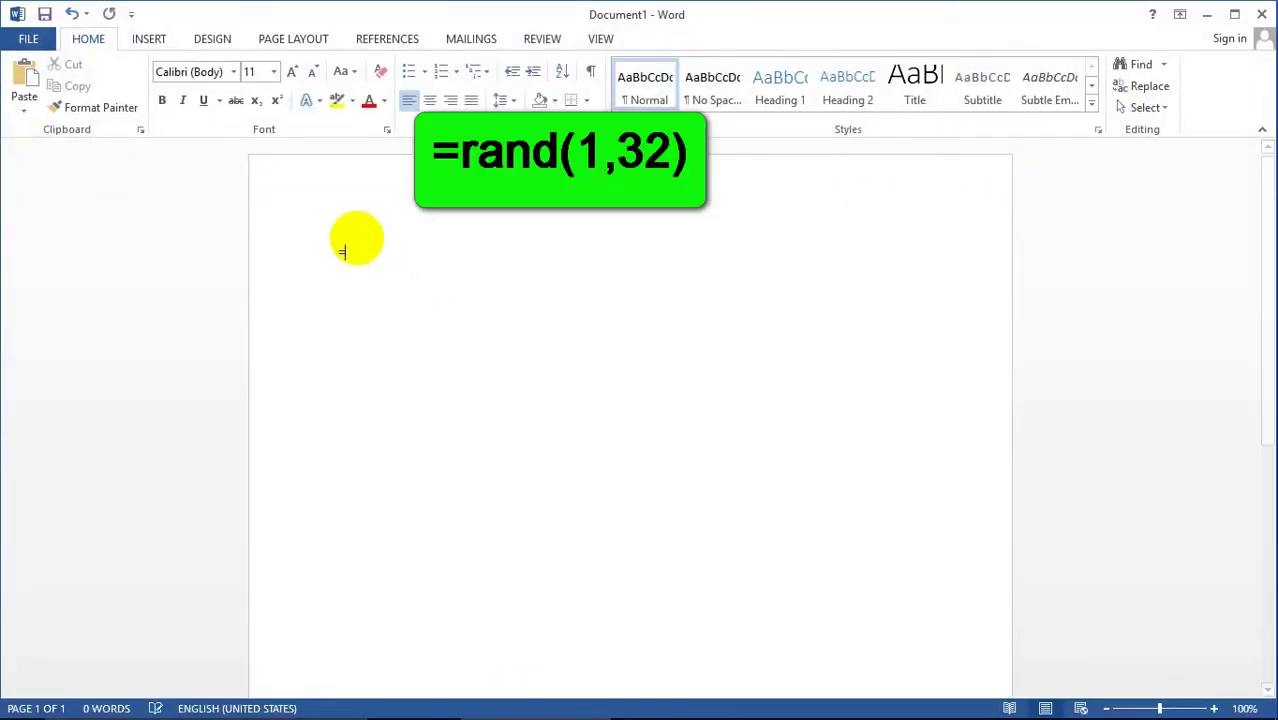
# Step: Generate 508 words of sample text with =rand(1,32) and return to the top
pyautogui.write('=rand(1,32')
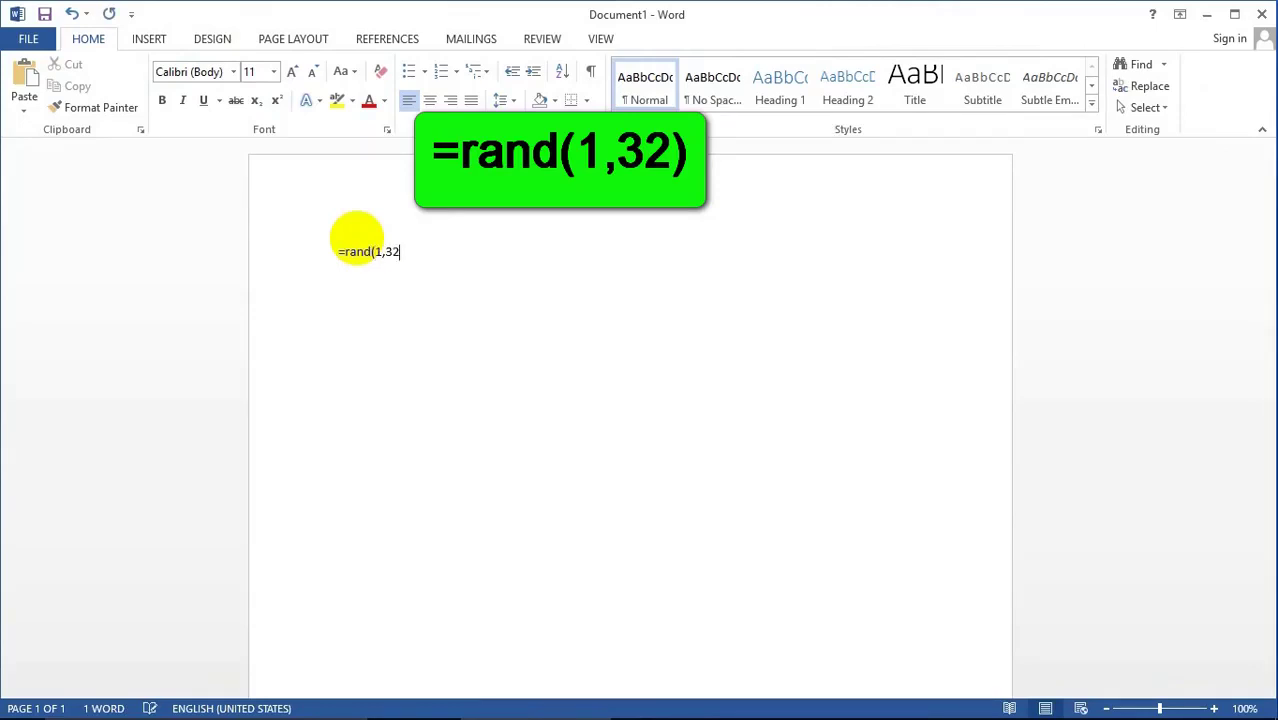
pyautogui.write(')')
pyautogui.press('Return')
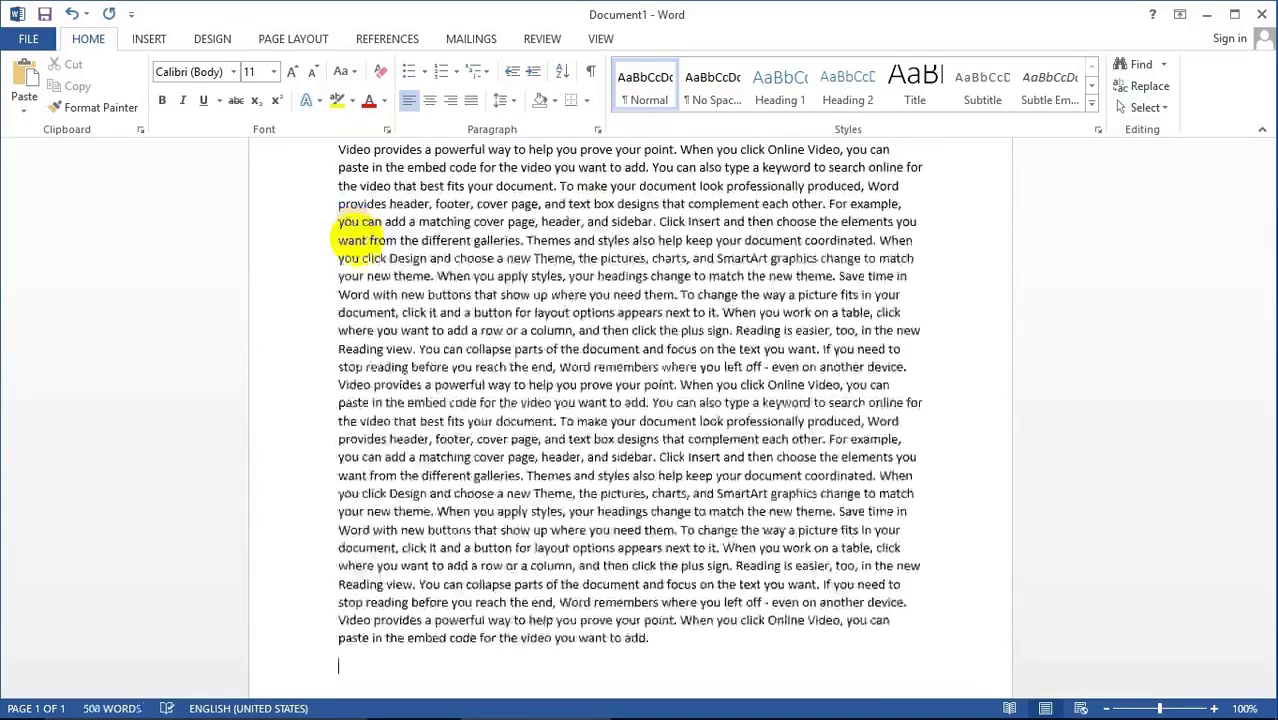
pyautogui.scroll(2, 460, 260)
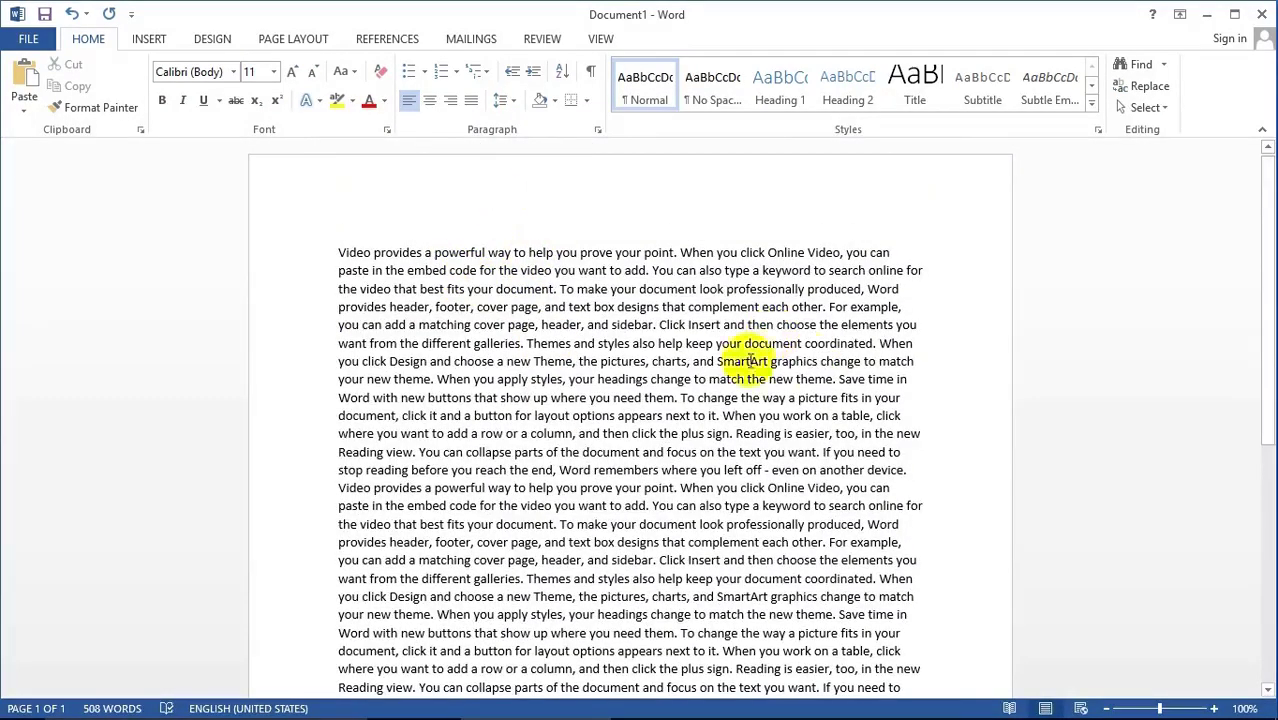
# Step: Split the sample text into two columns, then reflow it into three columns
pyautogui.click(301, 40)
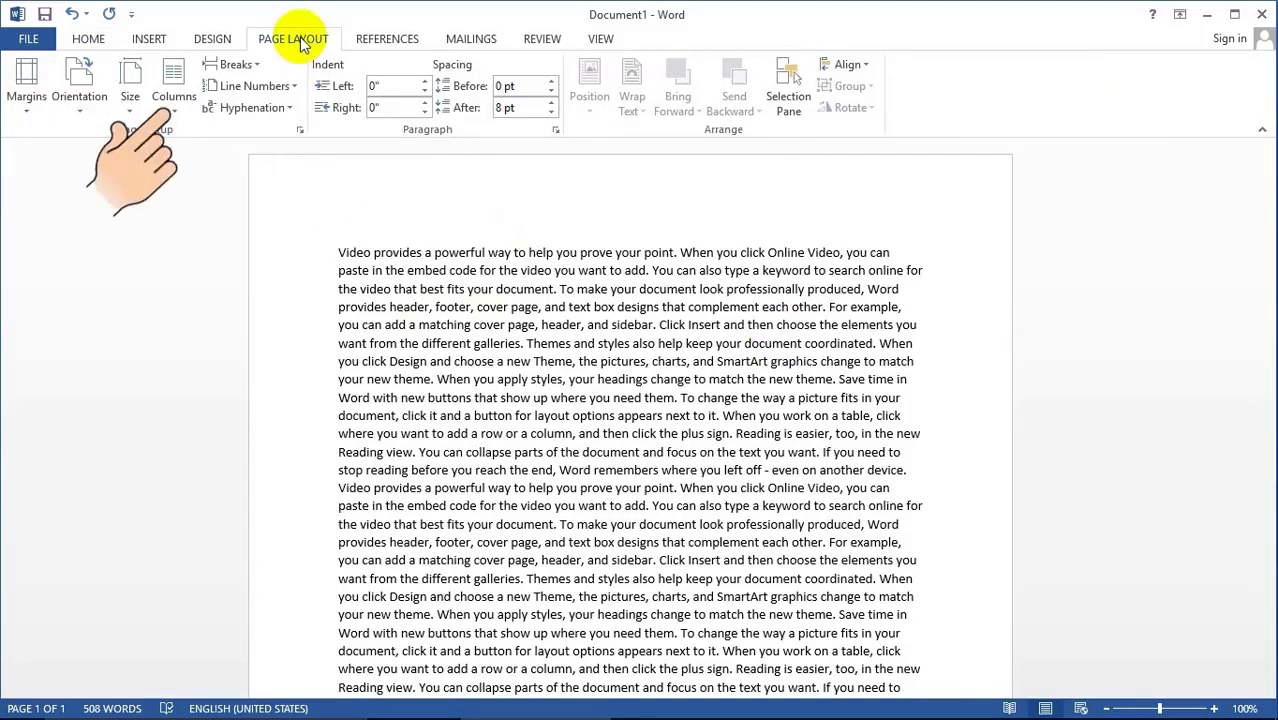
pyautogui.click(188, 110)
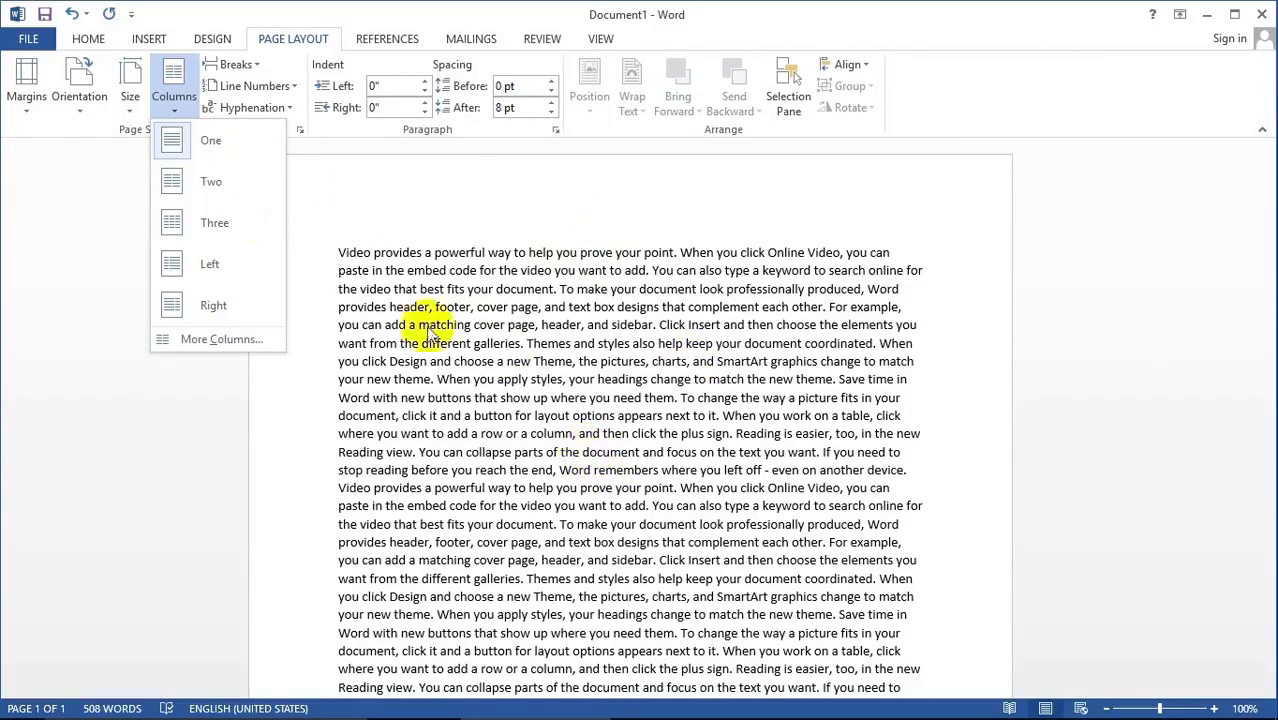
pyautogui.click(198, 183)
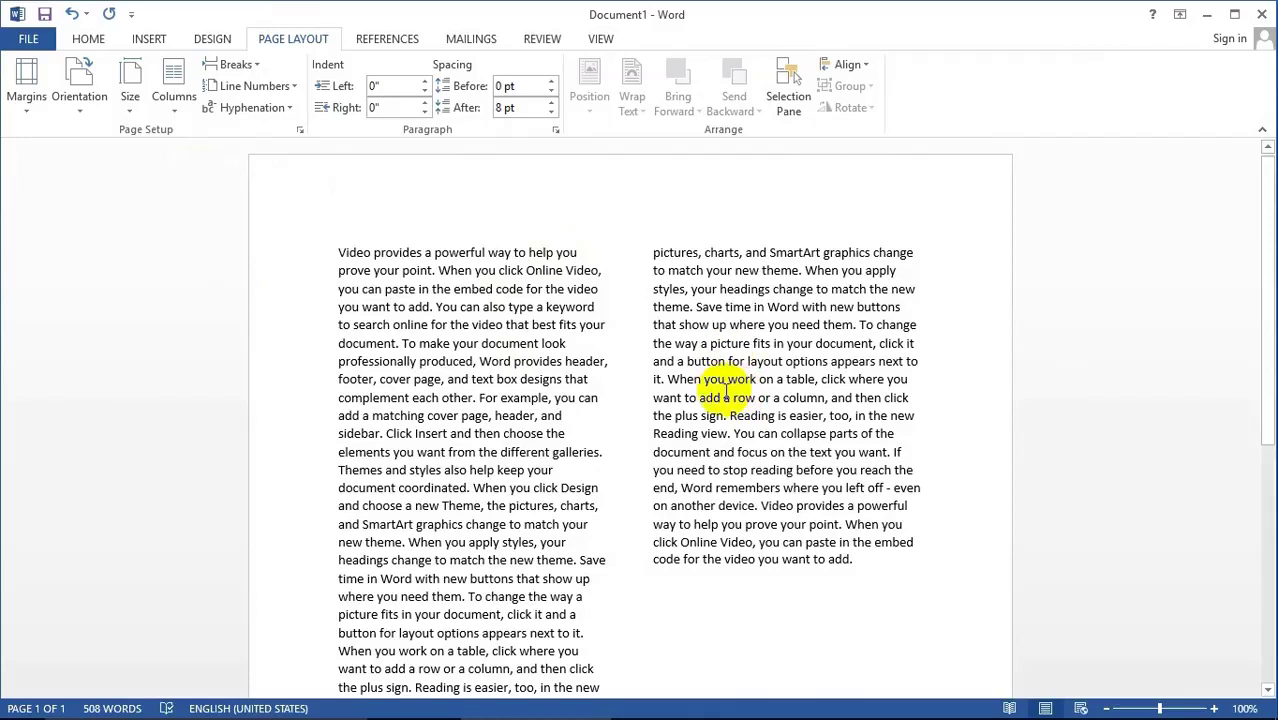
pyautogui.click(174, 105)
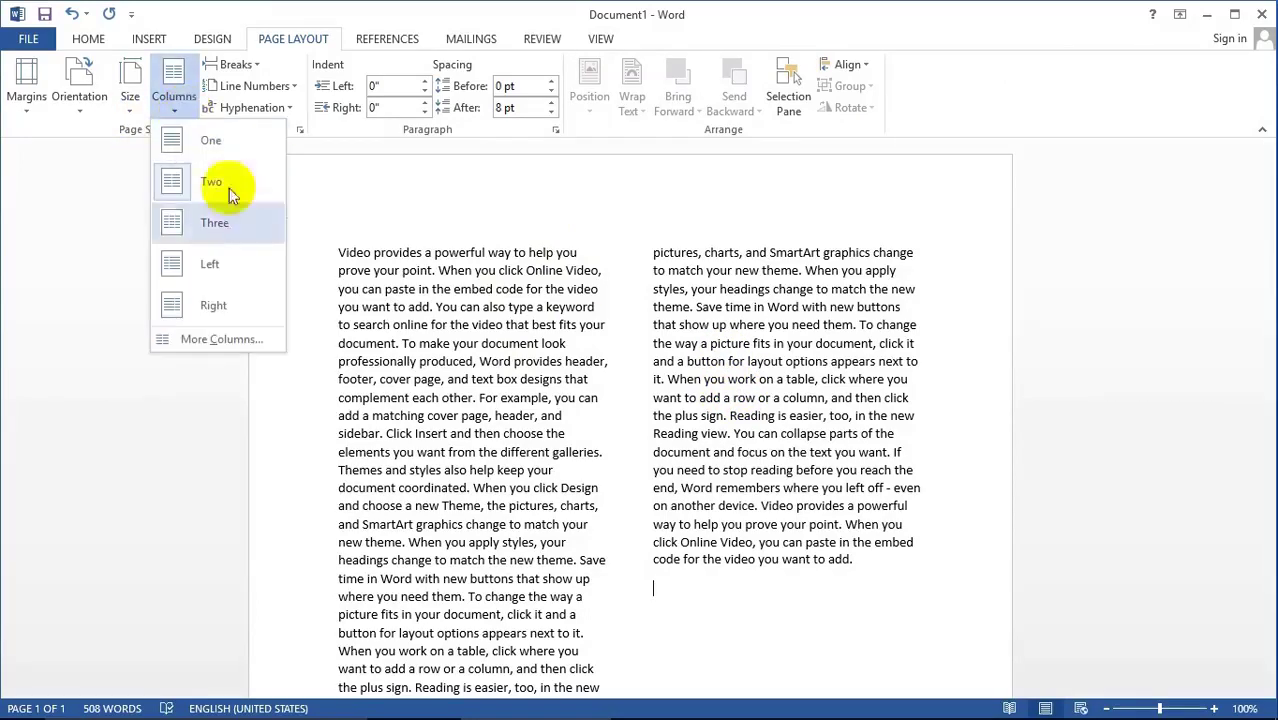
pyautogui.click(210, 224)
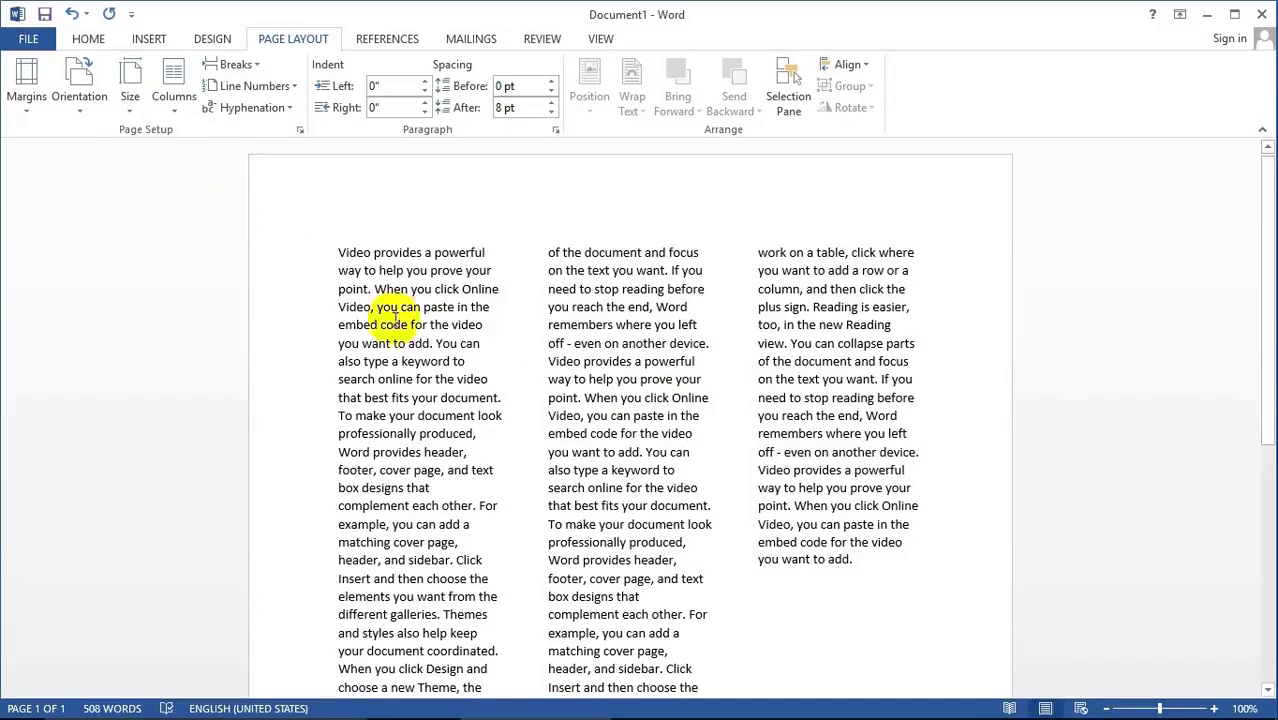
pyautogui.click(172, 115)
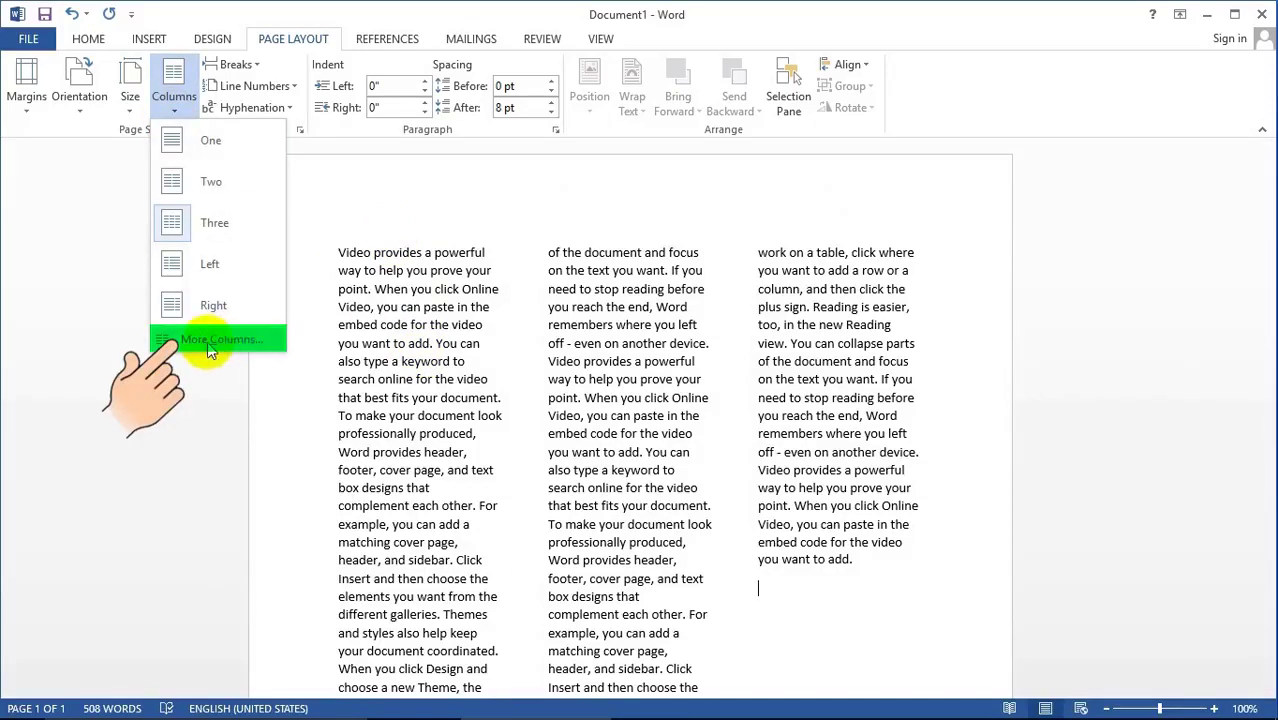
# Step: Set 4 columns with Line between in More Columns, giving 1.25" columns with 0.5" spacing
pyautogui.click(214, 342)
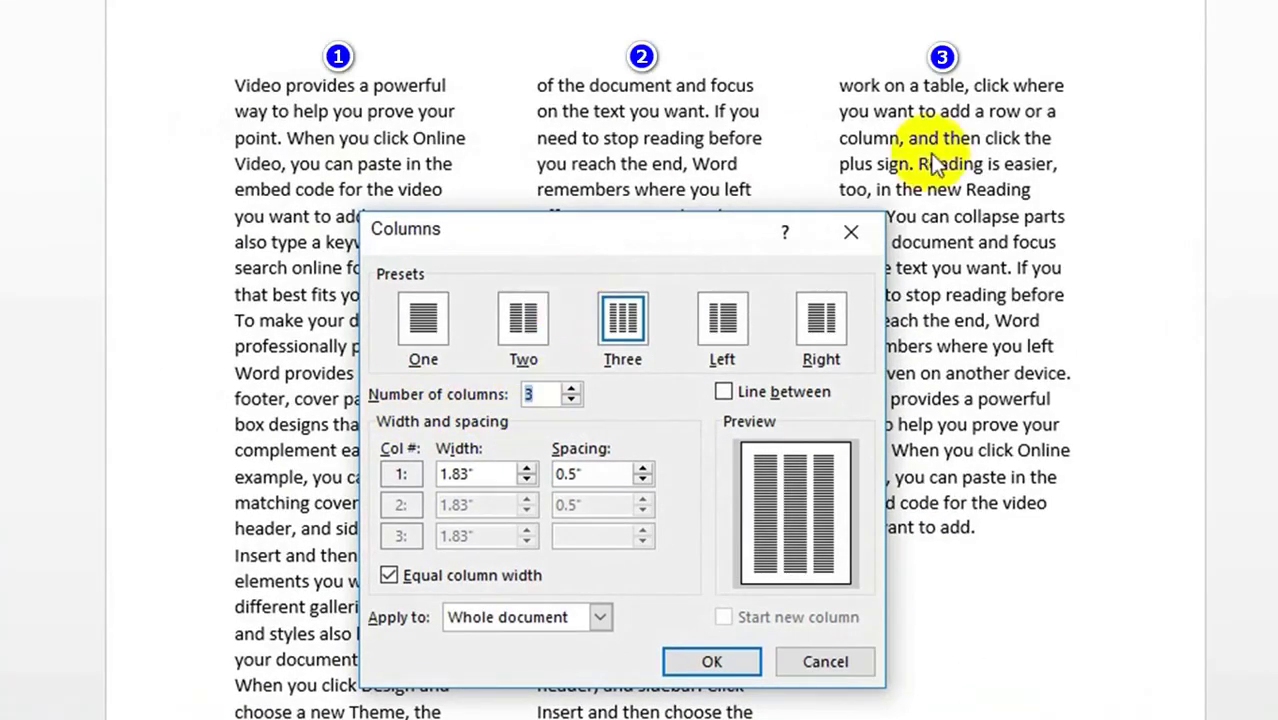
pyautogui.click(572, 388)
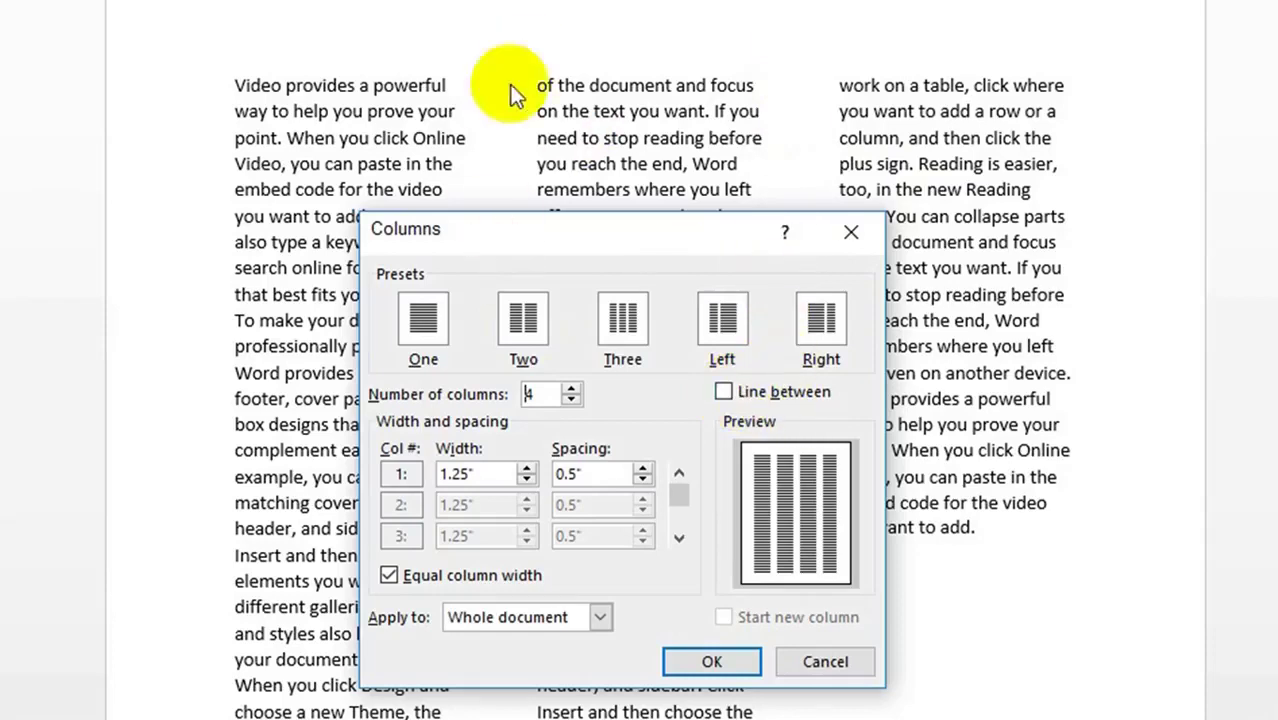
pyautogui.click(724, 395)
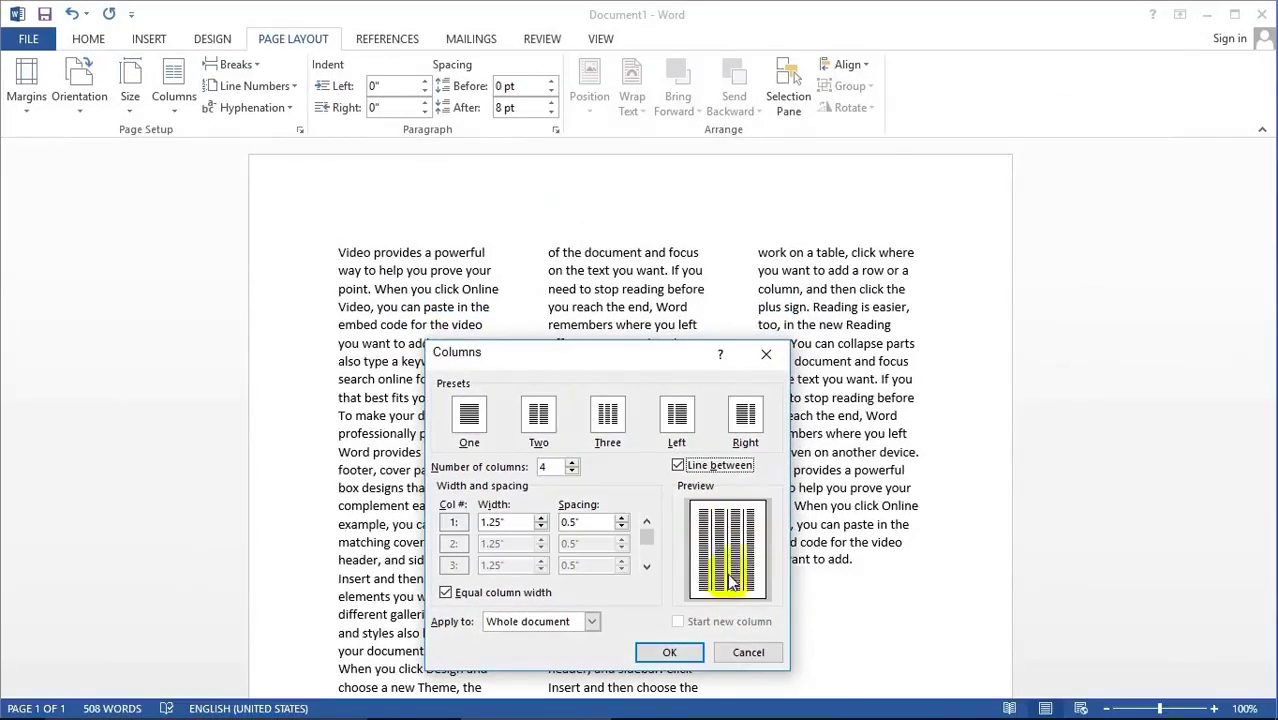
pyautogui.click(669, 652)
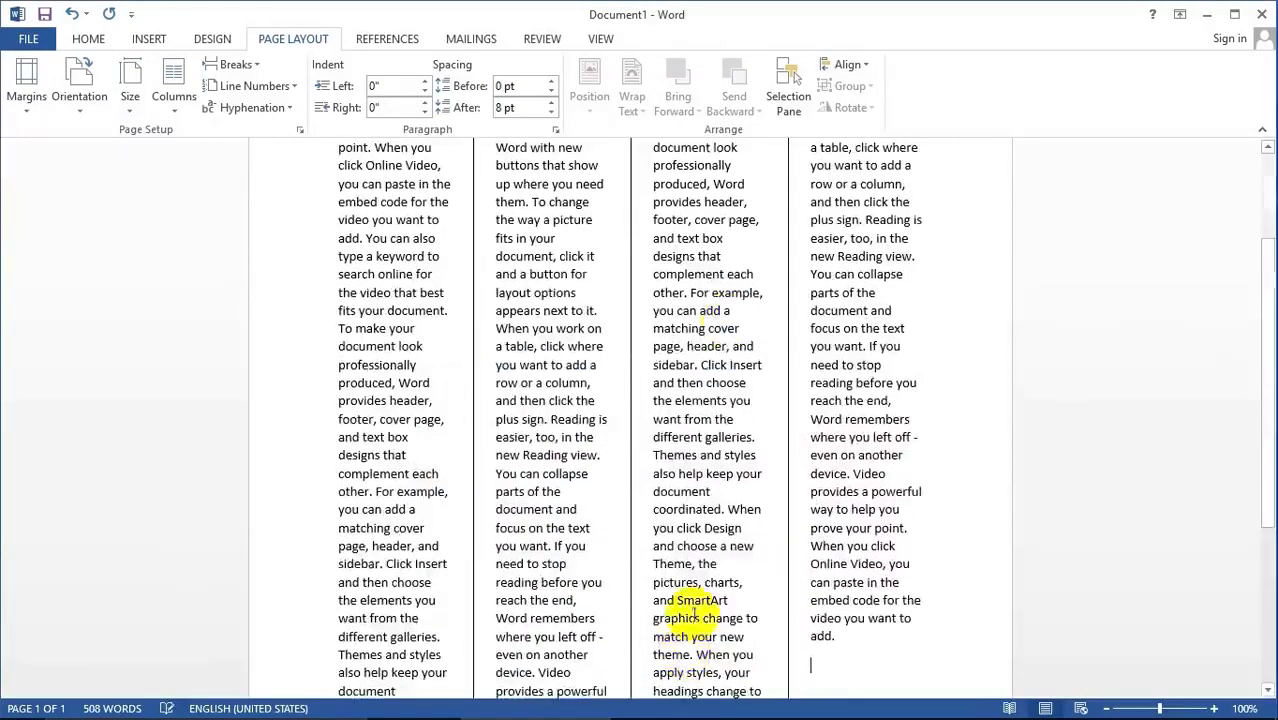
pyautogui.scroll(2, 740, 290)
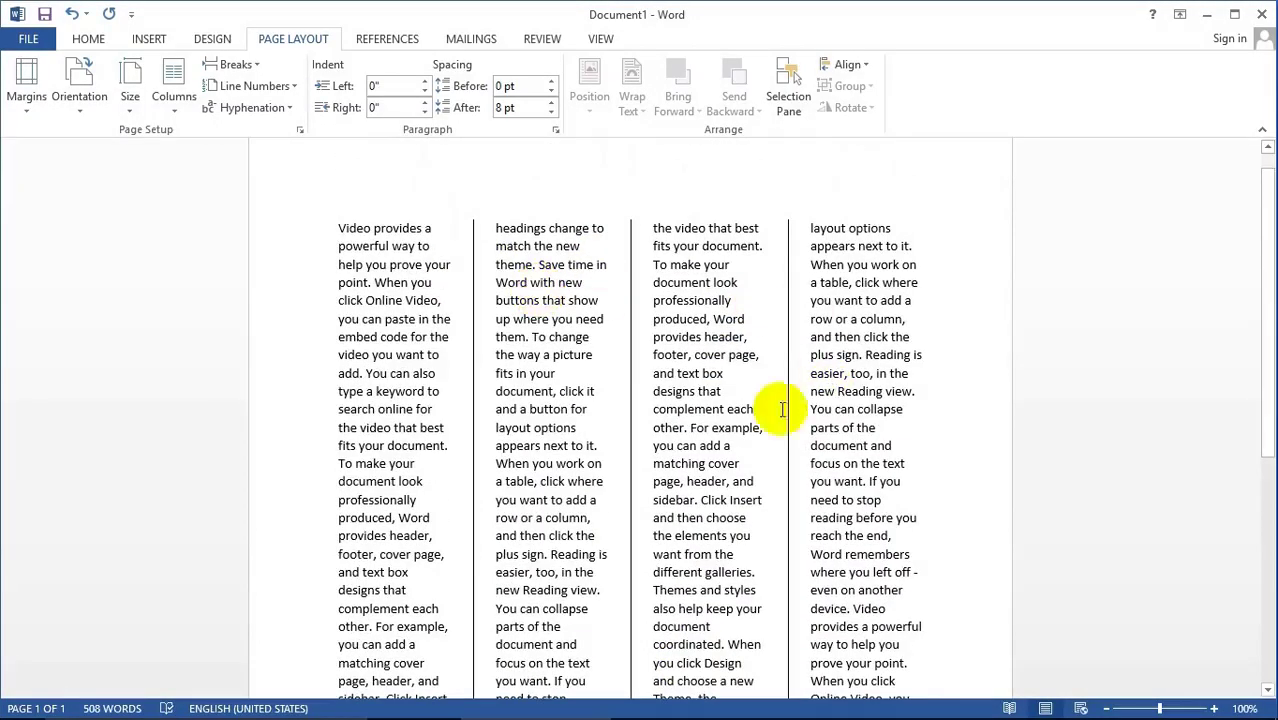
# Step: In More Columns, widen the four equal columns to 1.4" with 0.3" spacing
pyautogui.click(175, 88)
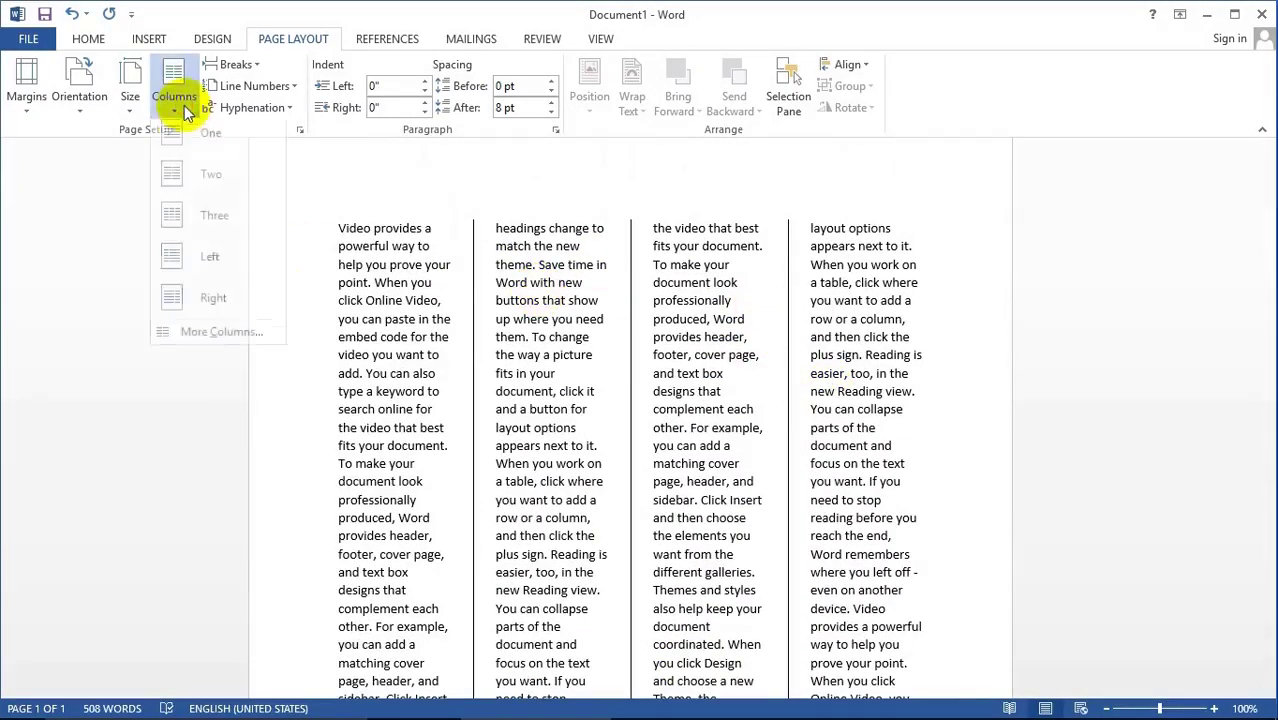
pyautogui.click(200, 339)
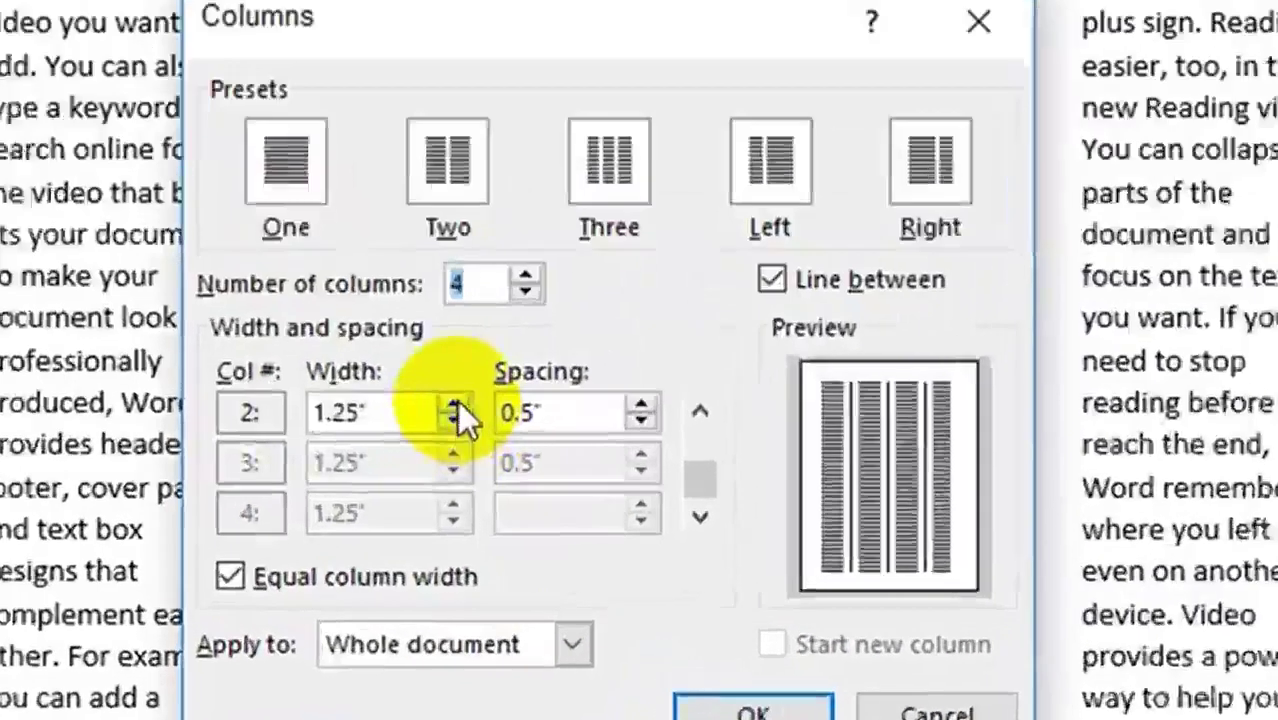
pyautogui.click(506, 477)
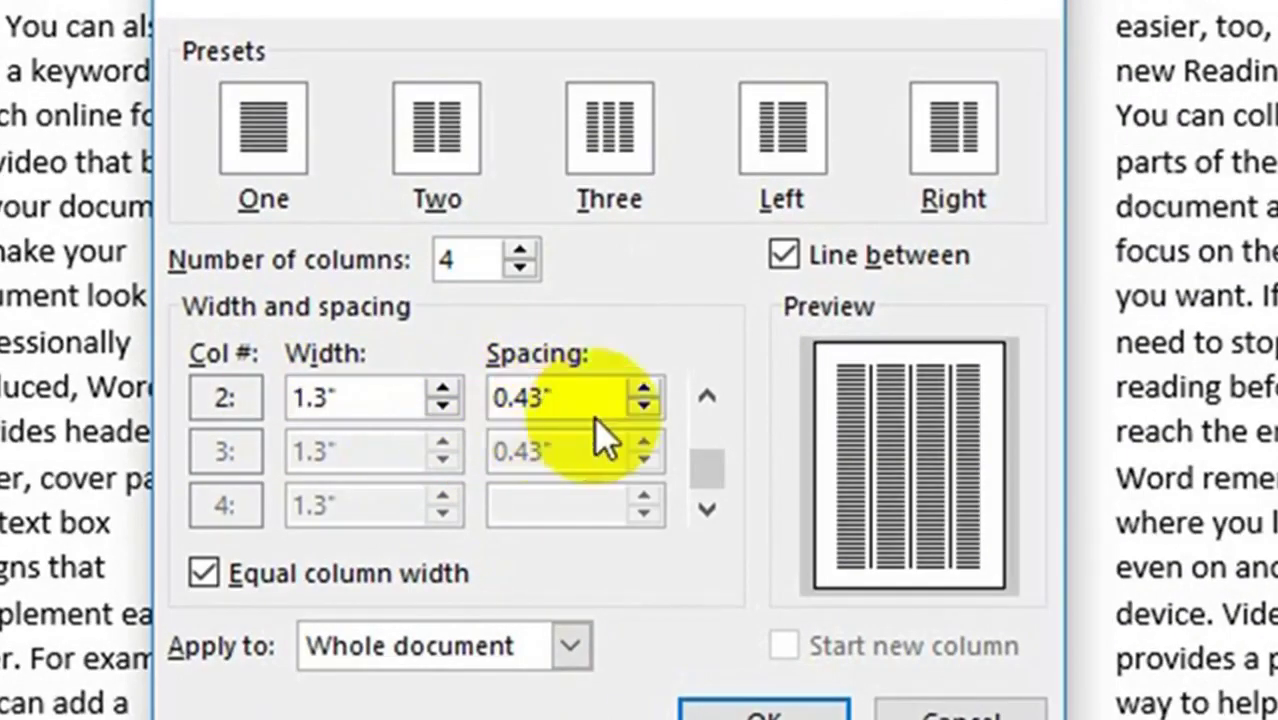
pyautogui.click(441, 389)
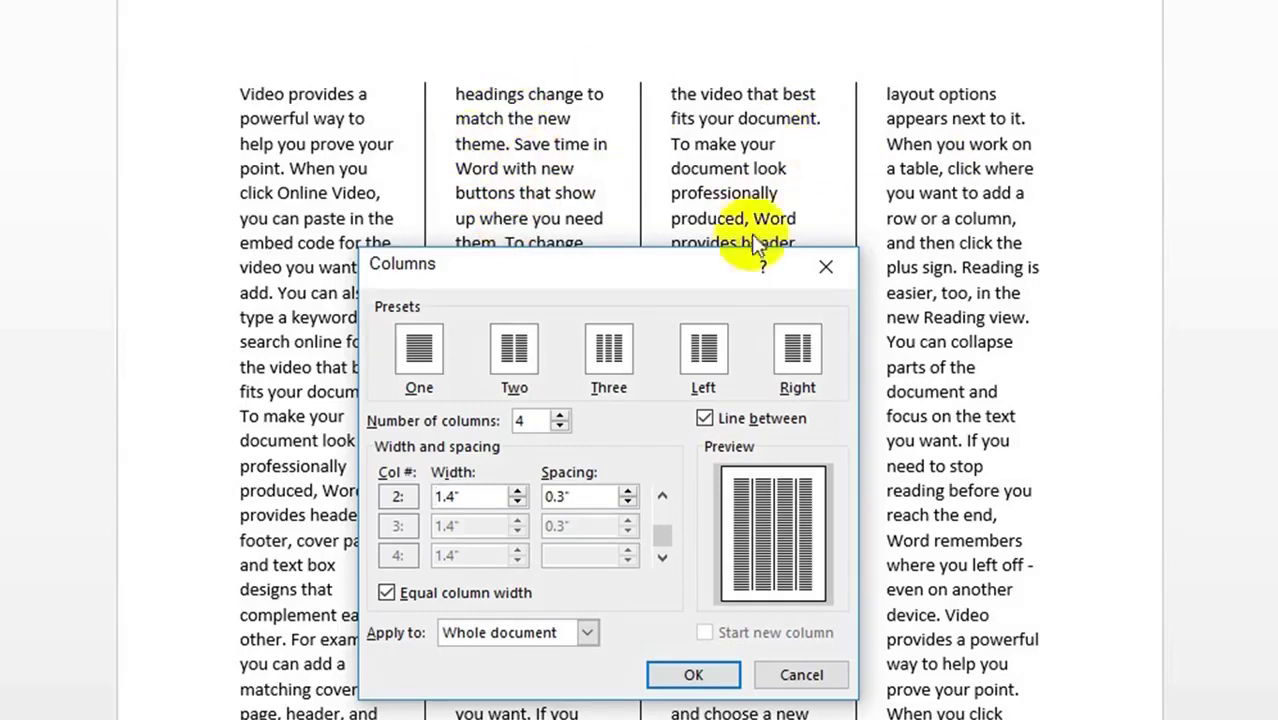
# Step: Turn off equal column width and set column 1 to 1.2"
pyautogui.click(385, 594)
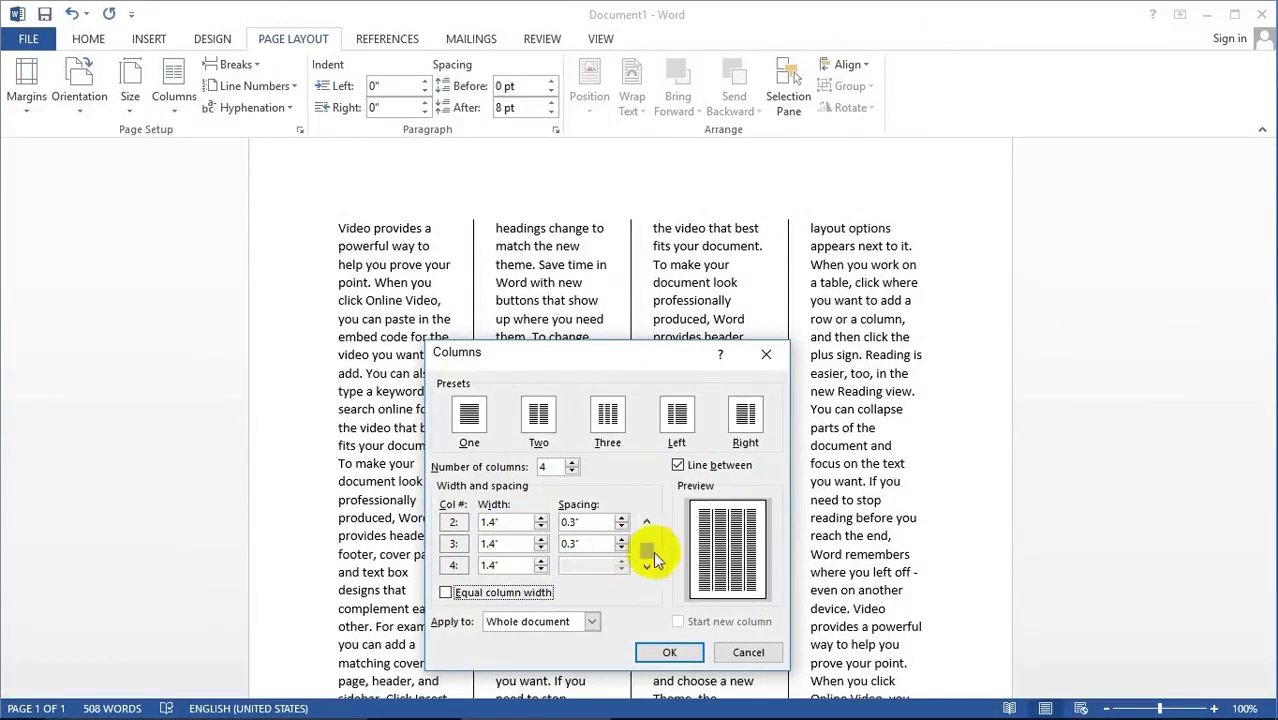
pyautogui.moveTo(647, 556); pyautogui.dragTo(646, 535)
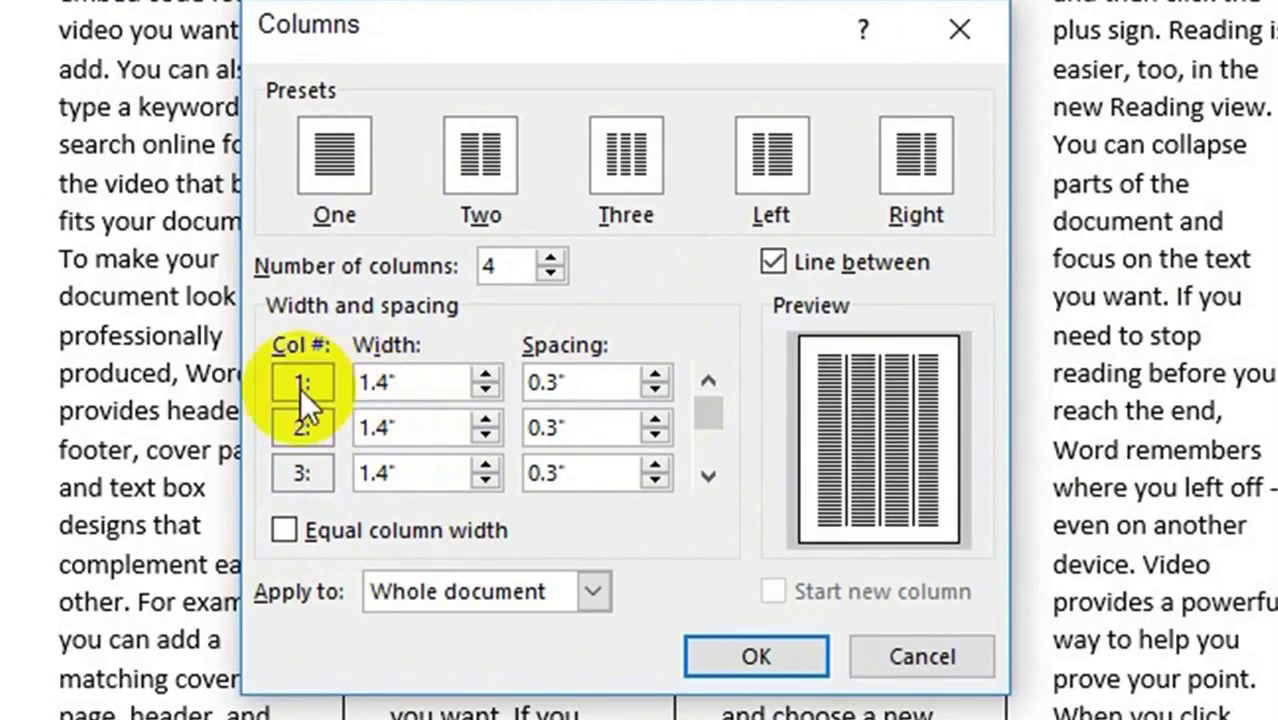
pyautogui.click(488, 375)
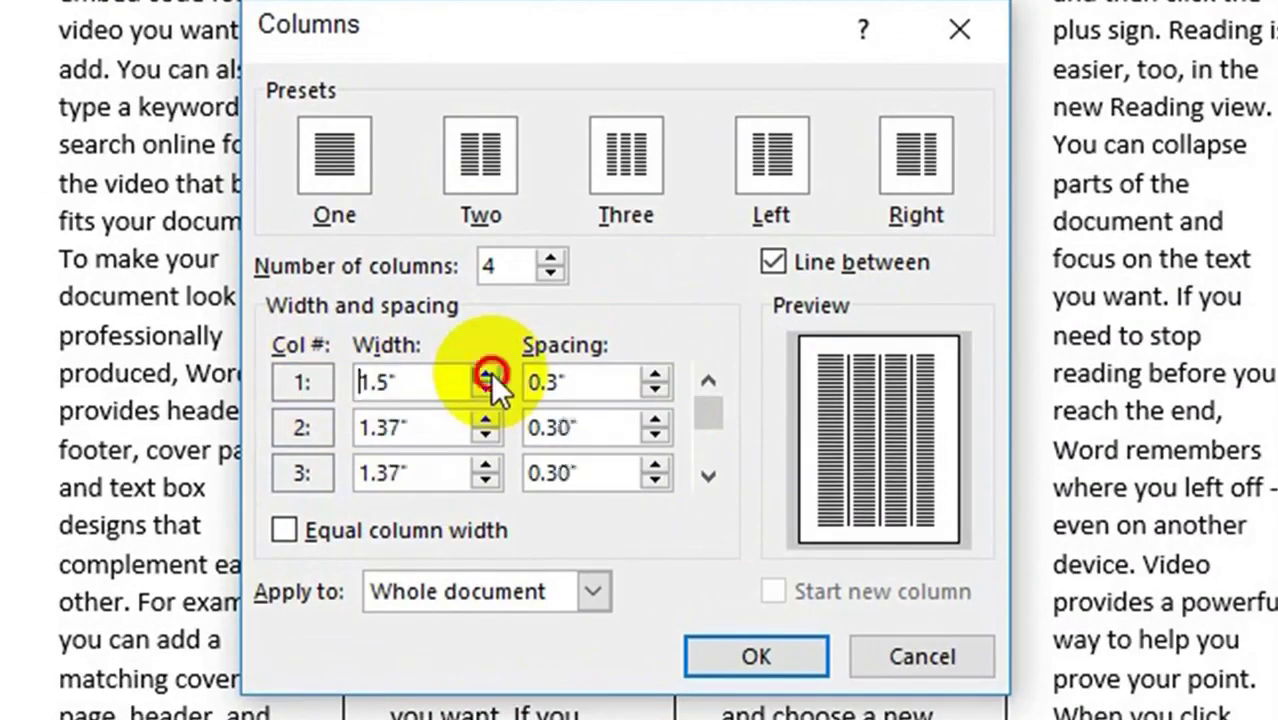
pyautogui.click(488, 375)
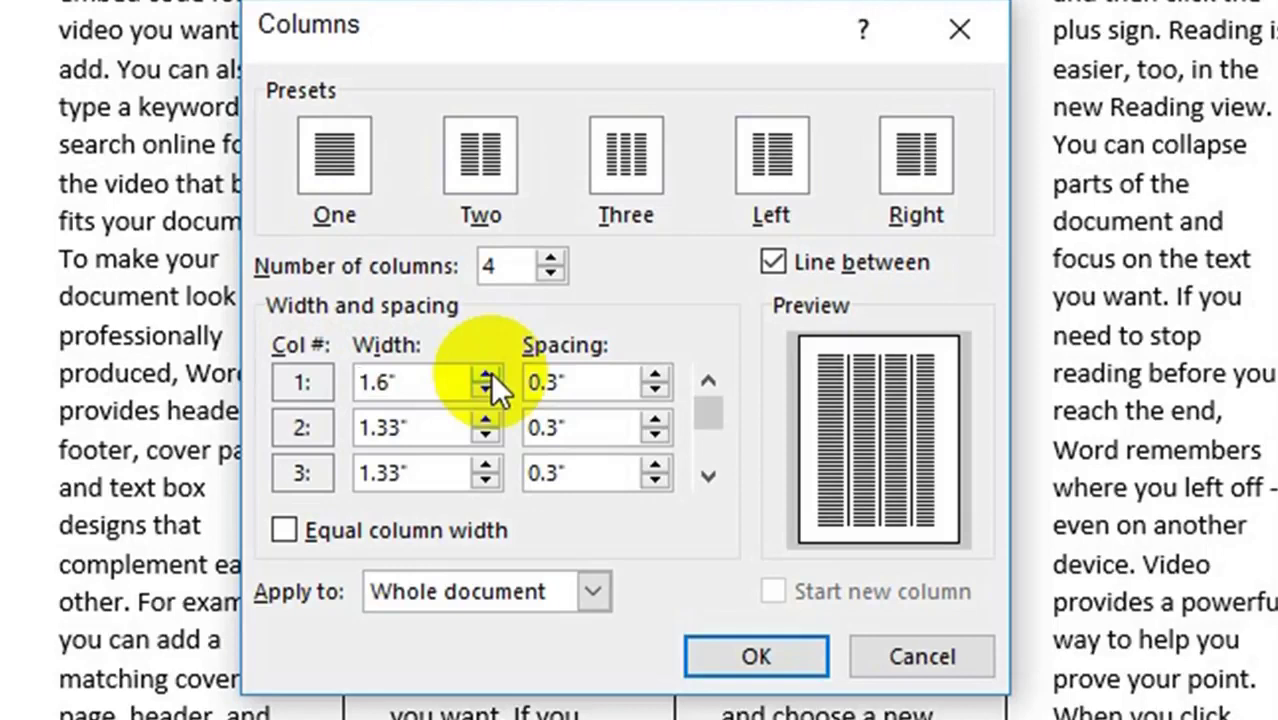
pyautogui.click(485, 391)
pyautogui.click(485, 391)
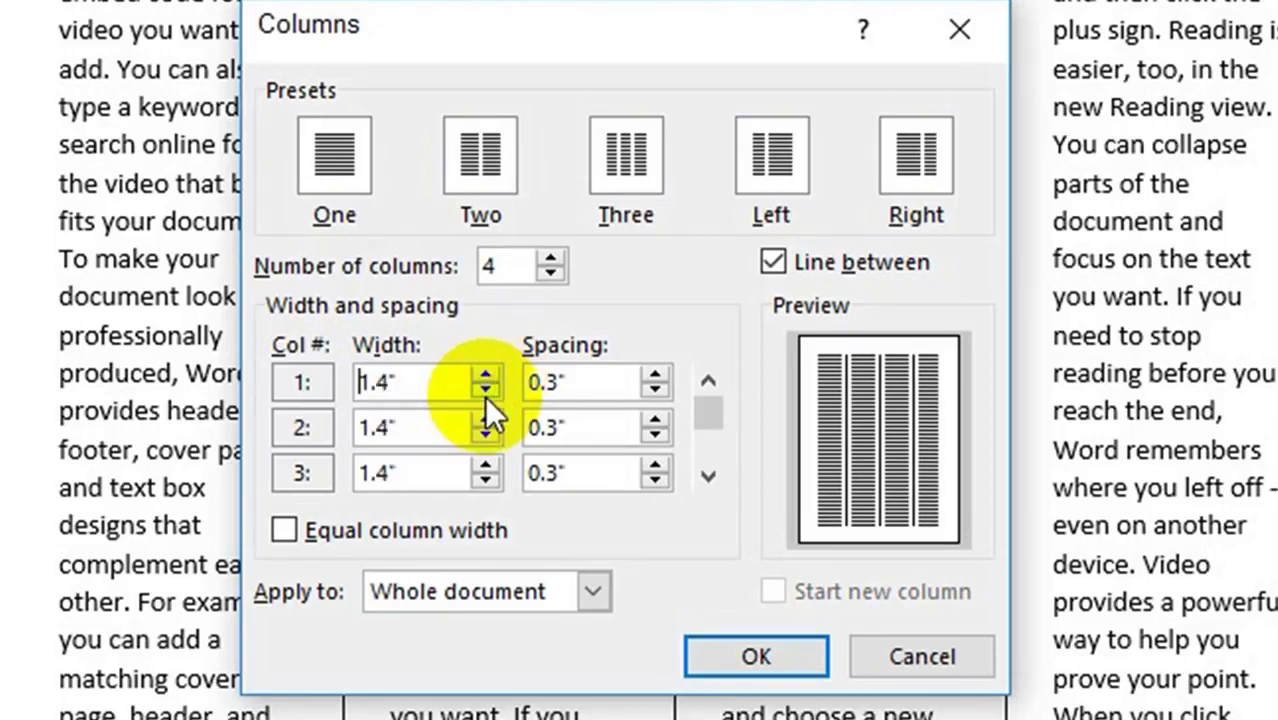
pyautogui.click(485, 391)
pyautogui.click(484, 393)
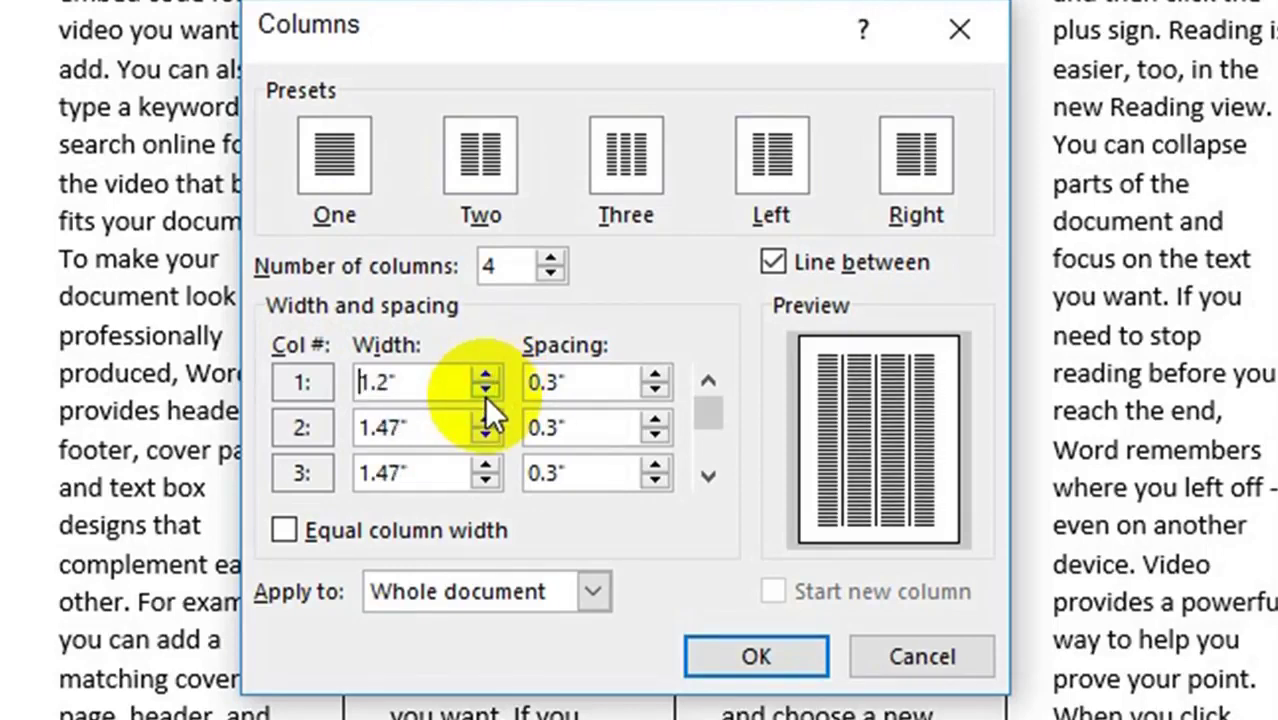
# Step: Widen column 2 to 2" and apply the unequal columns to the whole document
pyautogui.click(488, 420)
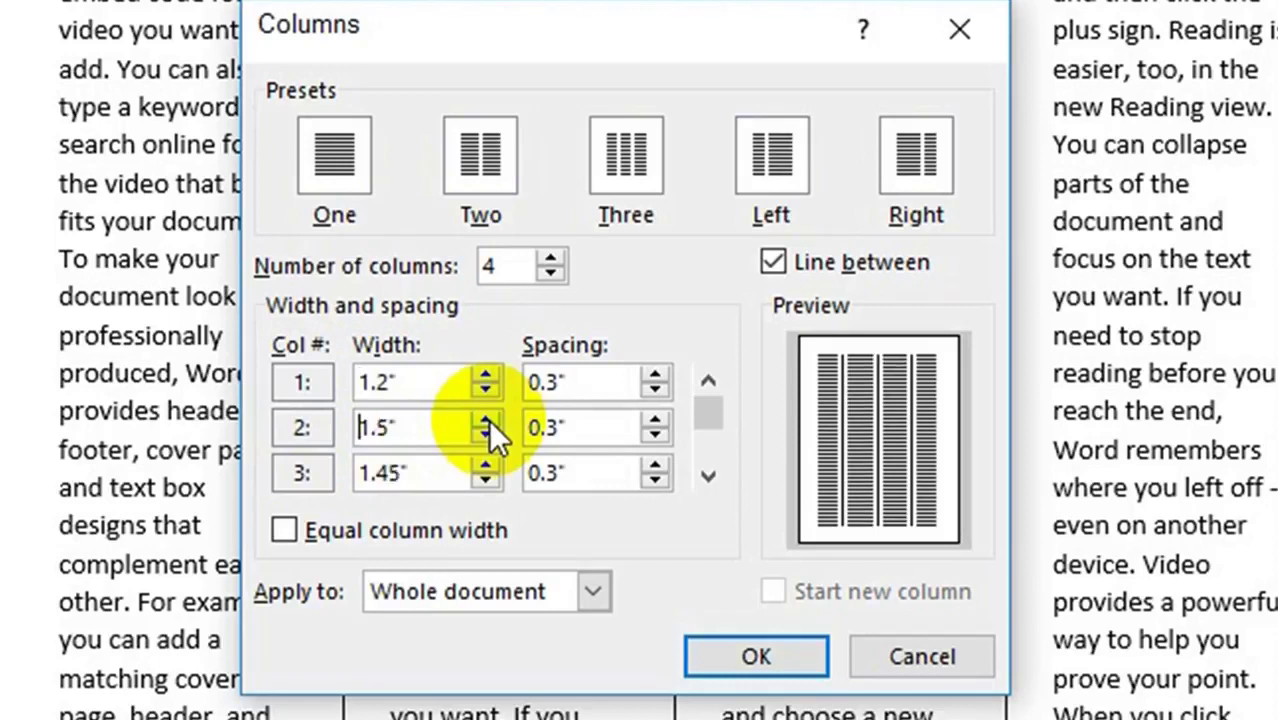
pyautogui.click(488, 420)
pyautogui.click(486, 419)
pyautogui.click(486, 419)
pyautogui.click(486, 419)
pyautogui.click(486, 419)
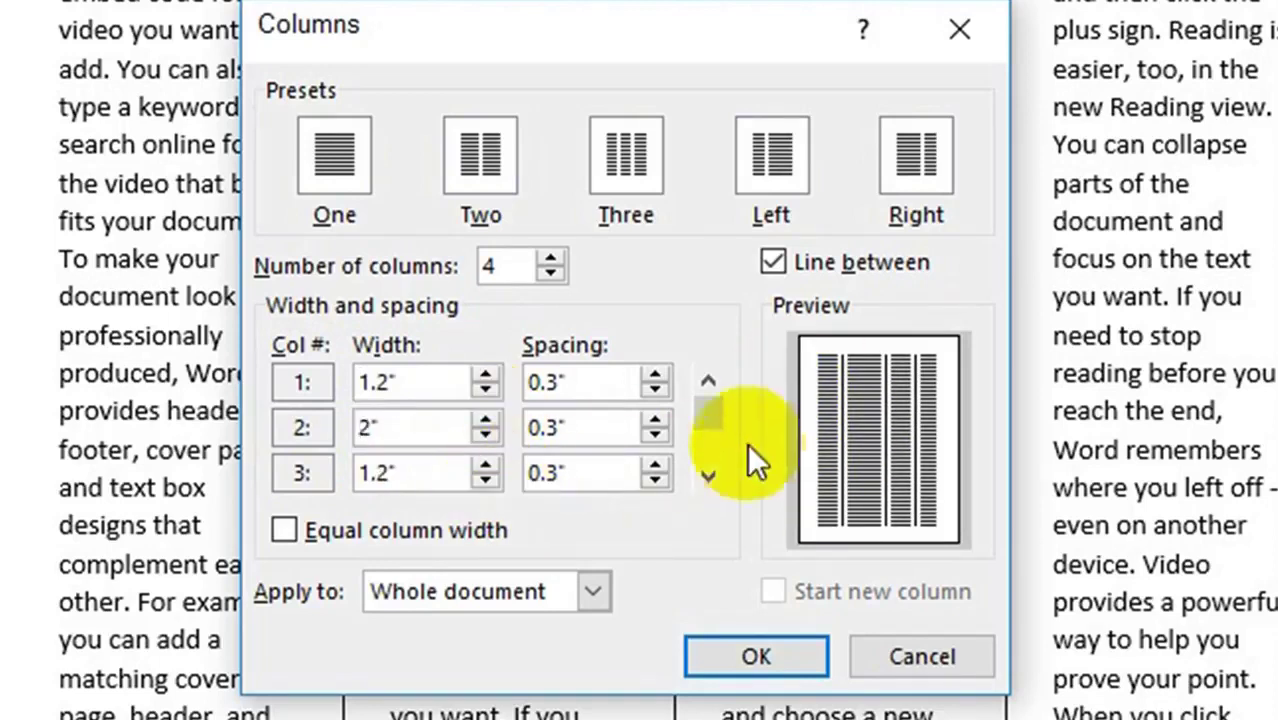
pyautogui.click(711, 417)
pyautogui.moveTo(713, 417); pyautogui.dragTo(670, 505)
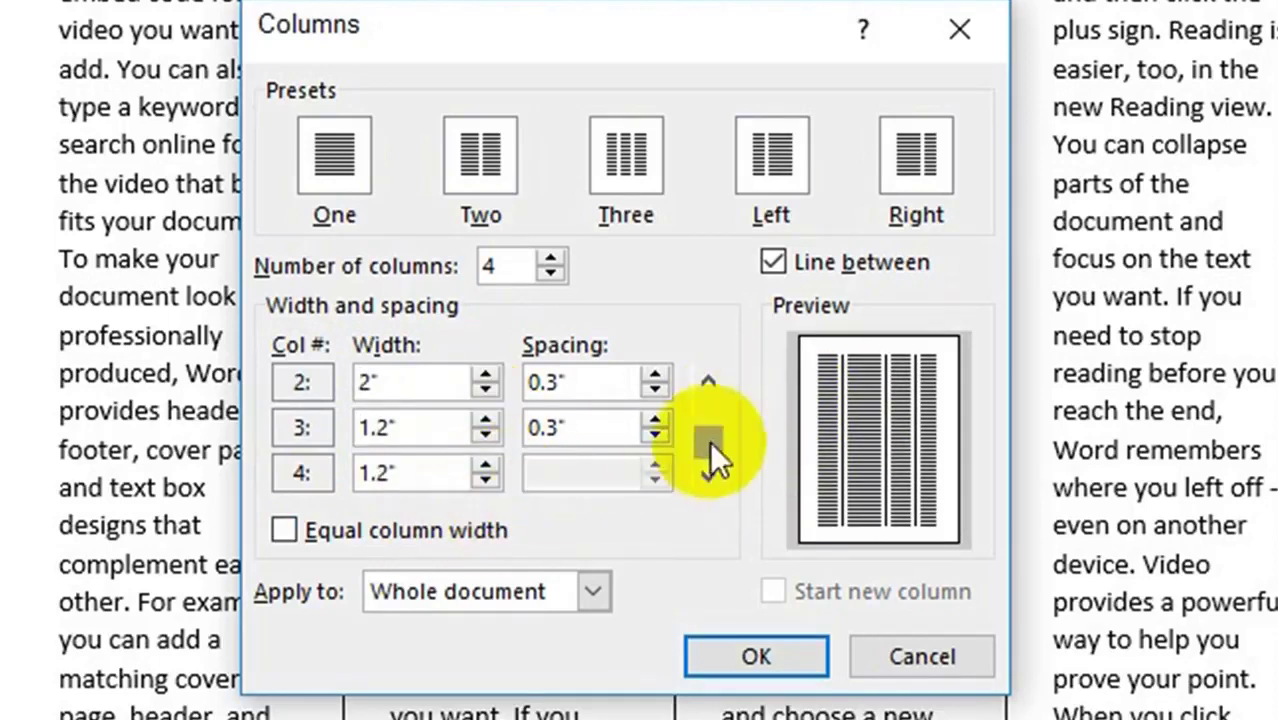
pyautogui.click(711, 374)
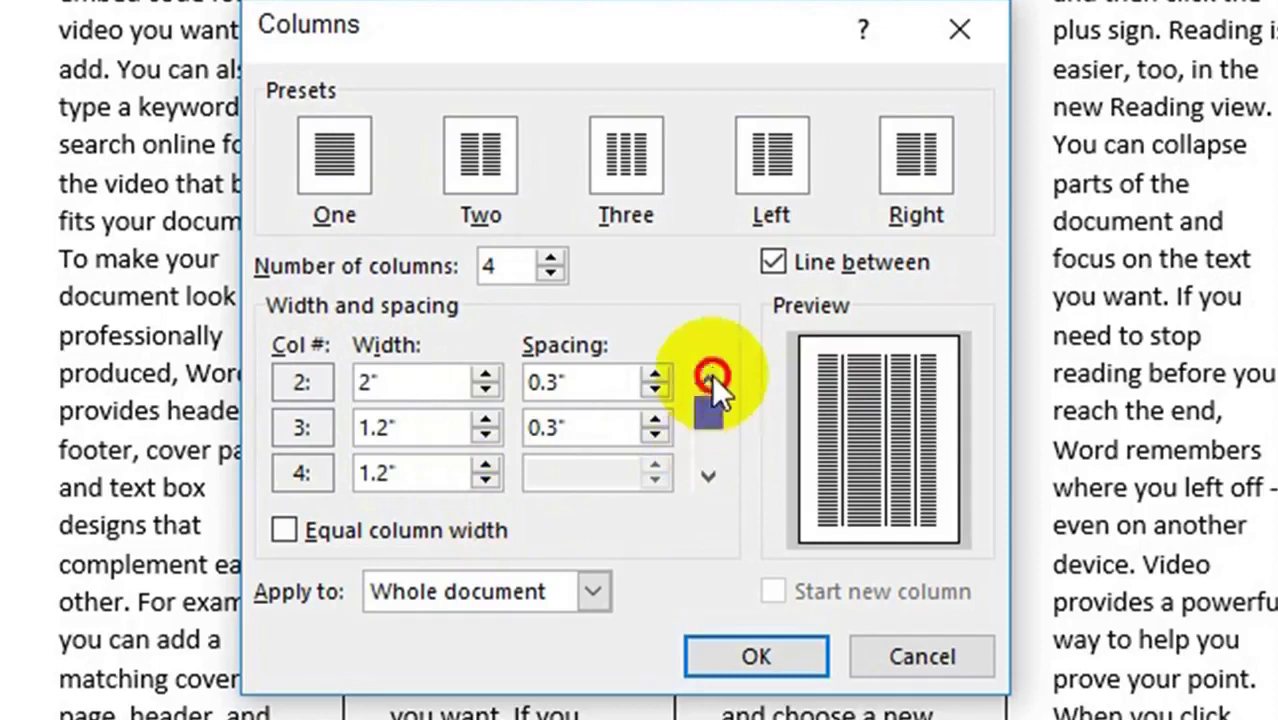
pyautogui.click(759, 655)
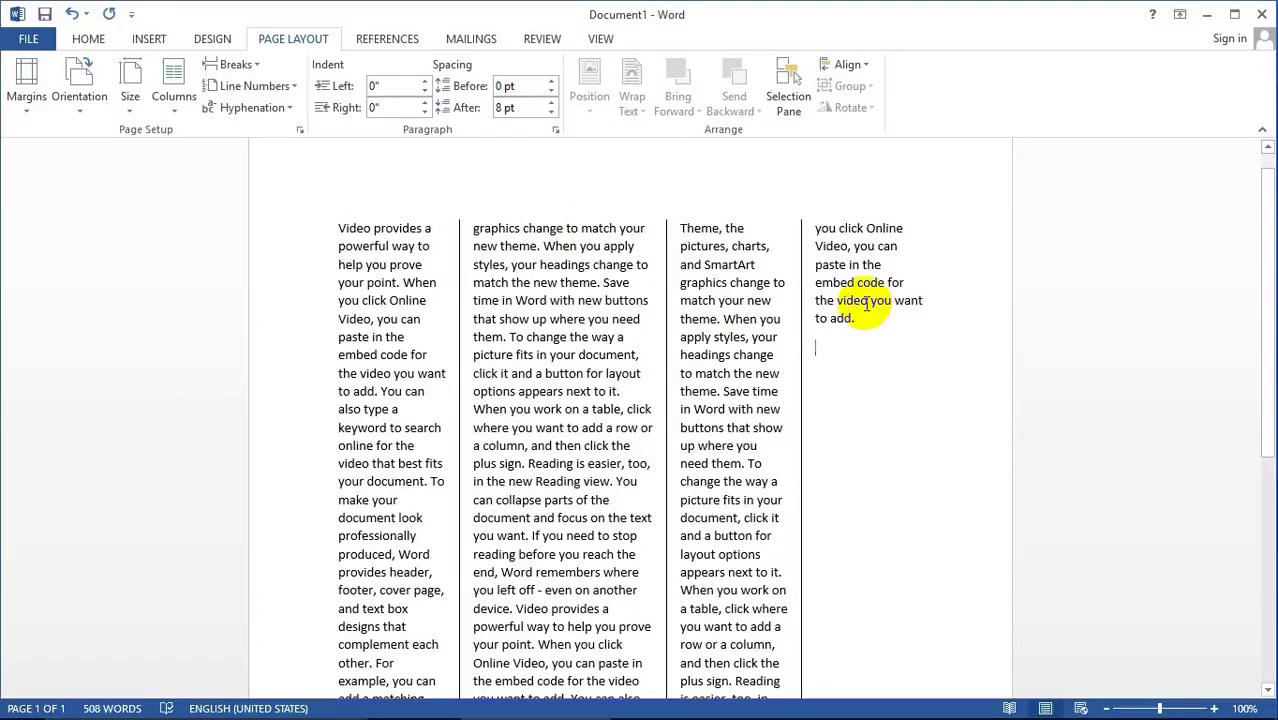
# Step: Insert a page break, generate a =rand(1,3) paragraph, then insert a column break
pyautogui.scroll(-3, 836, 268)
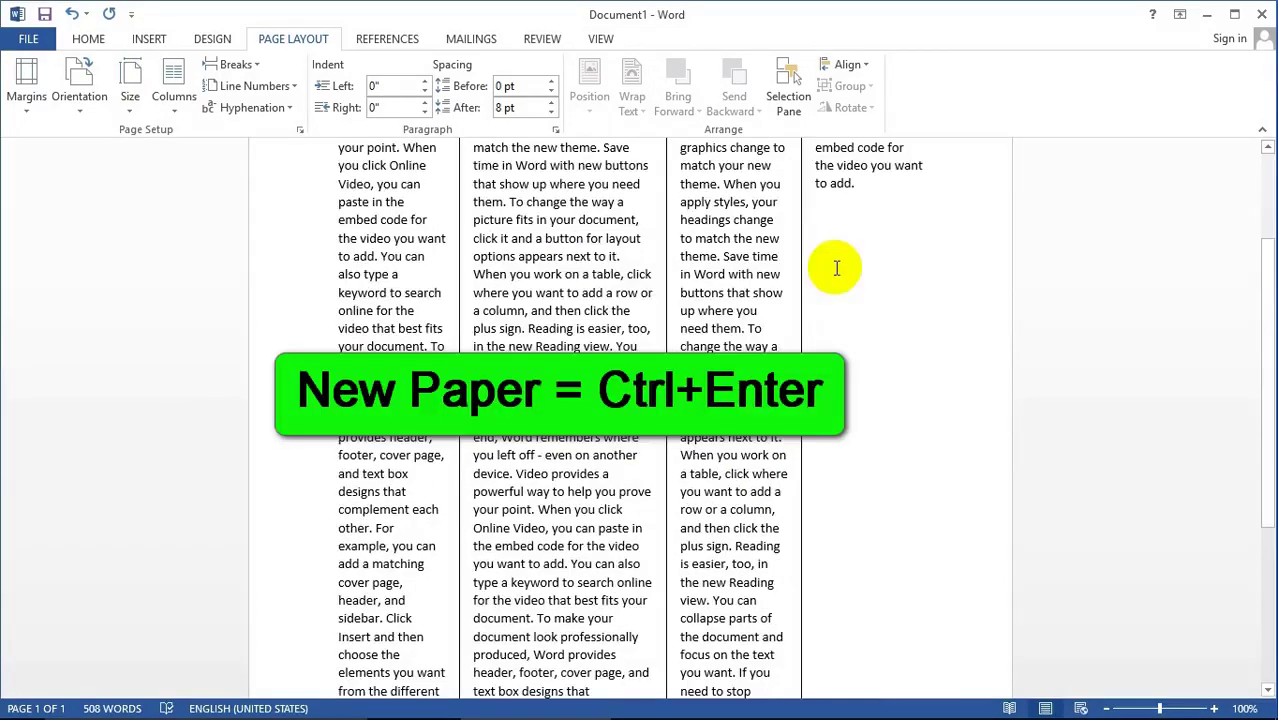
pyautogui.hotkey('ctrl', 'Return')
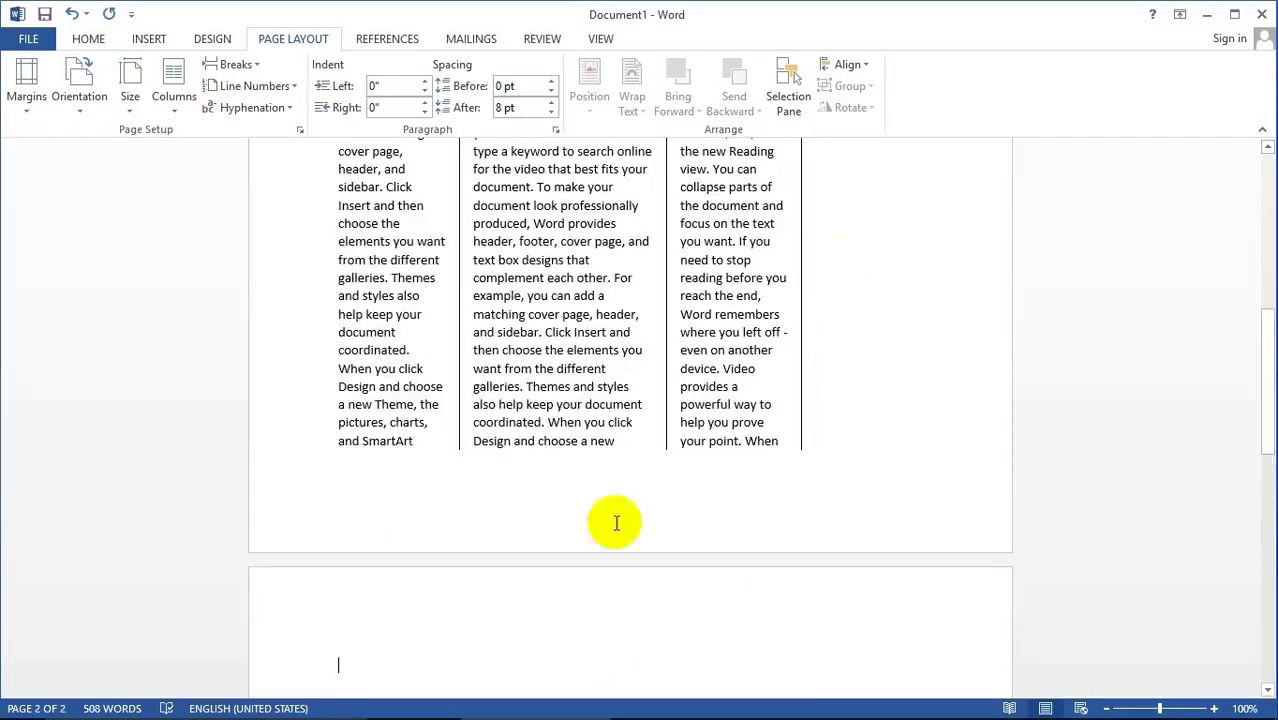
pyautogui.scroll(-2, 451, 650)
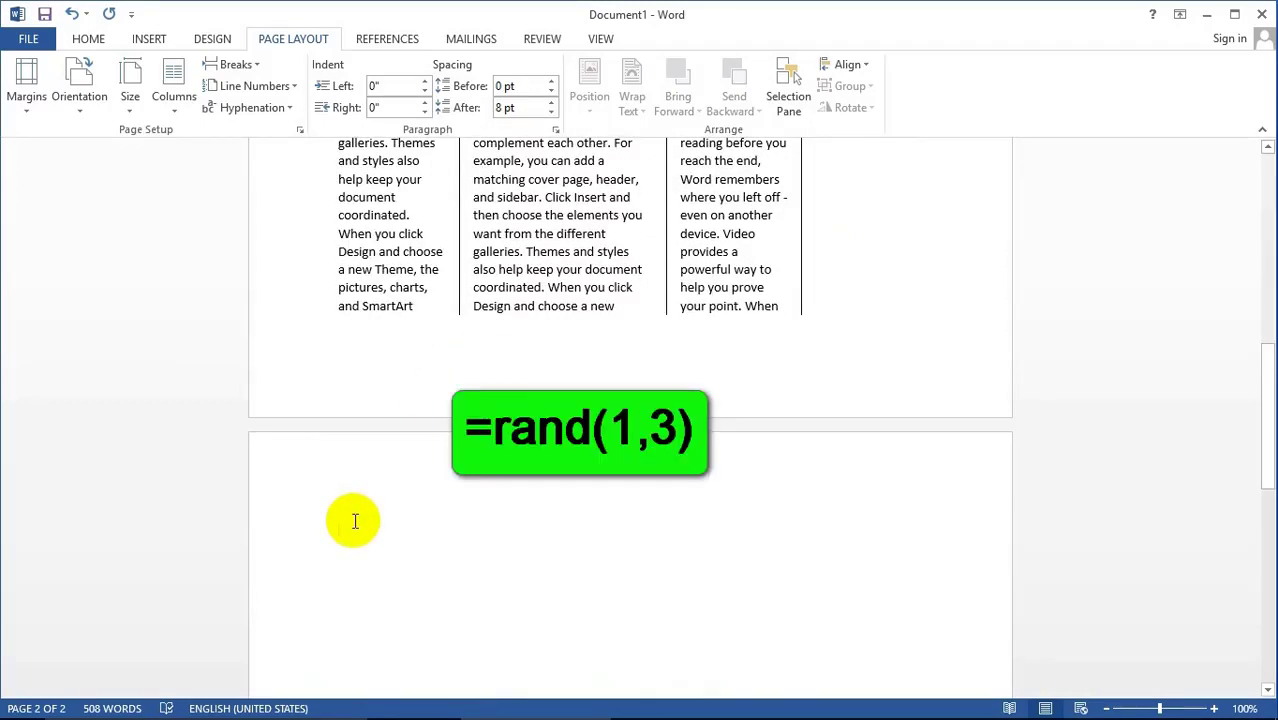
pyautogui.write('=')
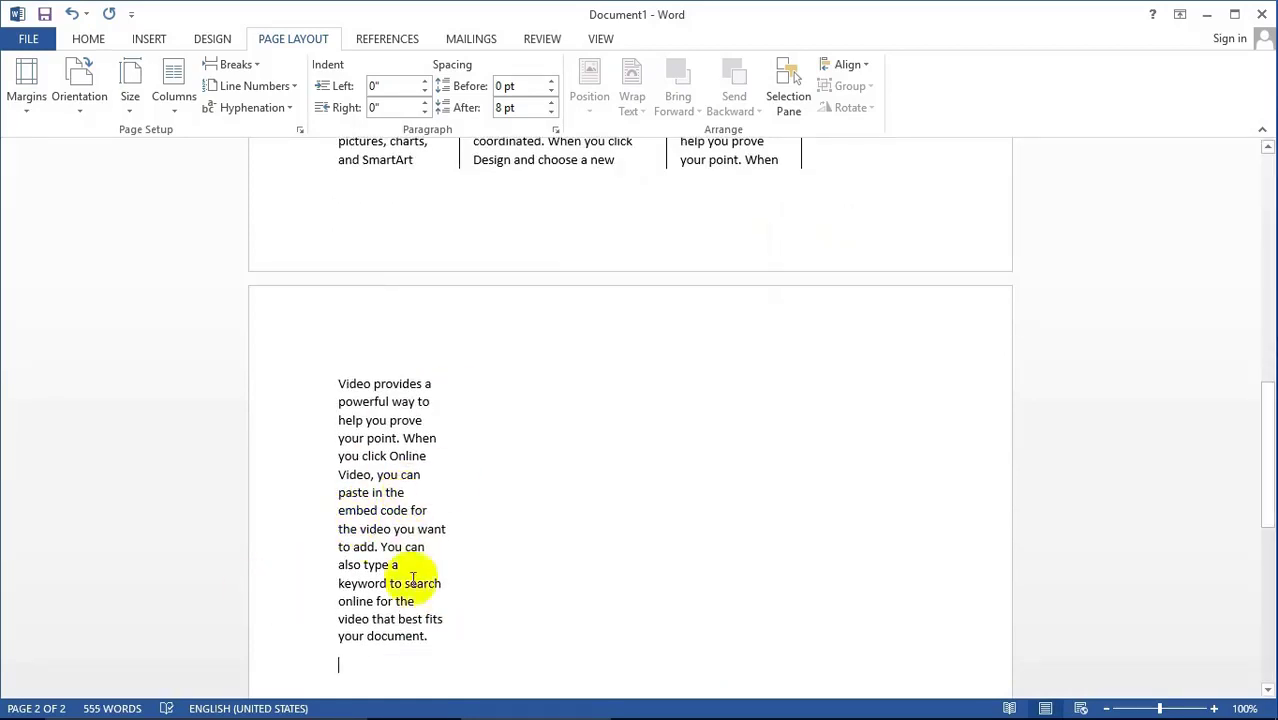
pyautogui.moveTo(357, 716)
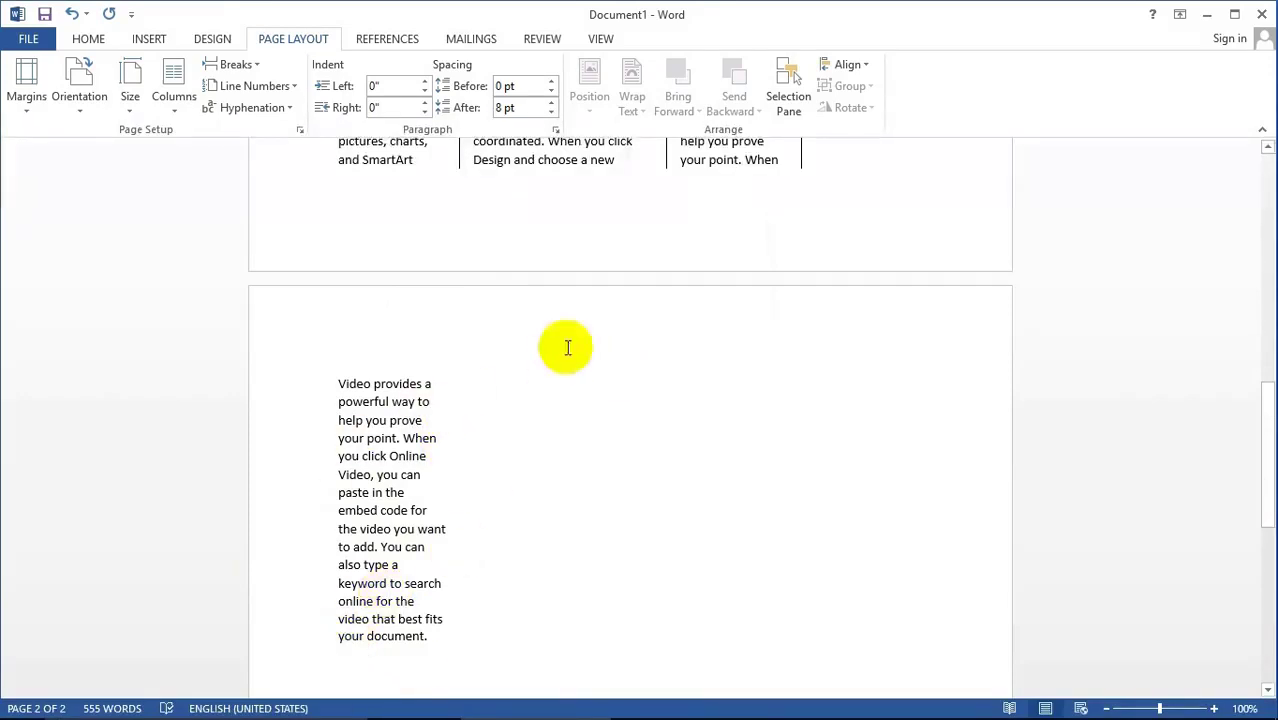
pyautogui.hotkey('ctrl', 'shift', 'Return')
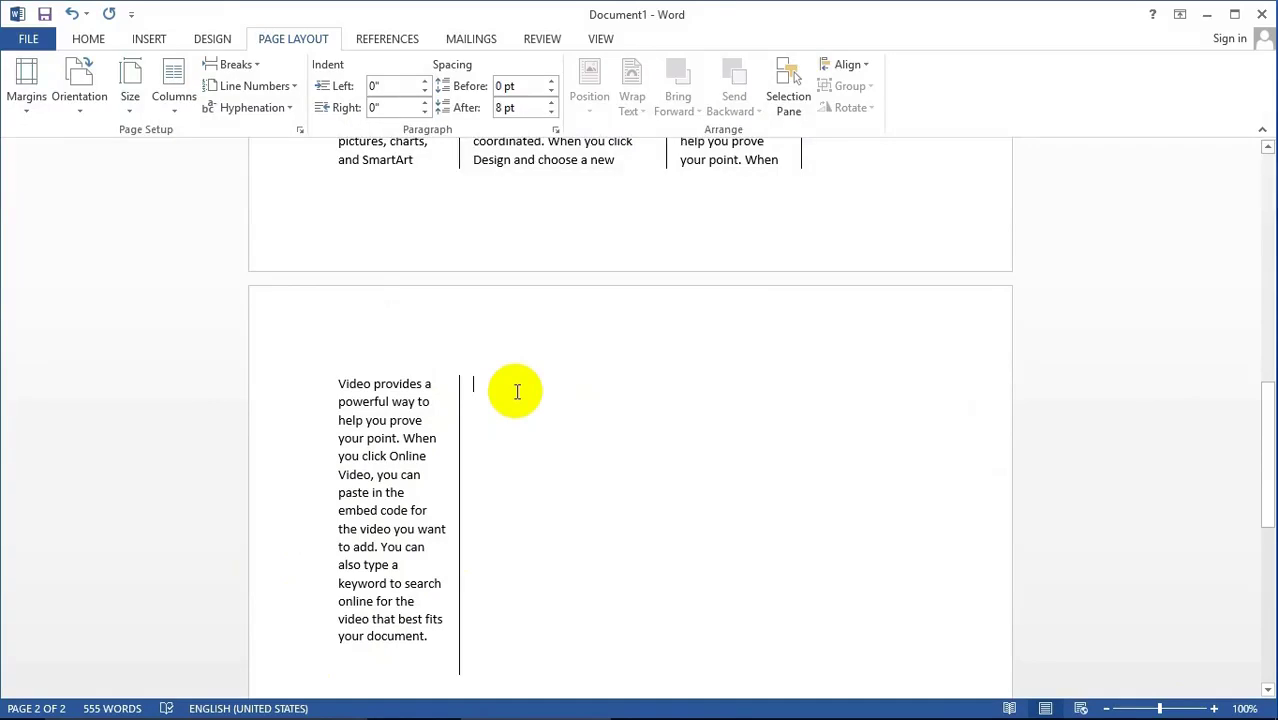
# Step: Generate =rand paragraphs in columns 2, 3 and 4, with column breaks between them
pyautogui.write('=ra')
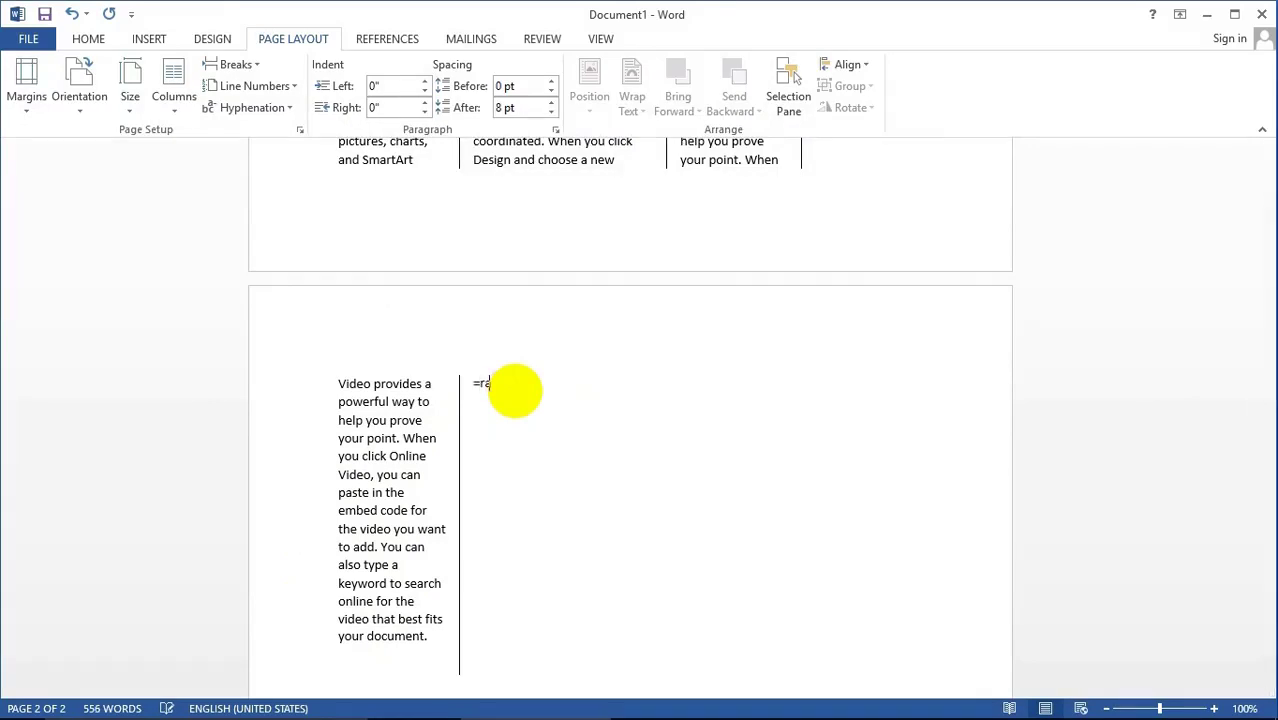
pyautogui.write('nd(1,3')
pyautogui.press('Return')
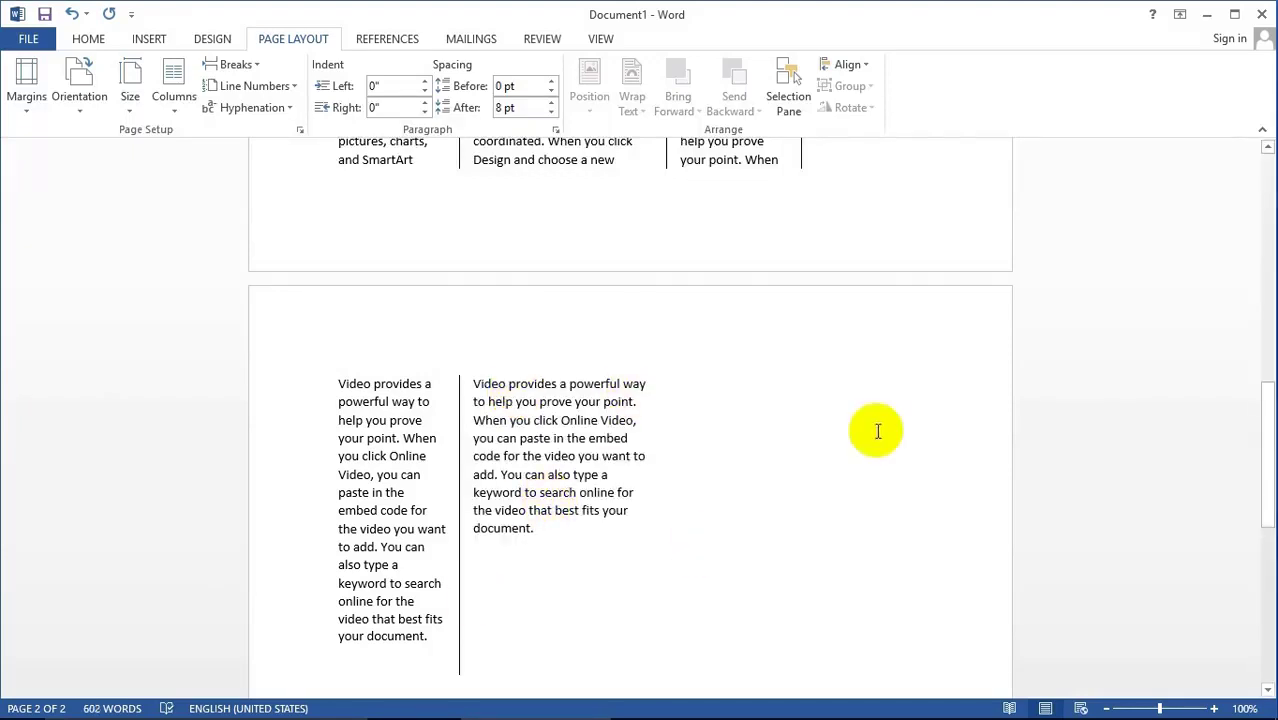
pyautogui.hotkey('ctrl', 'shift', 'Return')
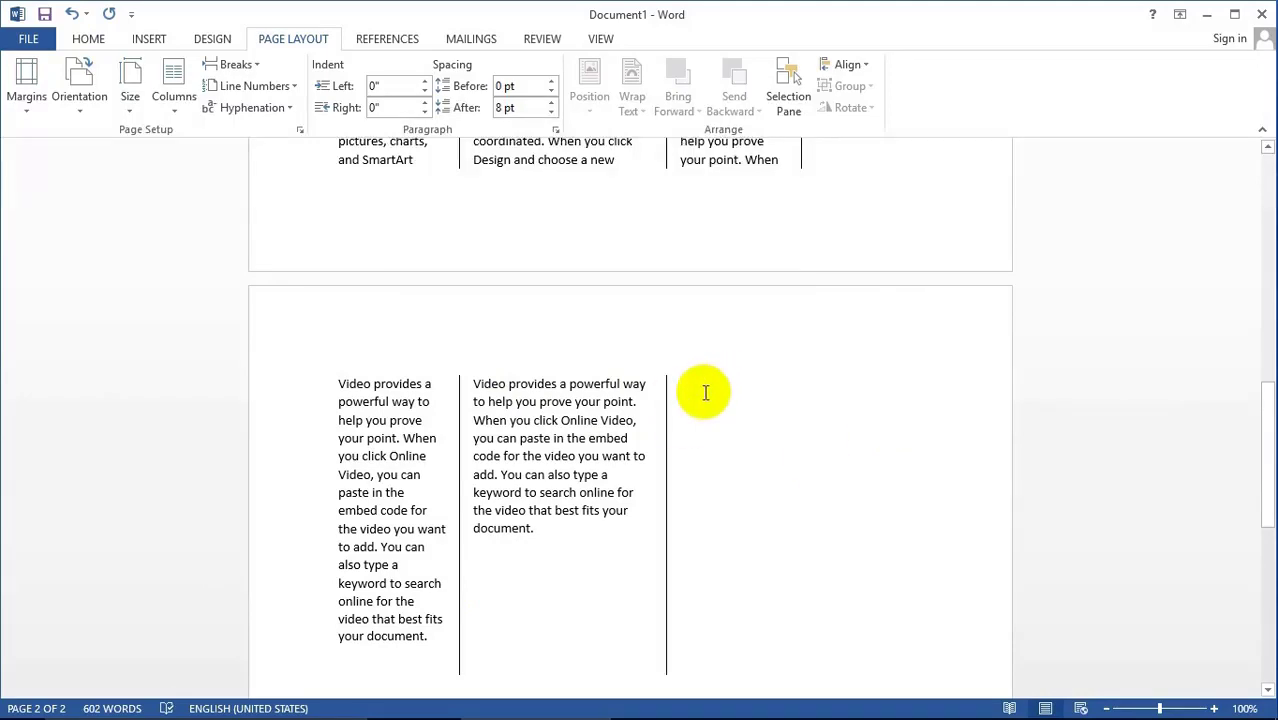
pyautogui.write('=')
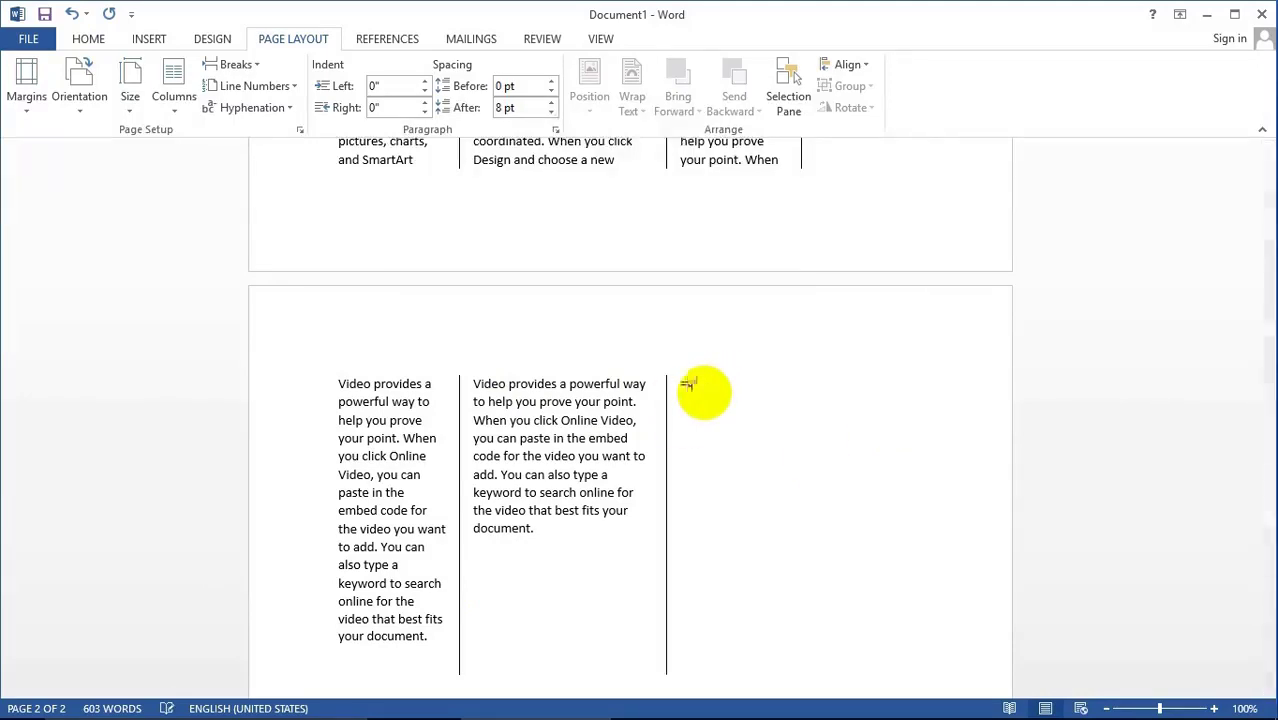
pyautogui.write('ra')
pyautogui.write('nd(')
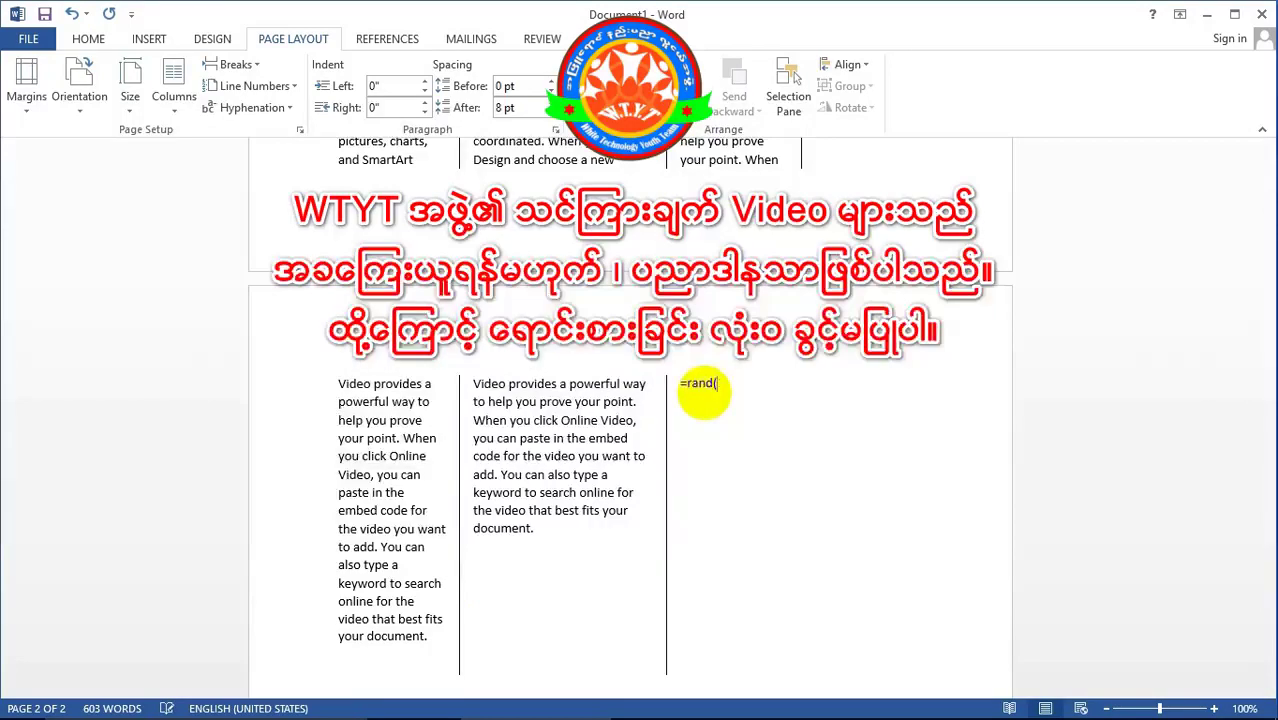
pyautogui.write('1,2')
pyautogui.press('Return')
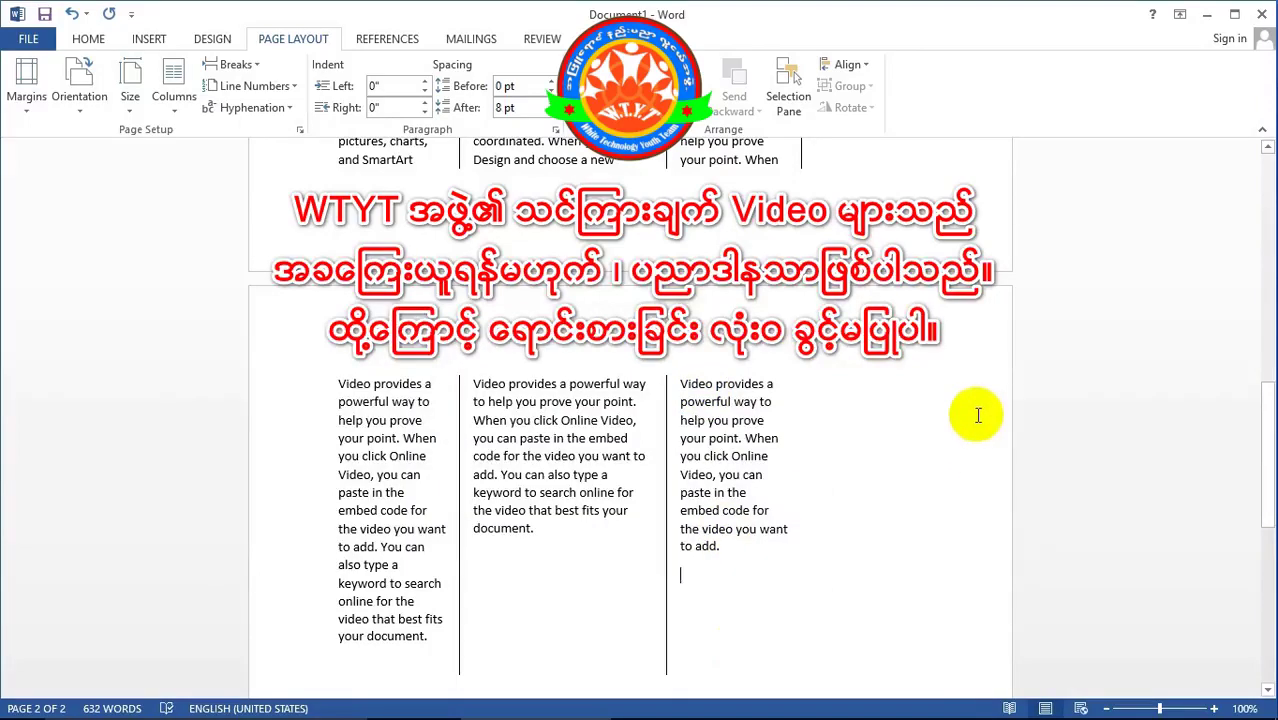
pyautogui.hotkey('ctrl', 'shift', 'Return')
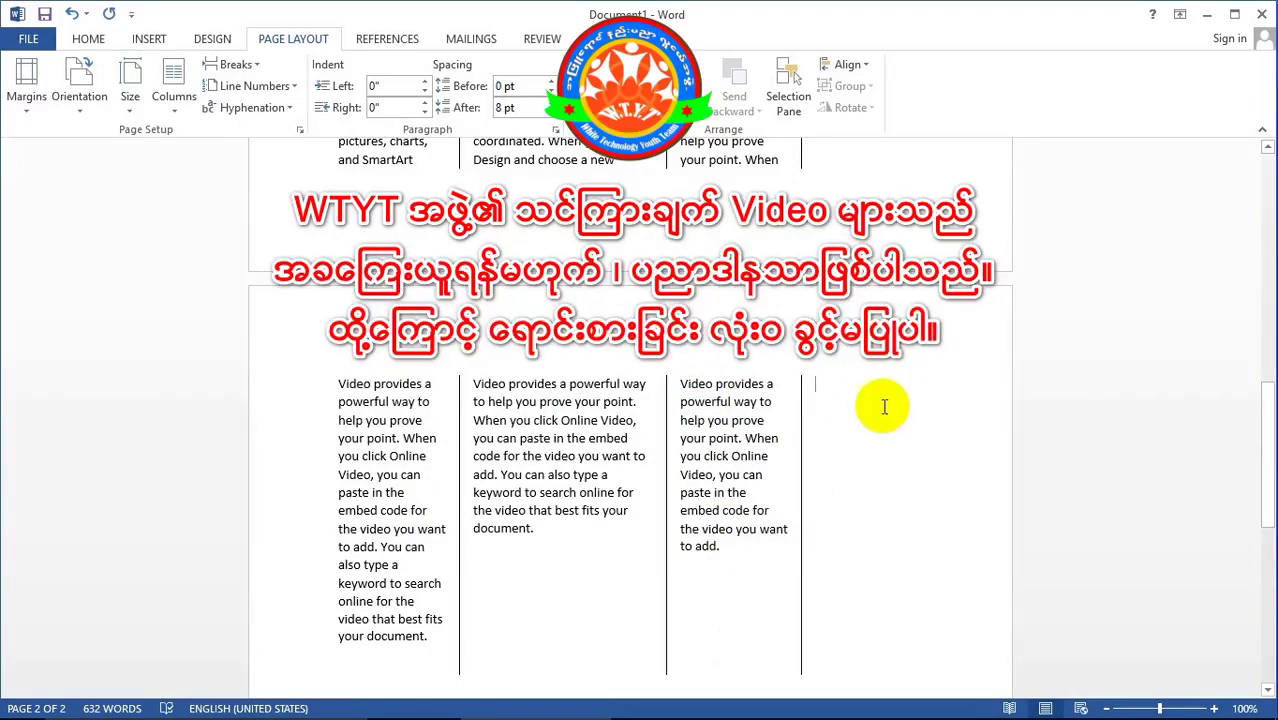
pyautogui.write('=')
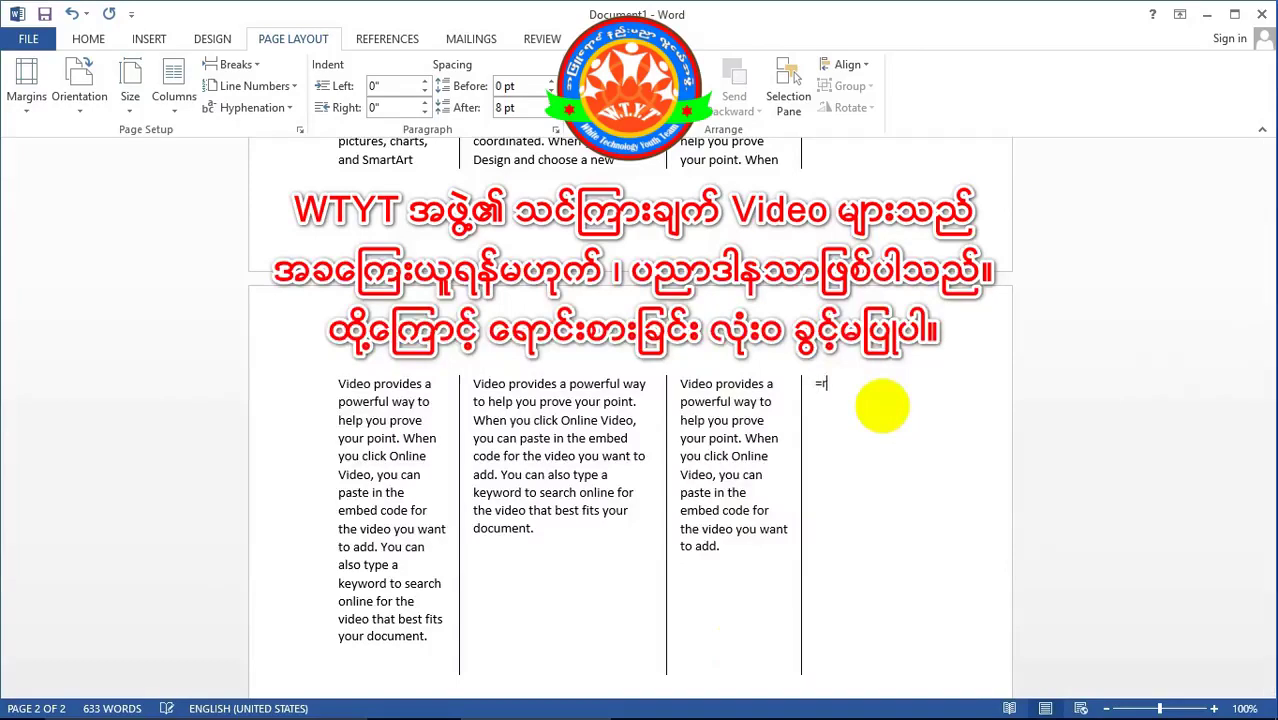
pyautogui.write('rand(')
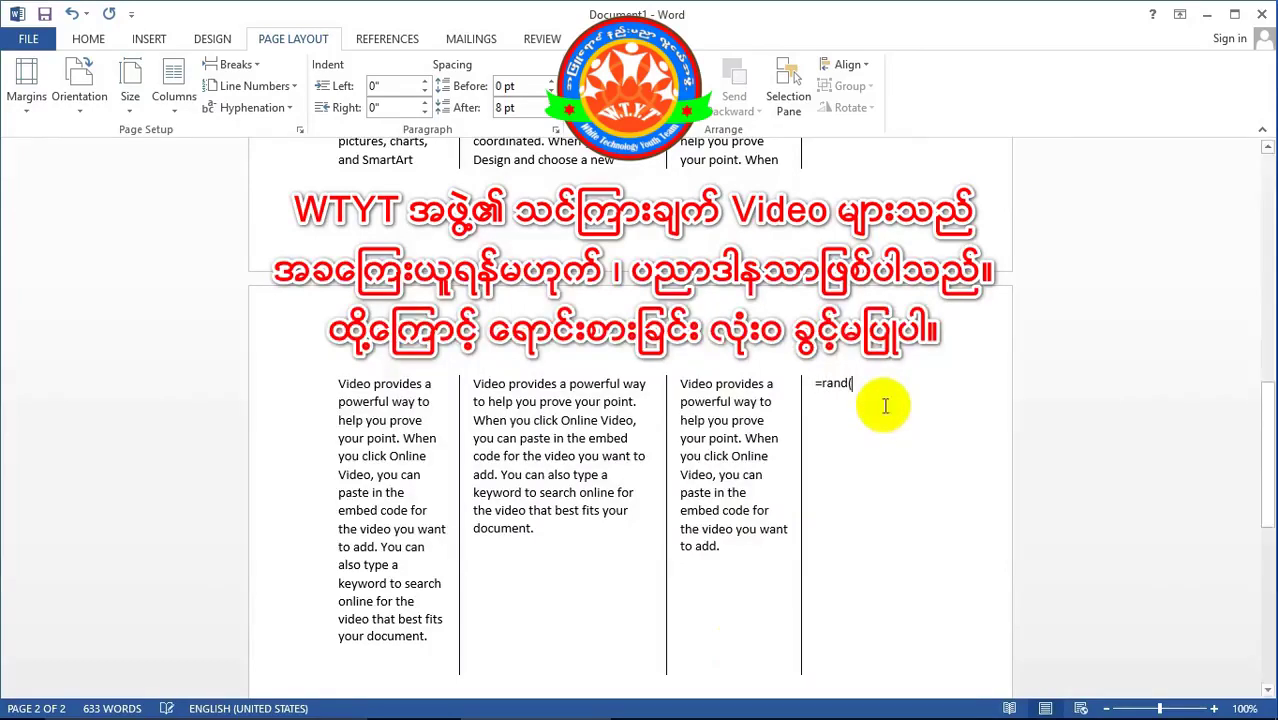
pyautogui.write('1')
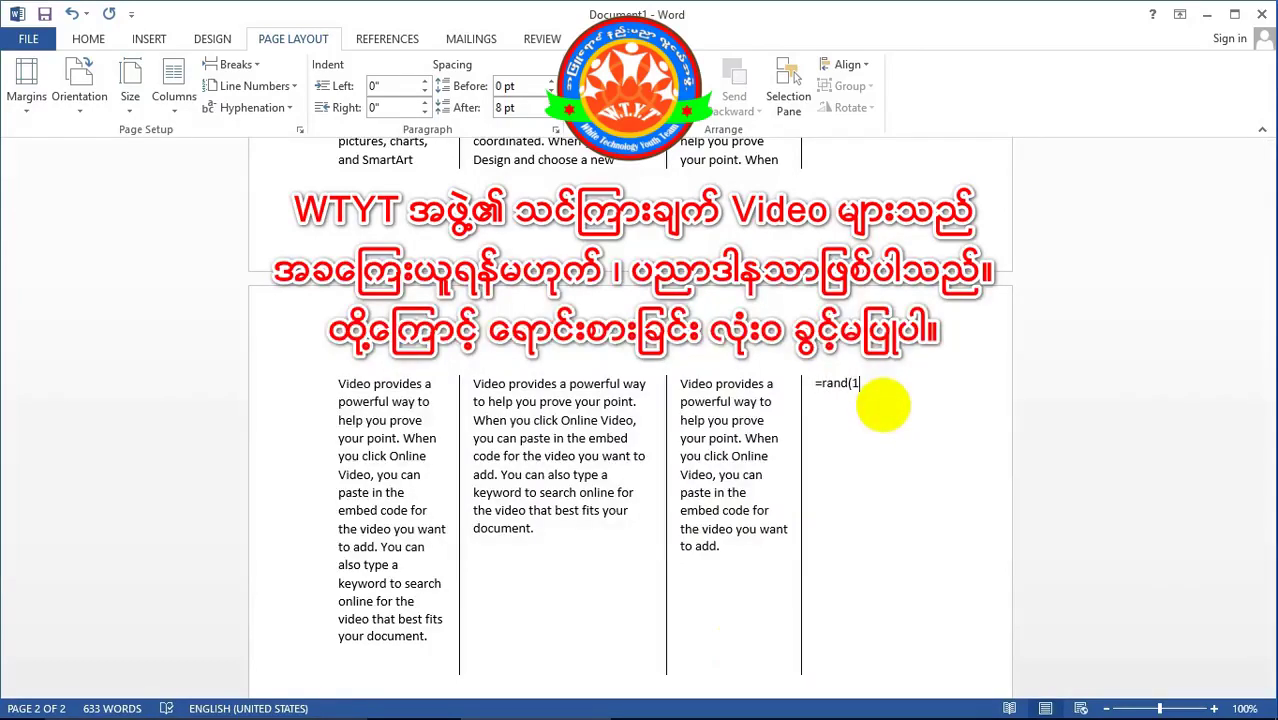
pyautogui.write(',2')
pyautogui.press('Return')
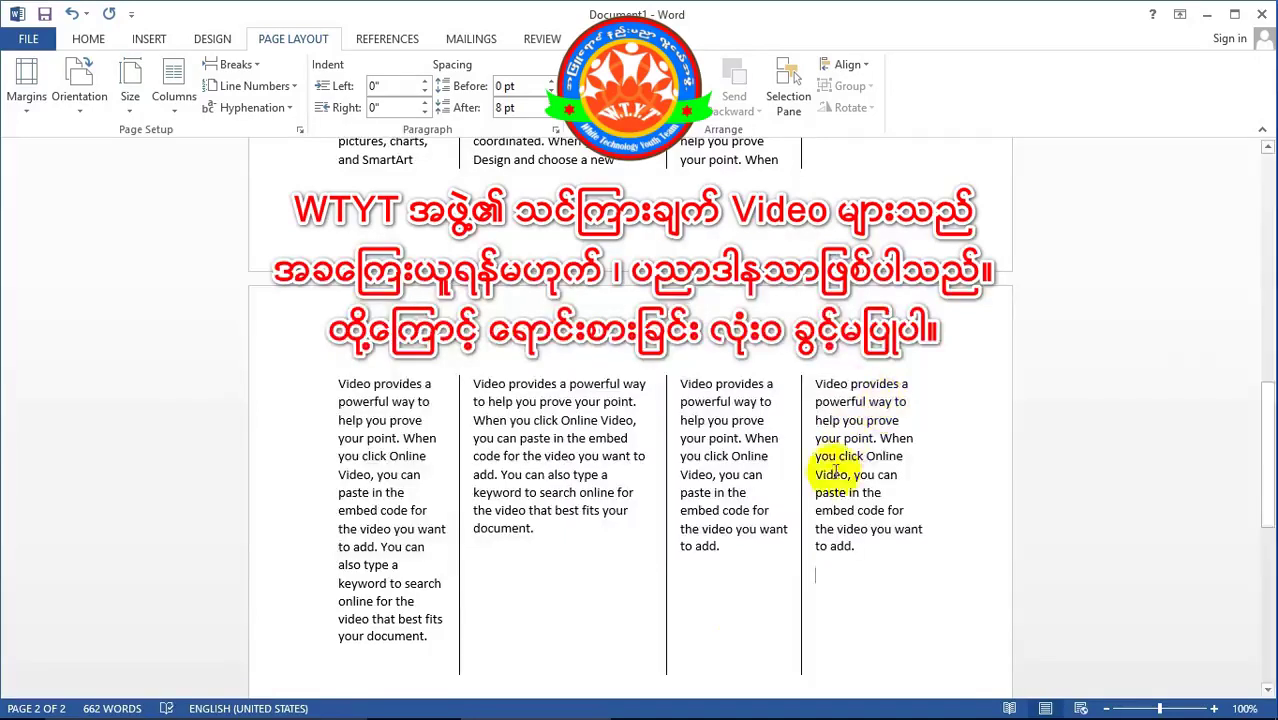
pyautogui.scroll(-3, 825, 470)
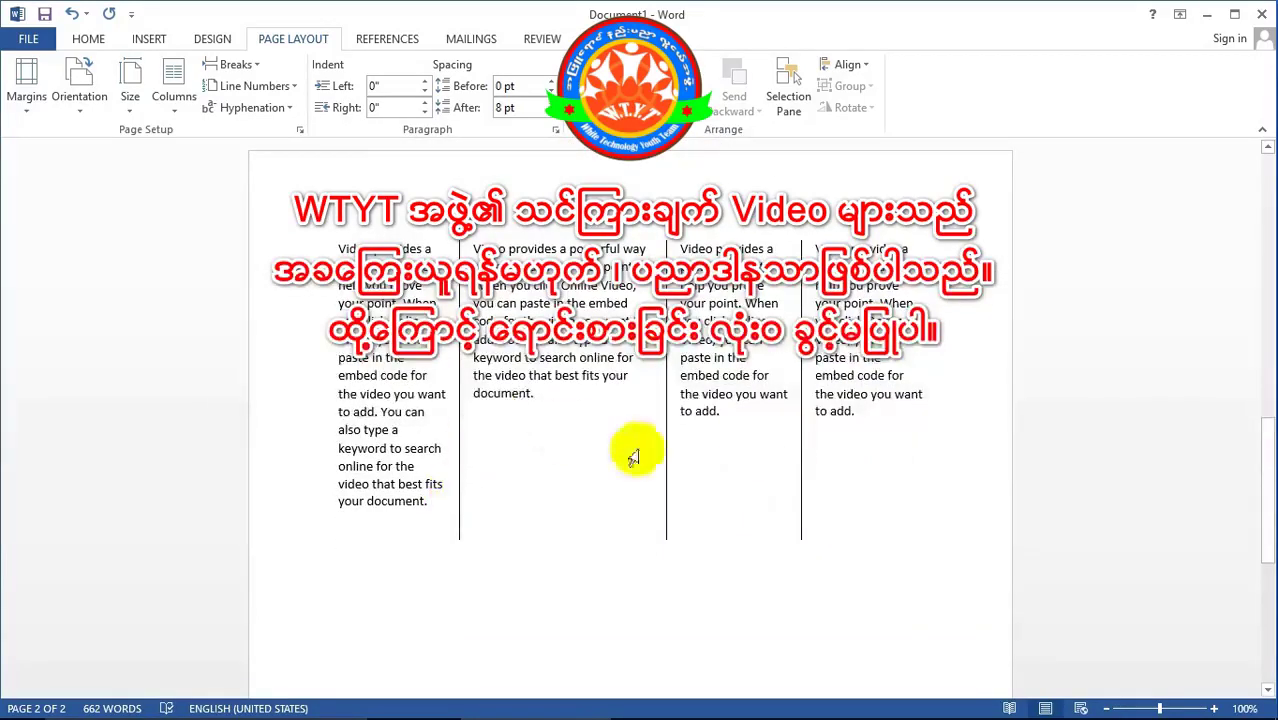
pyautogui.scroll(-2, 430, 500)
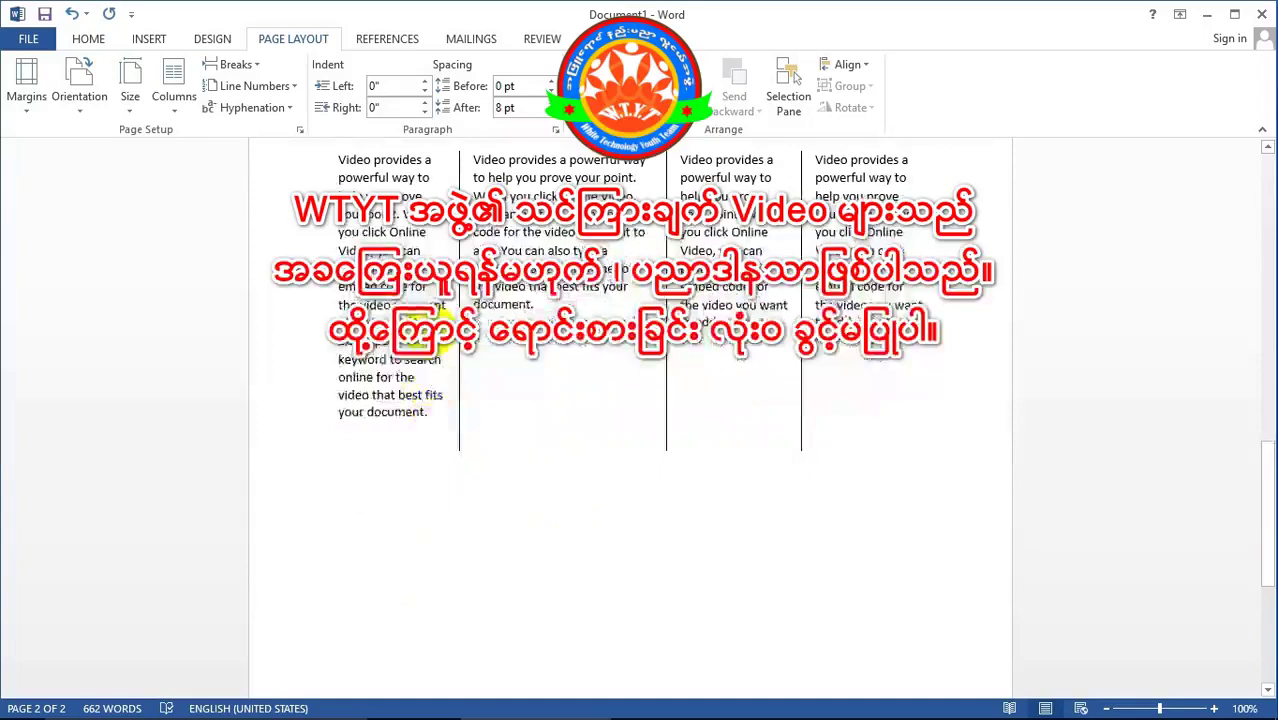
pyautogui.scroll(-2, 466, 577)
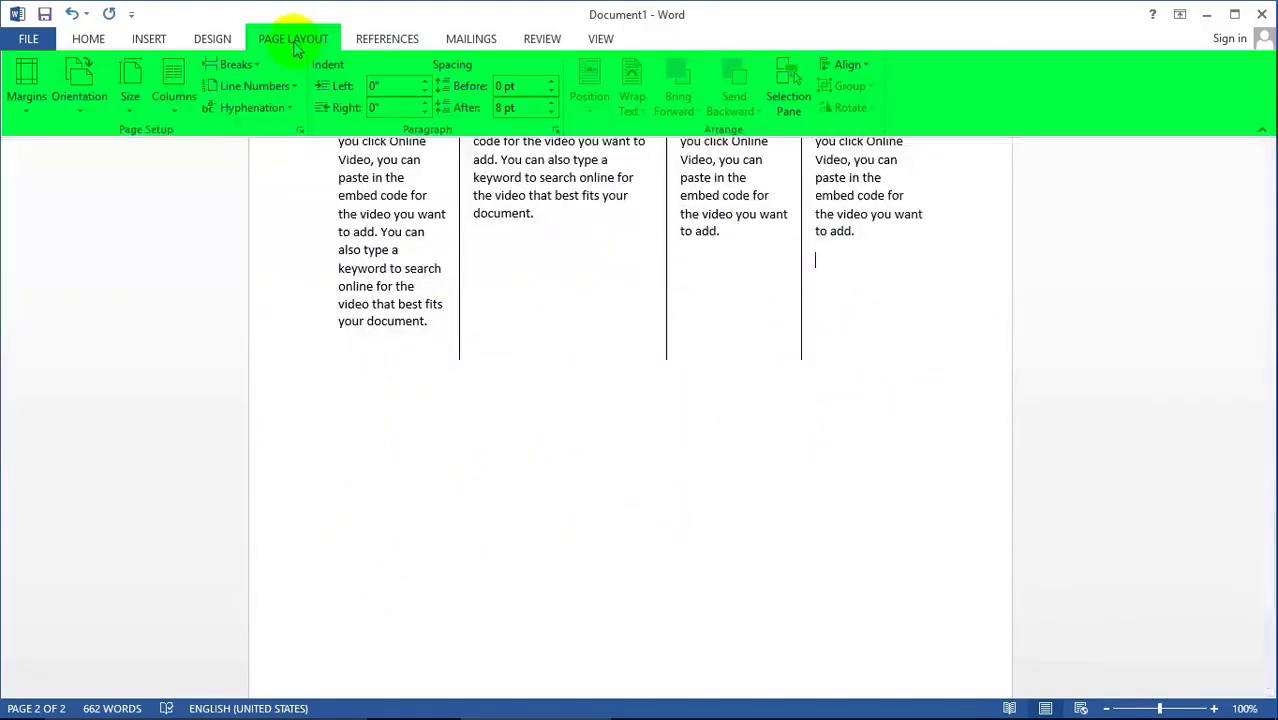
# Step: In More Columns, set One column applied to 'This point forward'
pyautogui.click(175, 105)
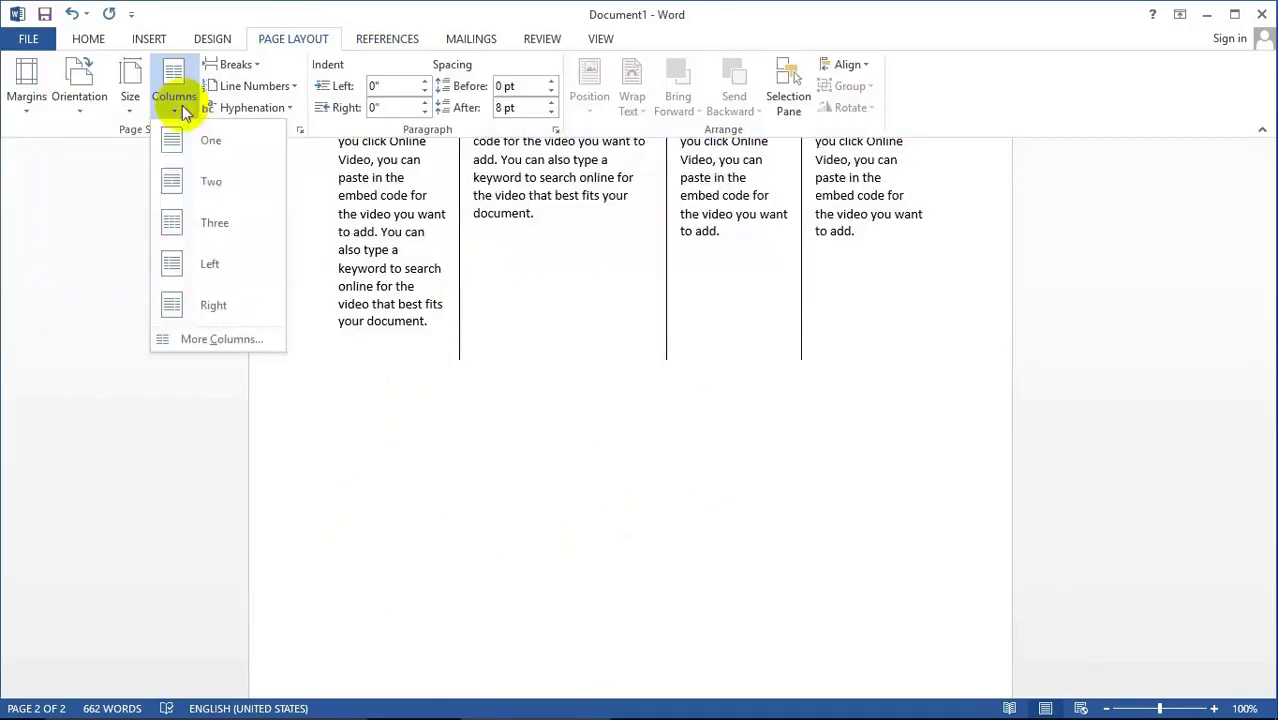
pyautogui.click(220, 341)
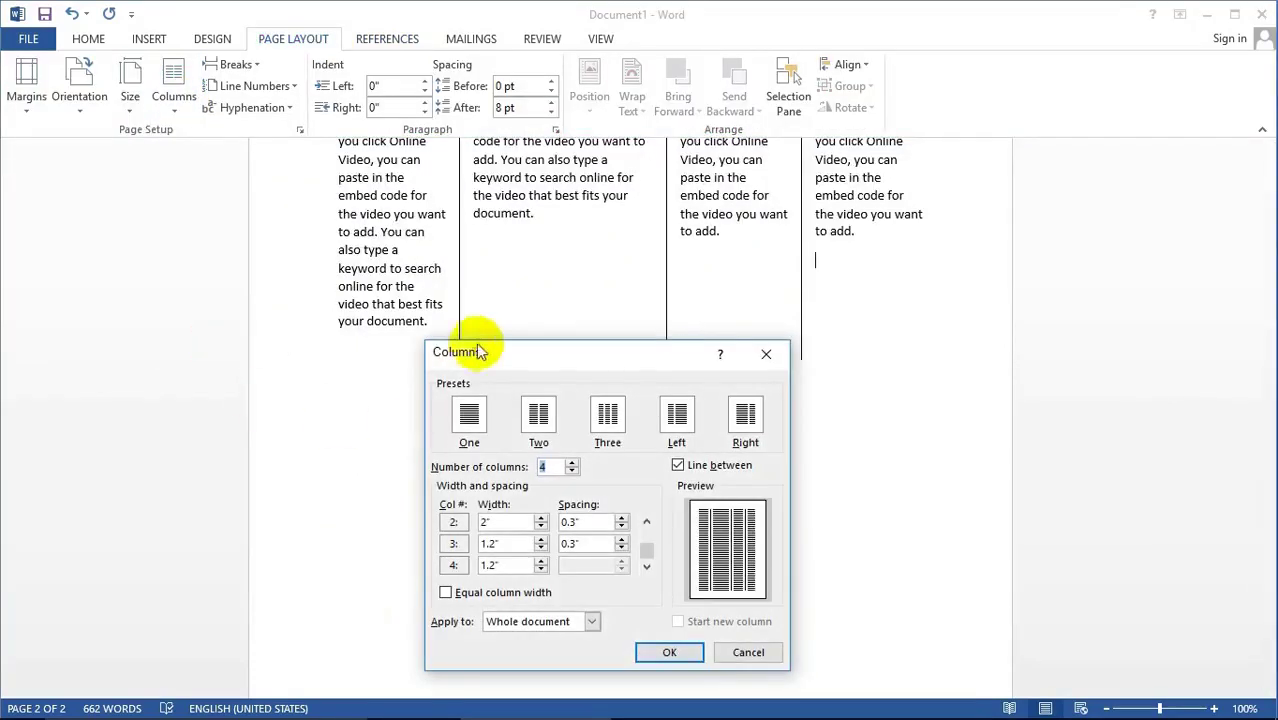
pyautogui.moveTo(479, 351); pyautogui.dragTo(487, 277)
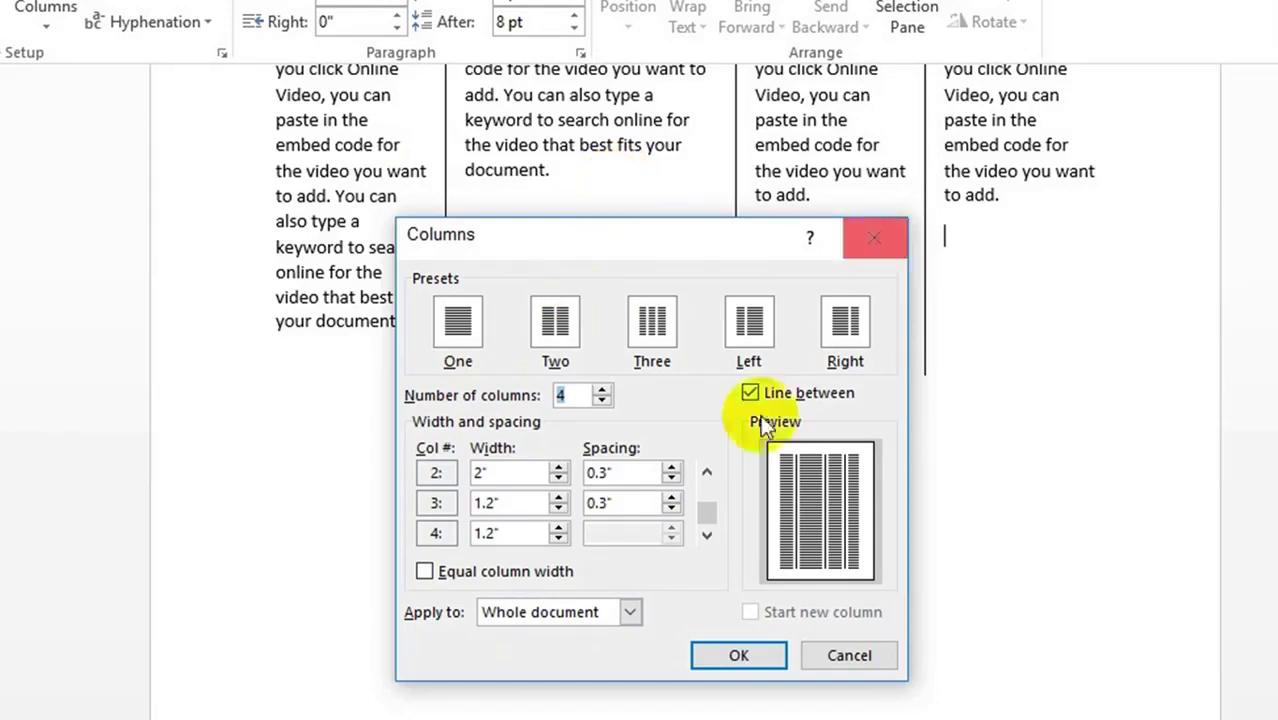
pyautogui.click(634, 612)
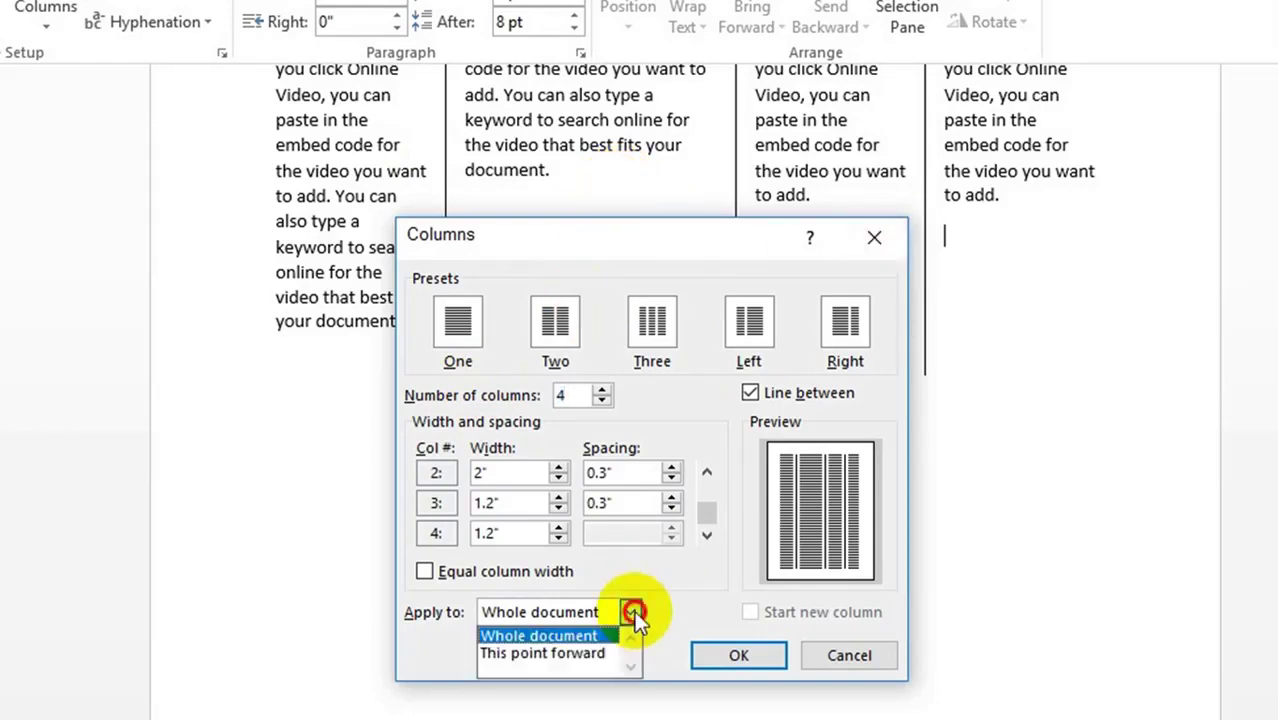
pyautogui.click(573, 653)
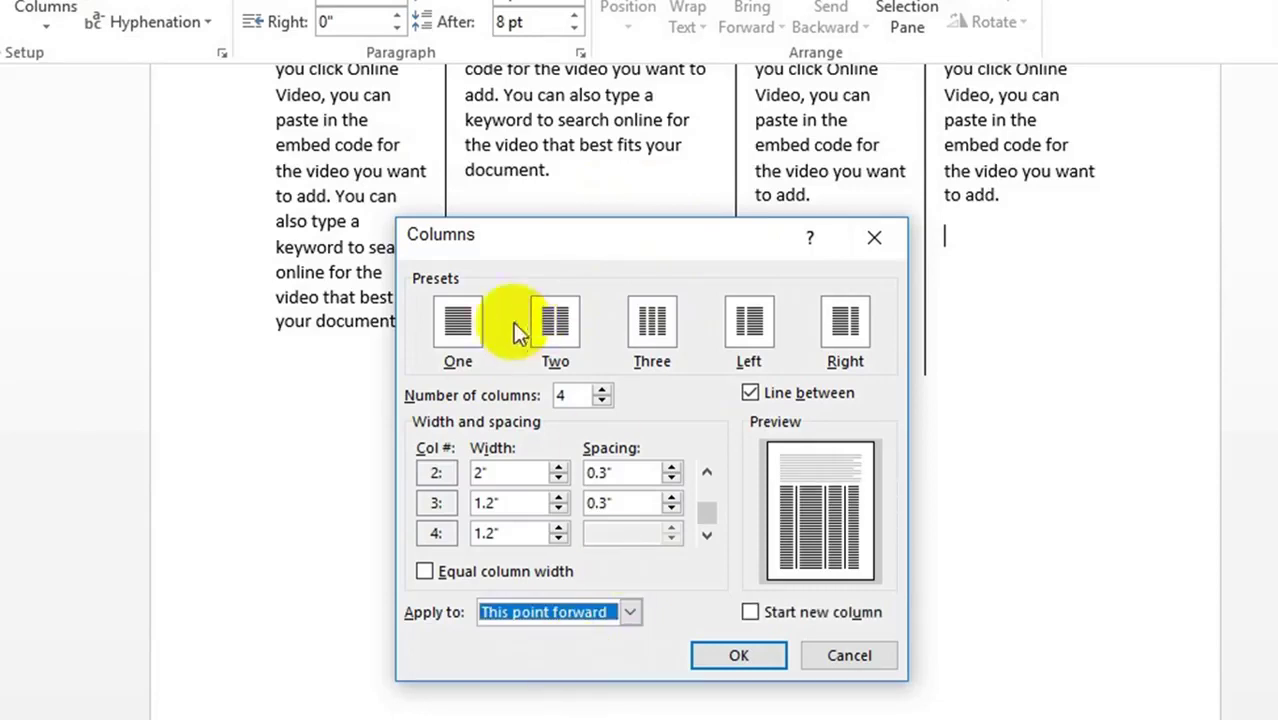
pyautogui.click(460, 328)
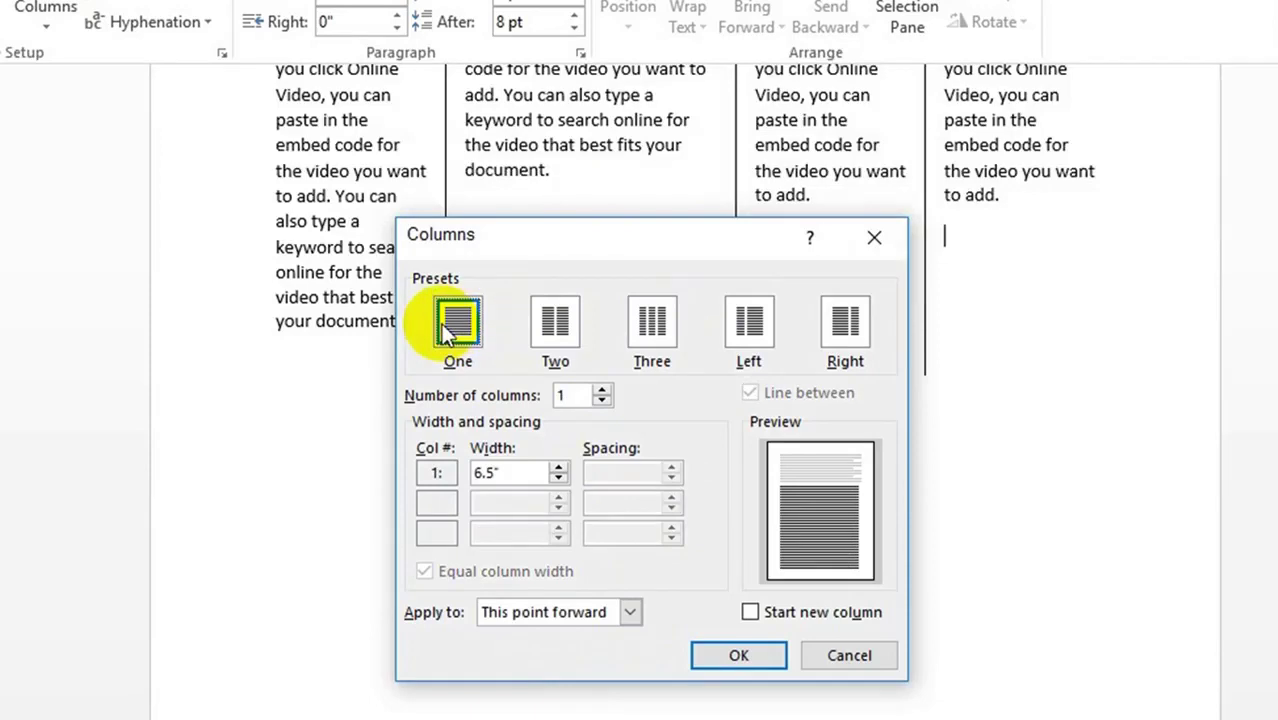
pyautogui.click(556, 322)
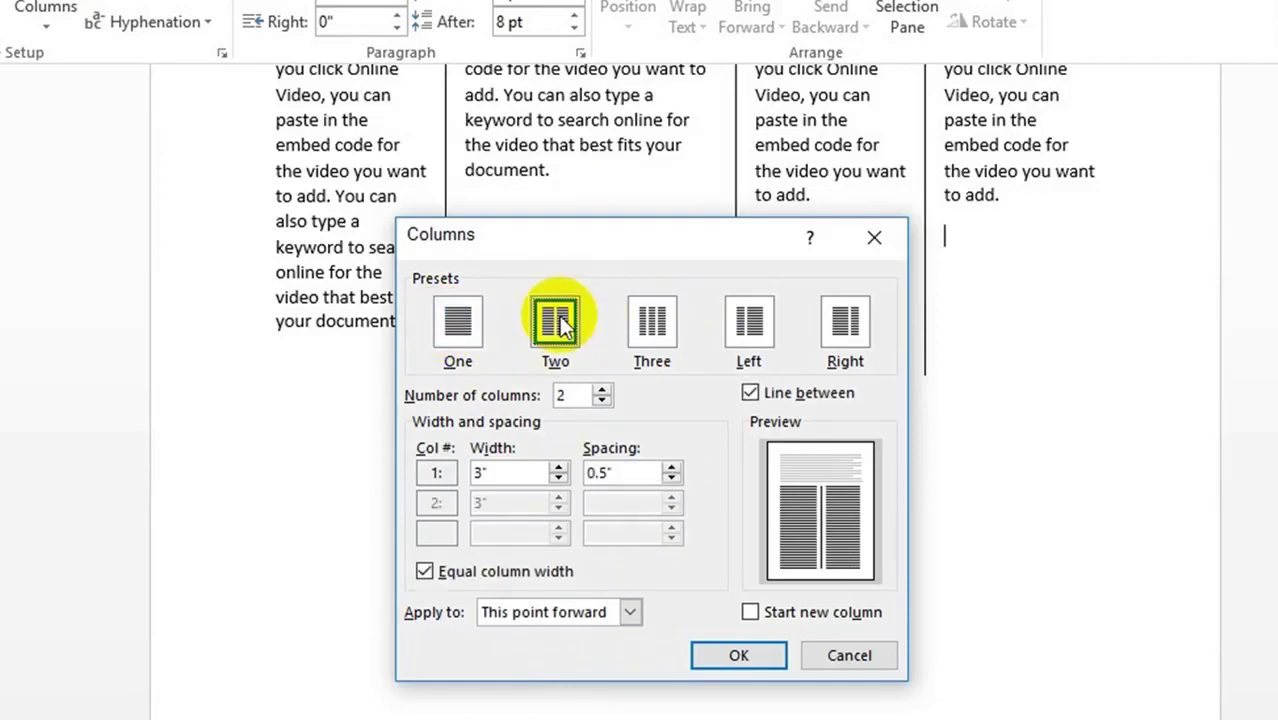
pyautogui.click(445, 329)
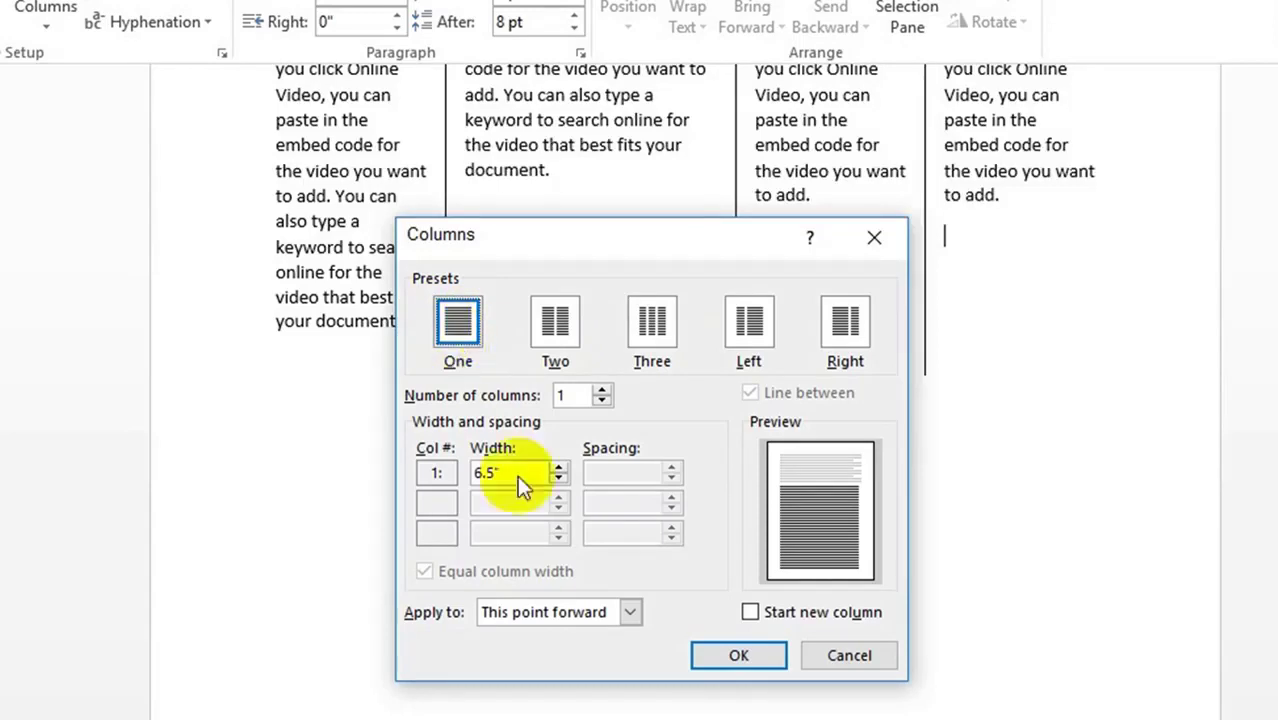
pyautogui.click(742, 657)
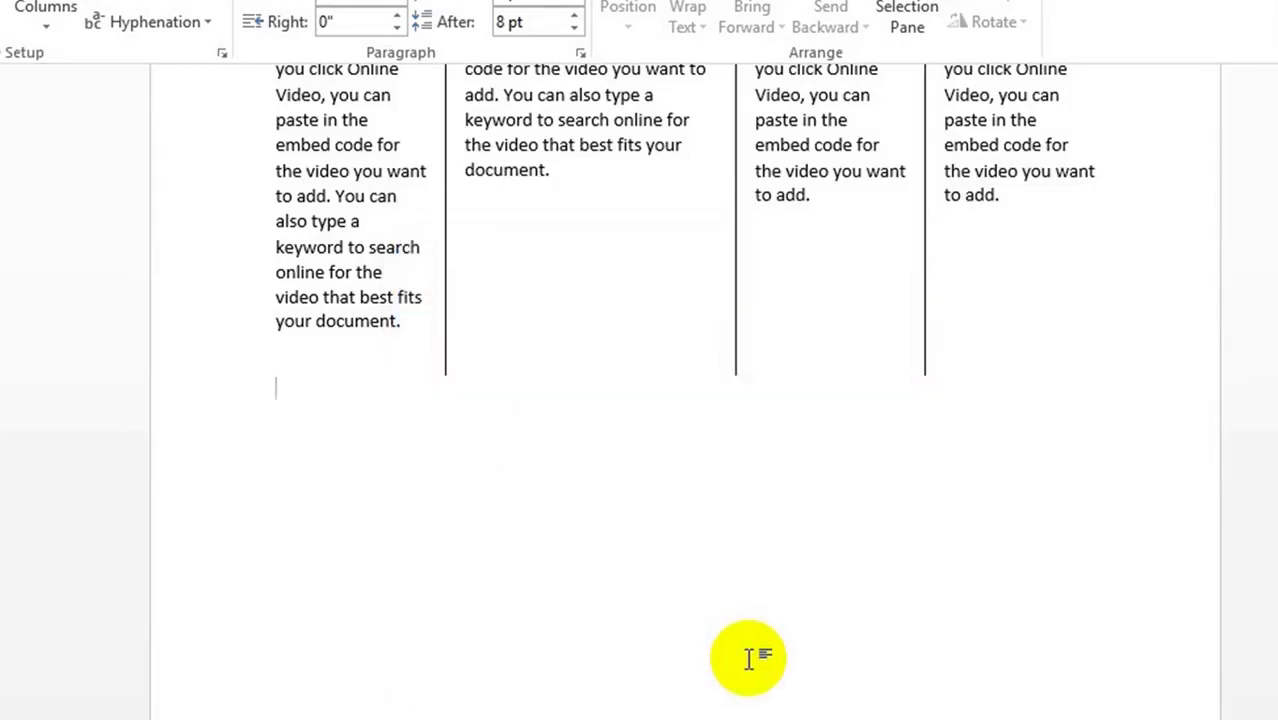
# Step: Generate a full-width =rand sample paragraph below the four columns
pyautogui.write('=')
pyautogui.write('r')
pyautogui.write('an')
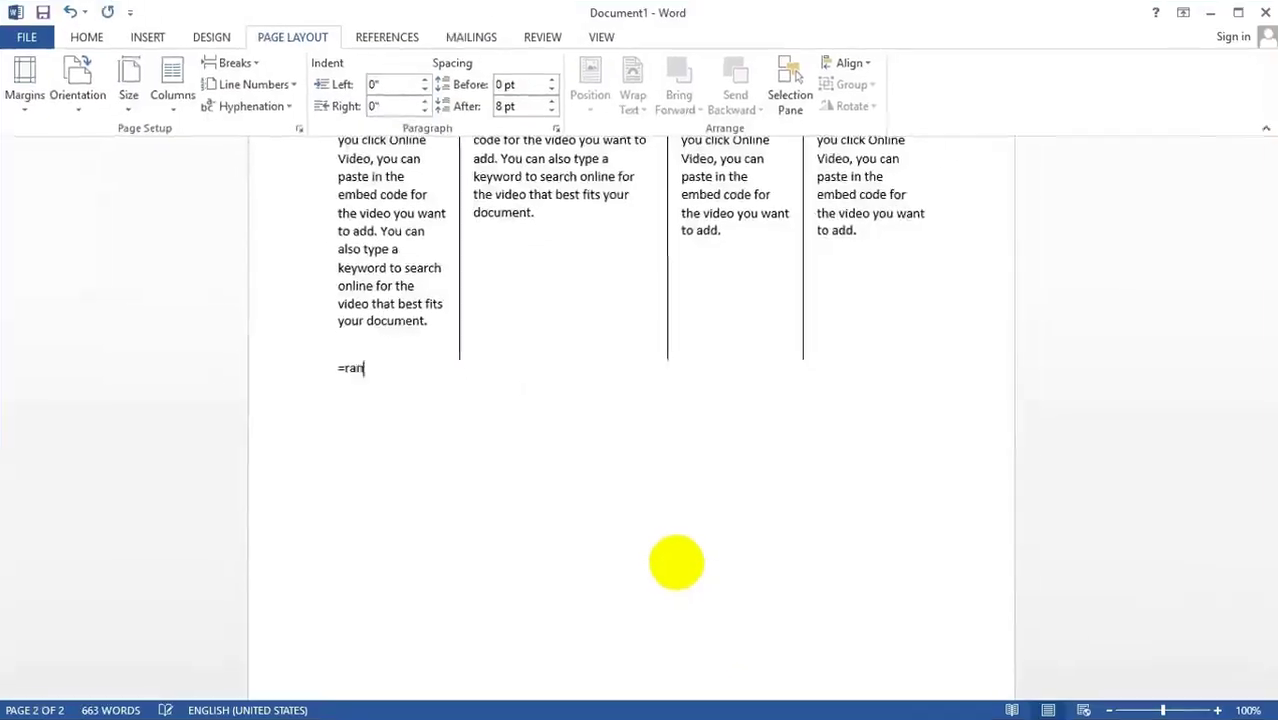
pyautogui.write('d(')
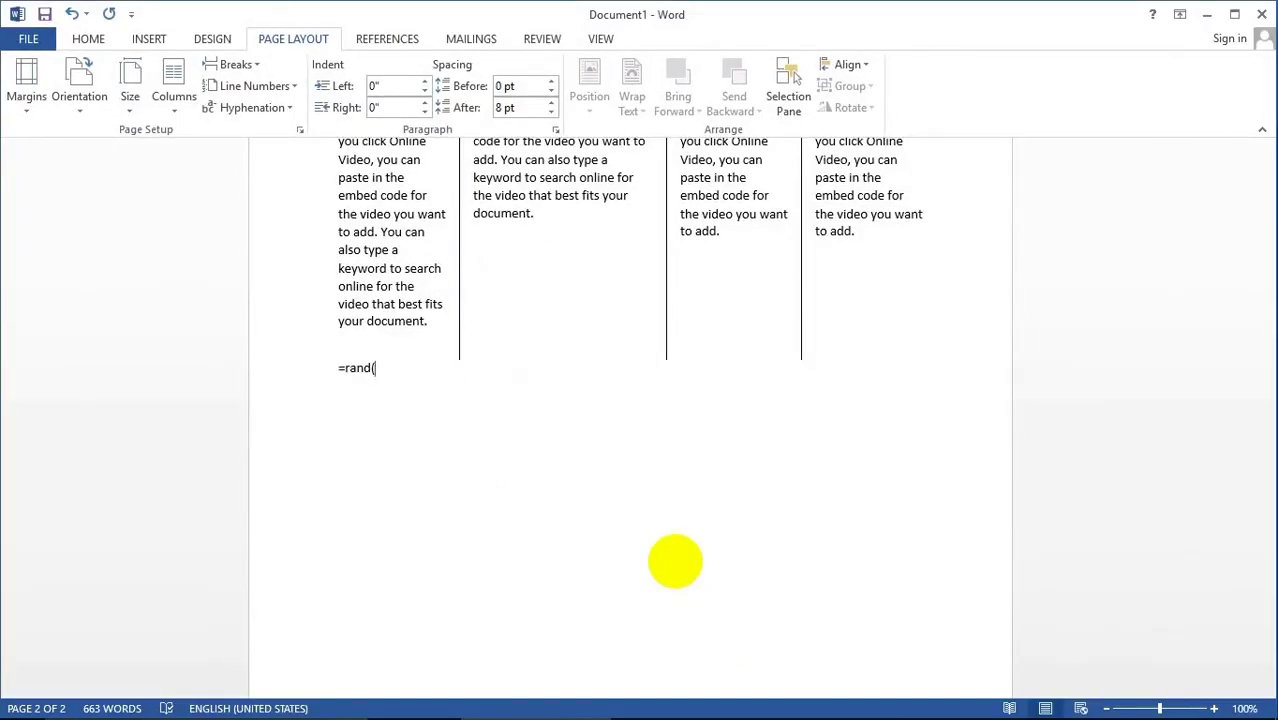
pyautogui.write('1,3')
pyautogui.press('Return')
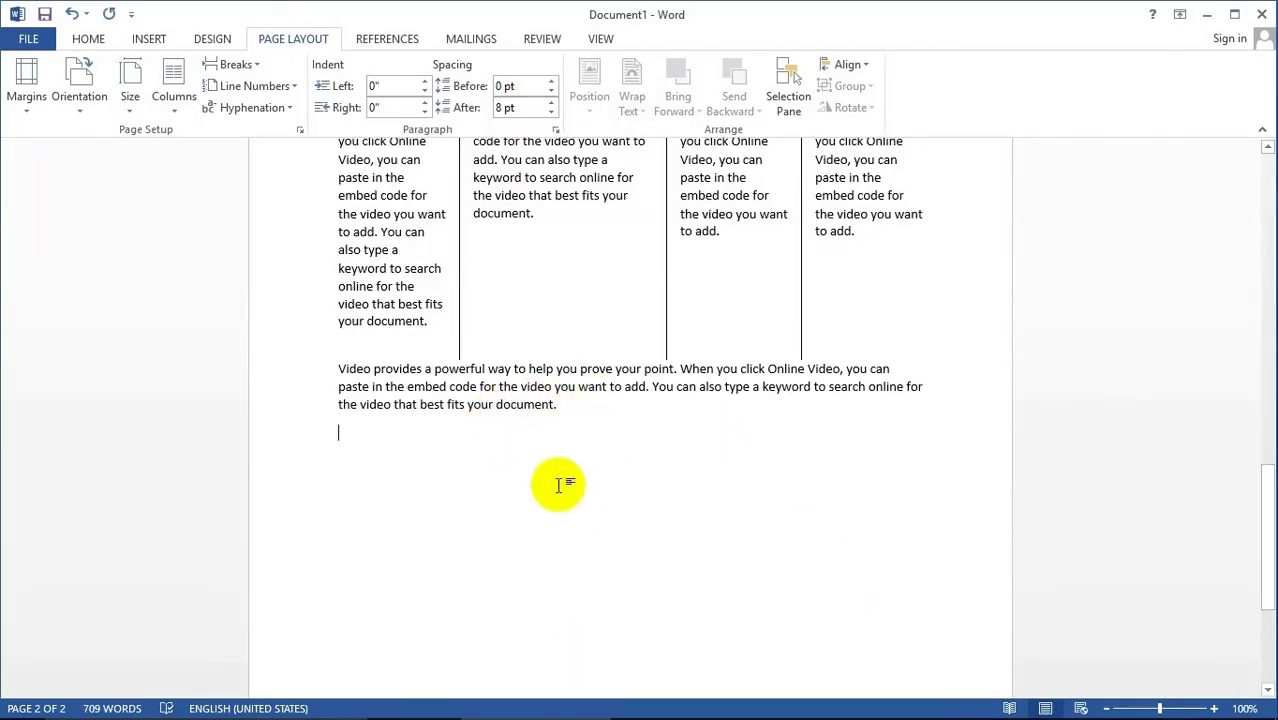
# Step: Apply a two-column layout with a line between, from this point forward
pyautogui.click(170, 108)
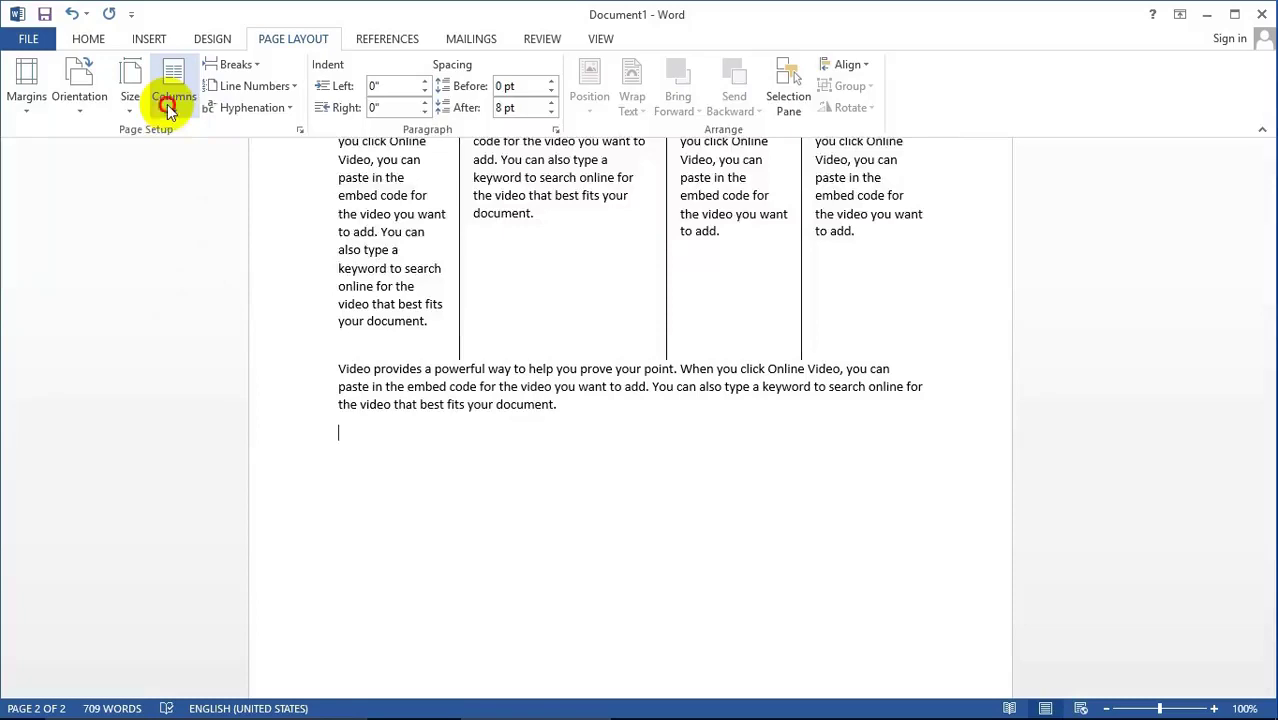
pyautogui.click(200, 336)
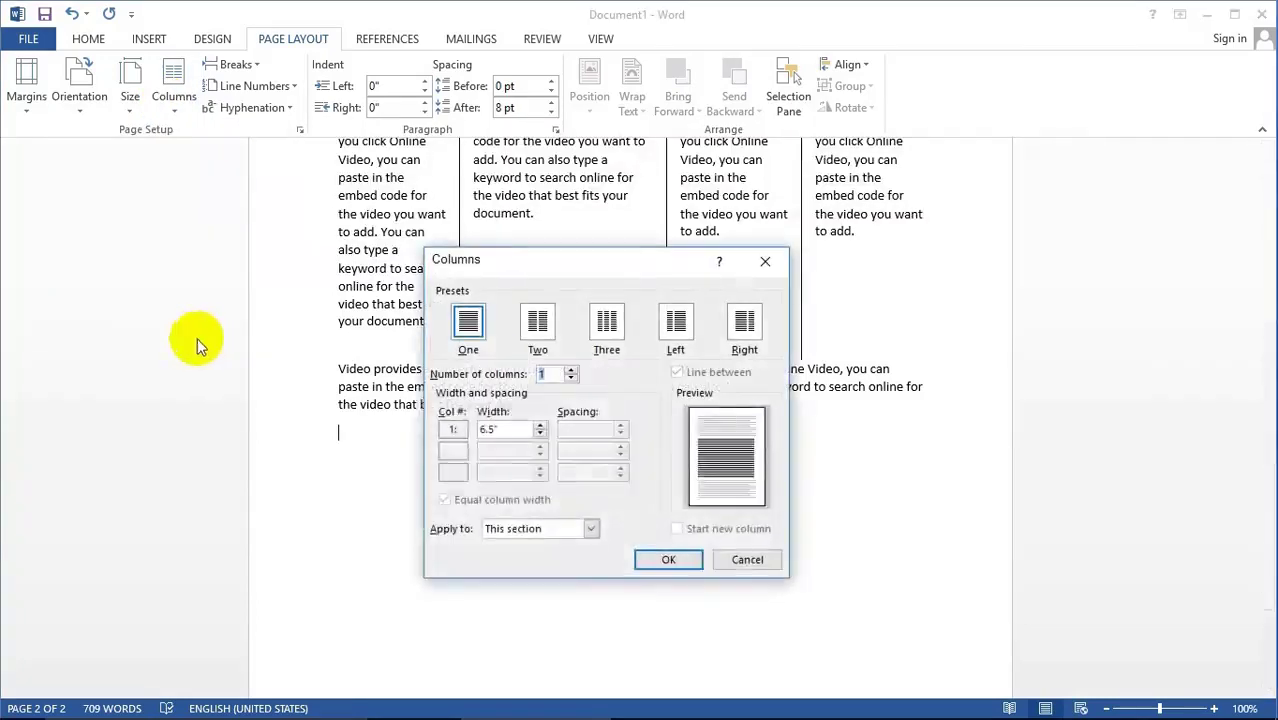
pyautogui.click(535, 322)
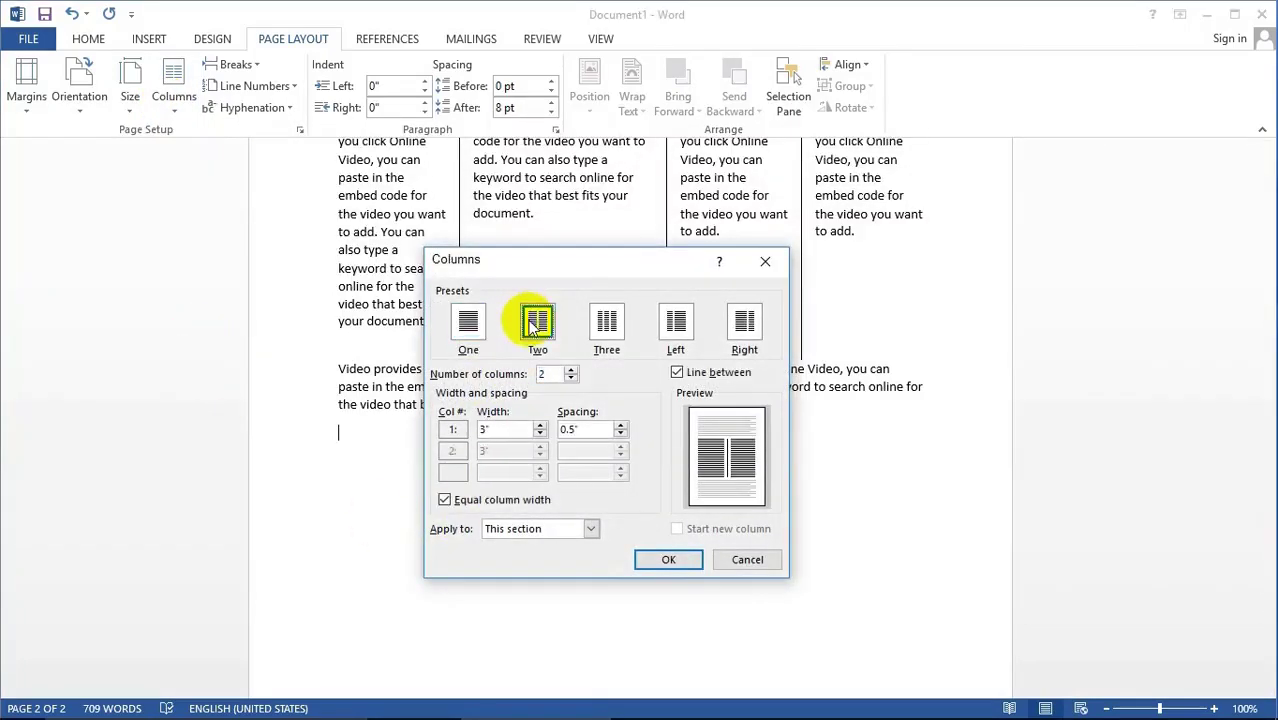
pyautogui.click(590, 530)
pyautogui.click(530, 558)
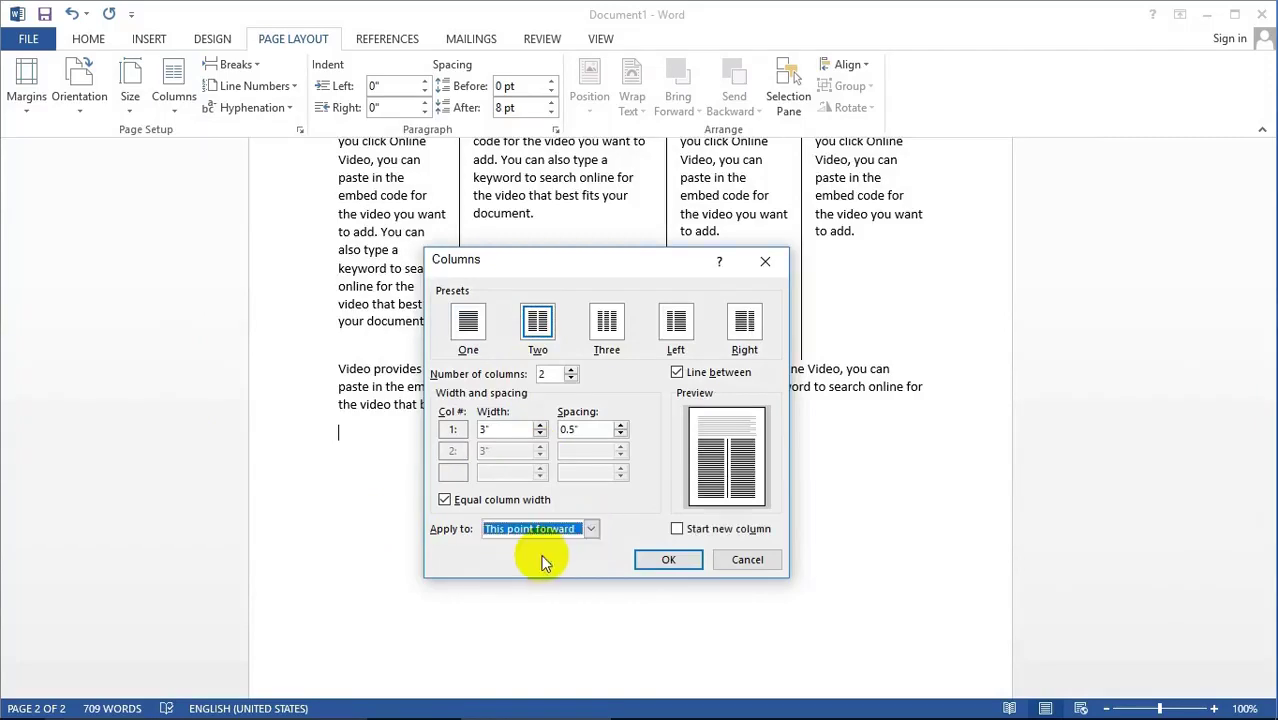
pyautogui.click(669, 561)
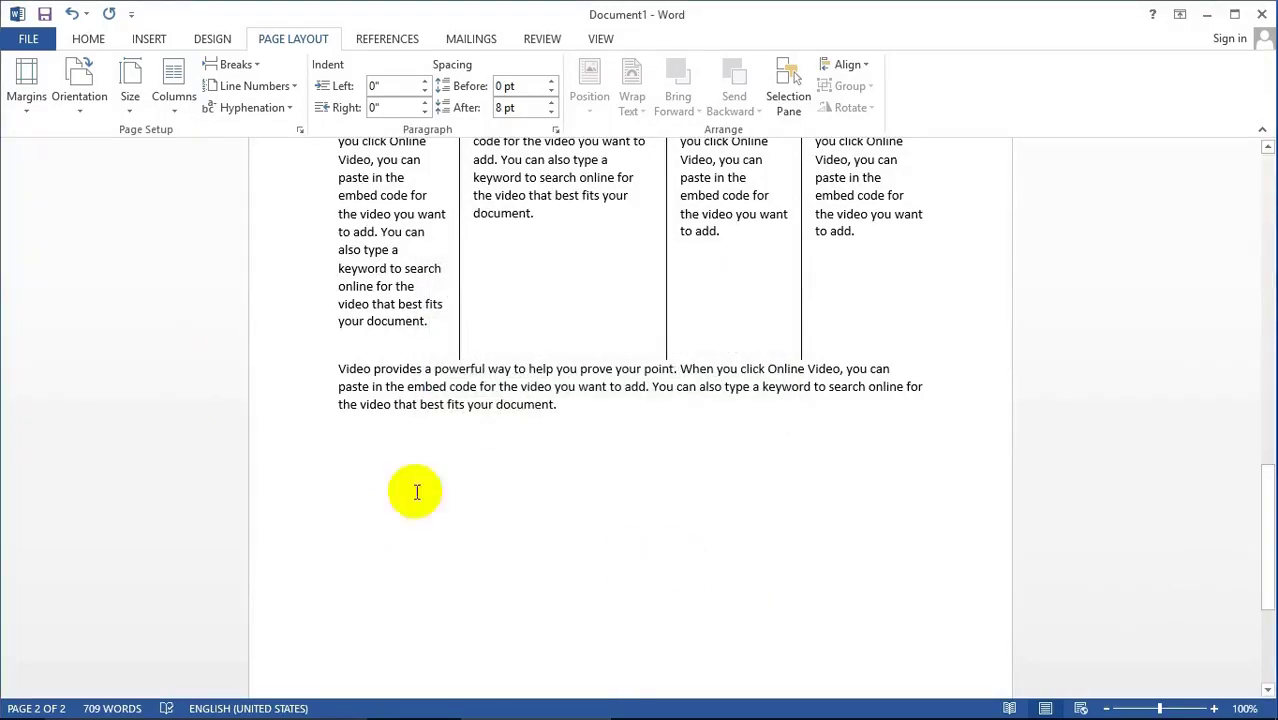
# Step: Insert =rand(1,20) sample text, add a column break, then =rand(1,3) text in column two
pyautogui.write('=')
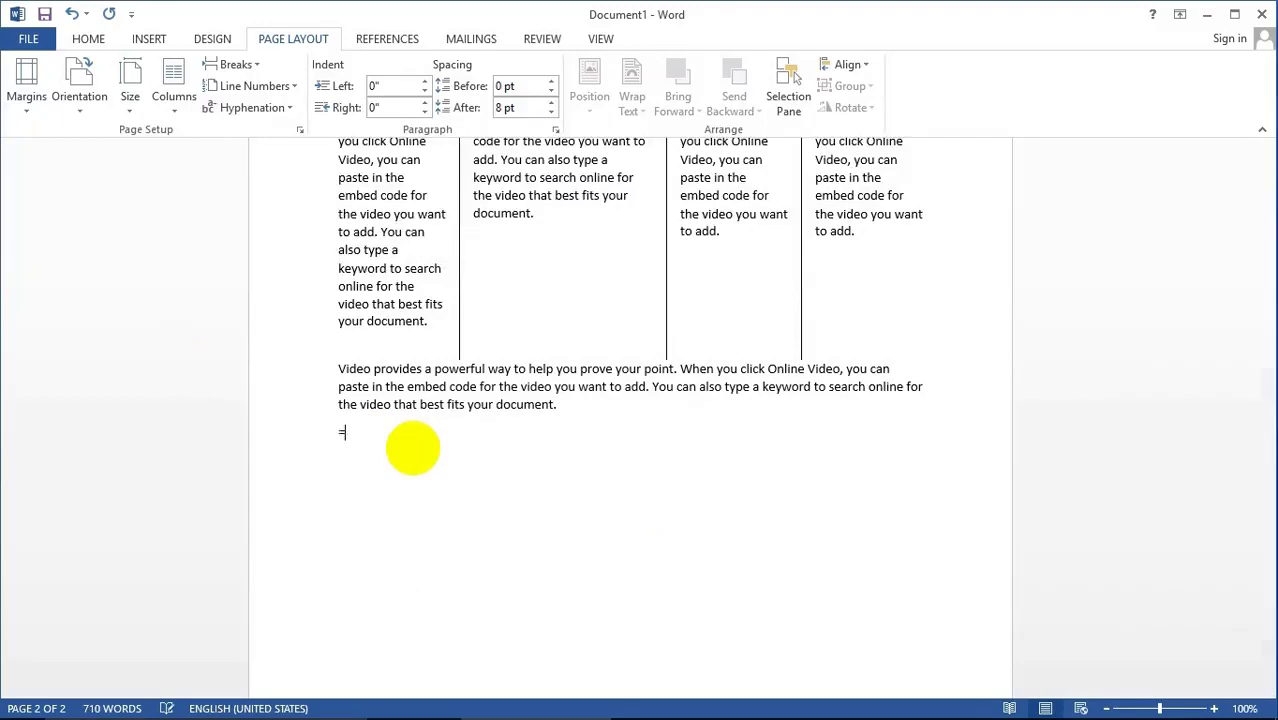
pyautogui.write('rand(')
pyautogui.write('1,')
pyautogui.write('20')
pyautogui.press('Return')
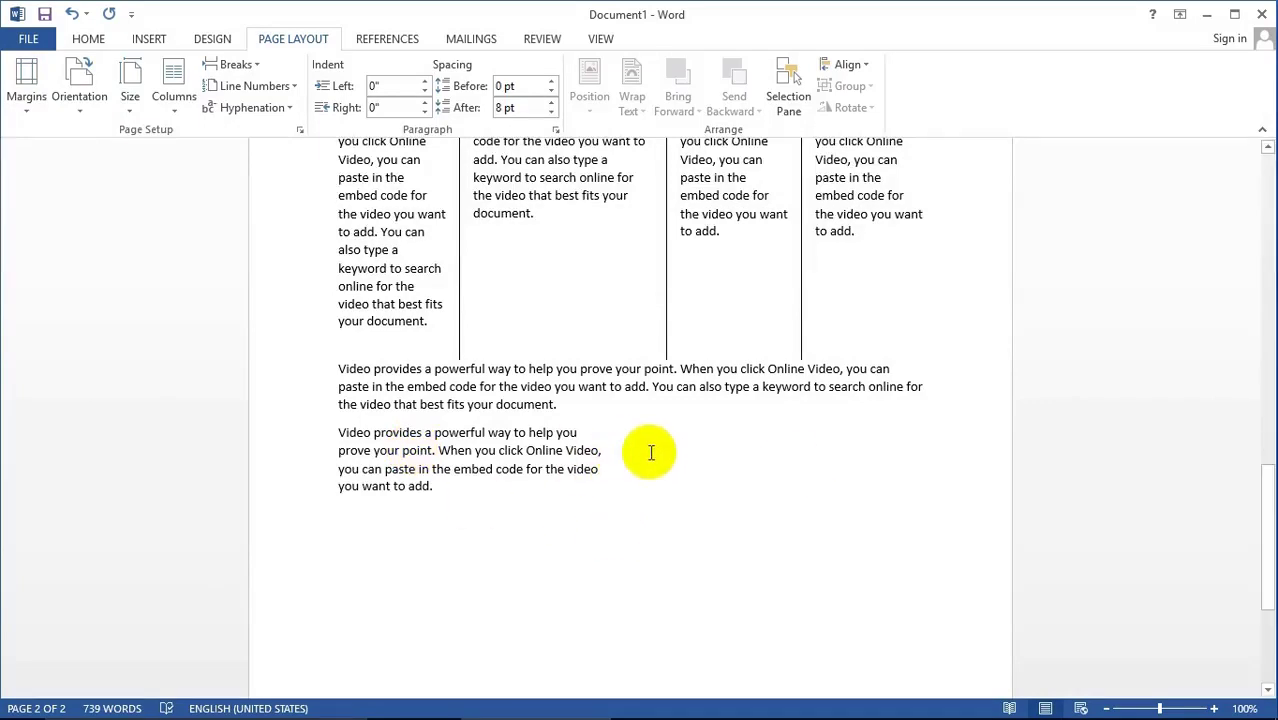
pyautogui.hotkey('ctrl', 'shift', 'Return')
pyautogui.write('=')
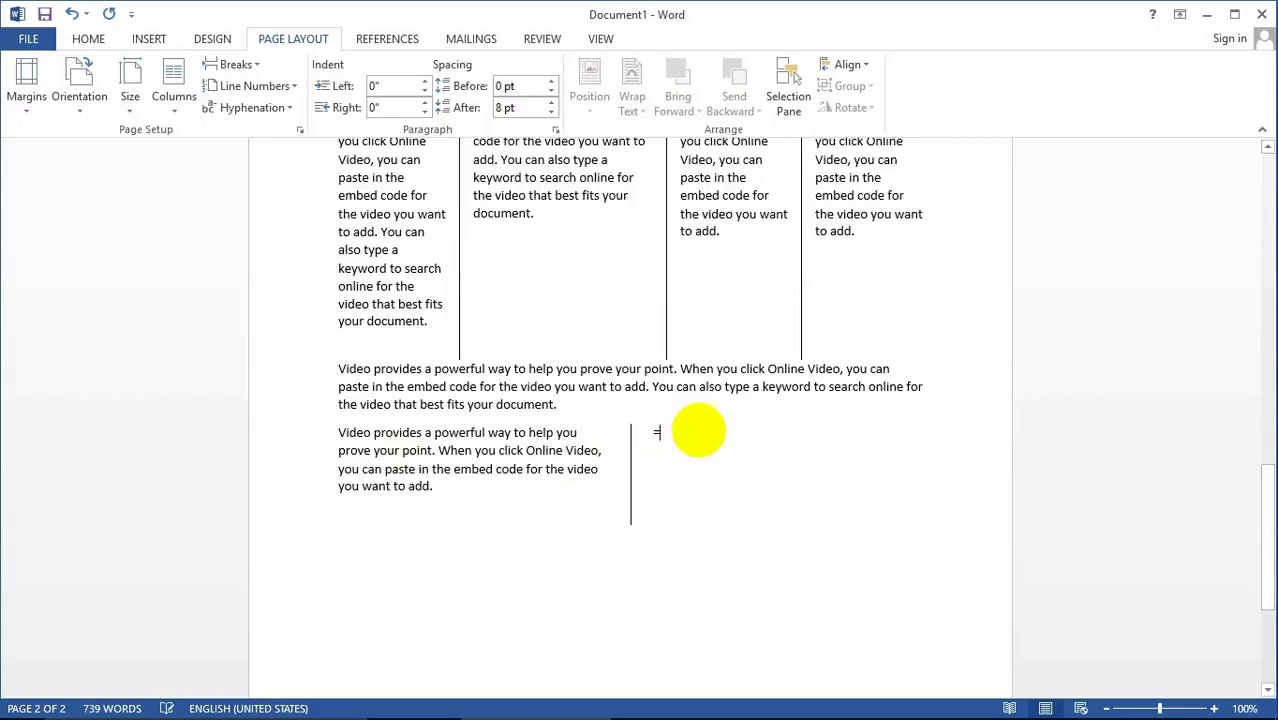
pyautogui.write('rand(')
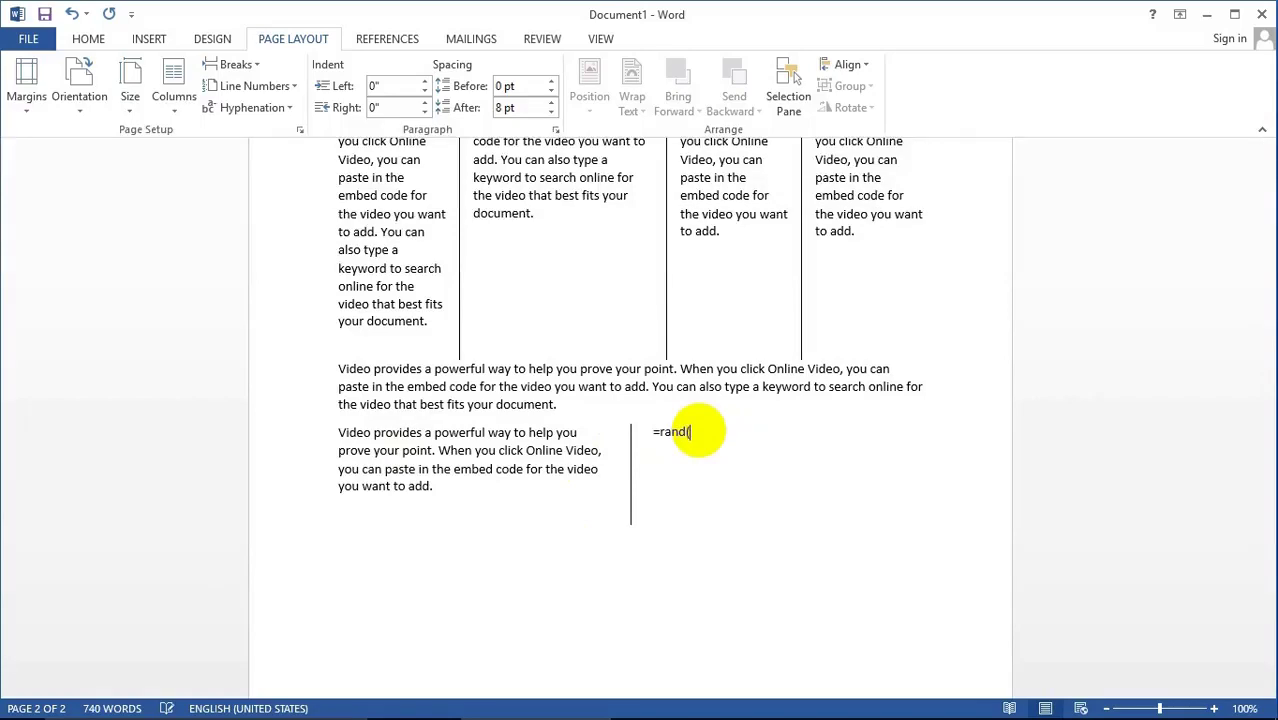
pyautogui.write('1,3')
pyautogui.press('Return')
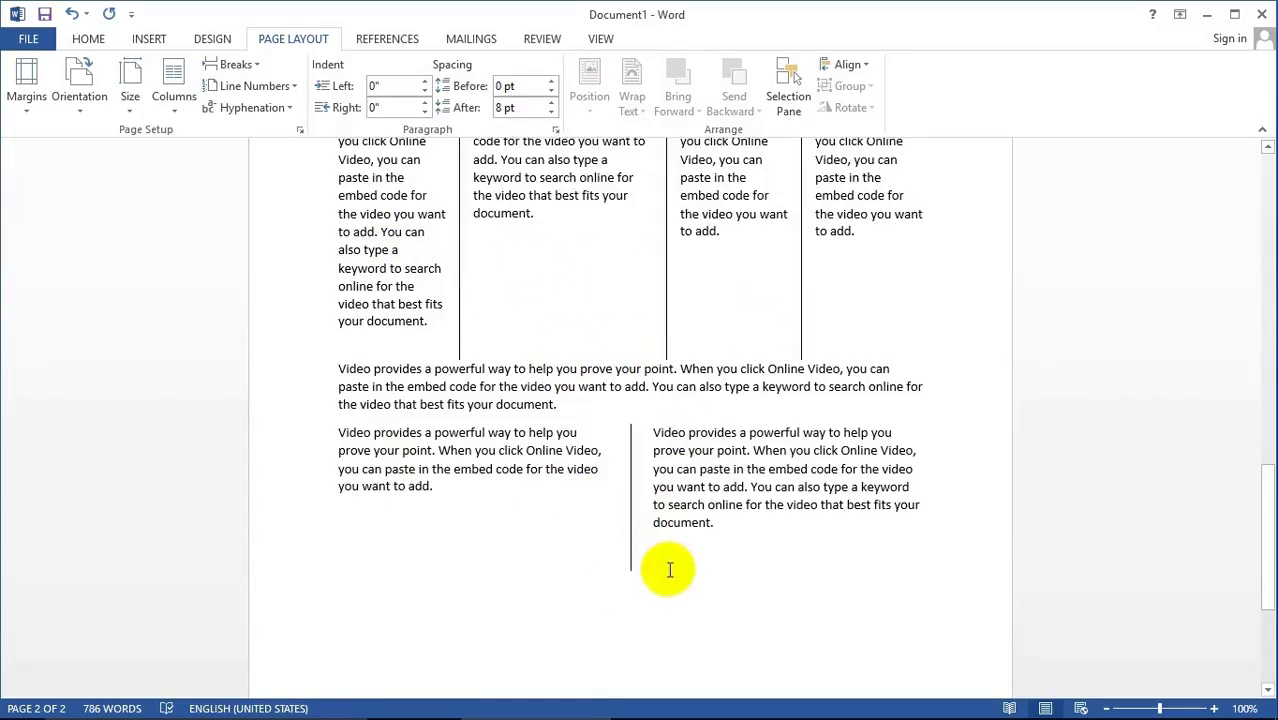
pyautogui.scroll(-2, 450, 570)
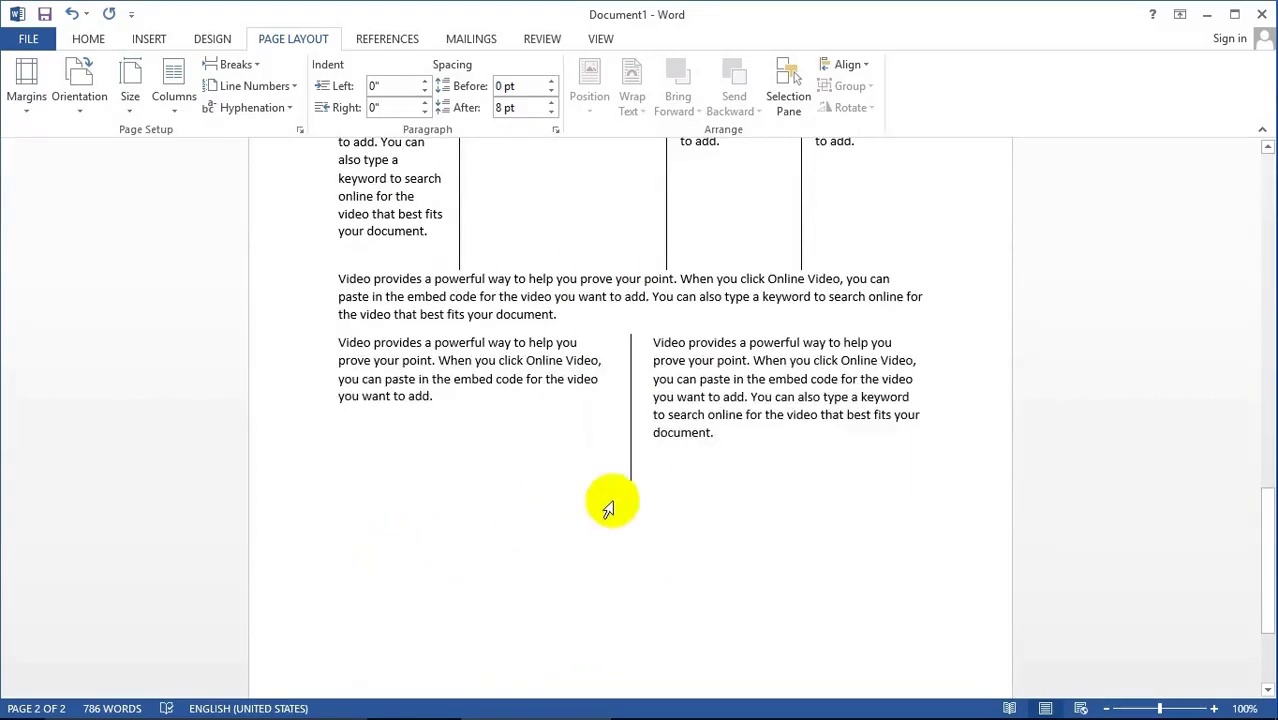
# Step: Set the layout to one column from this point forward
pyautogui.click(173, 90)
pyautogui.click(210, 339)
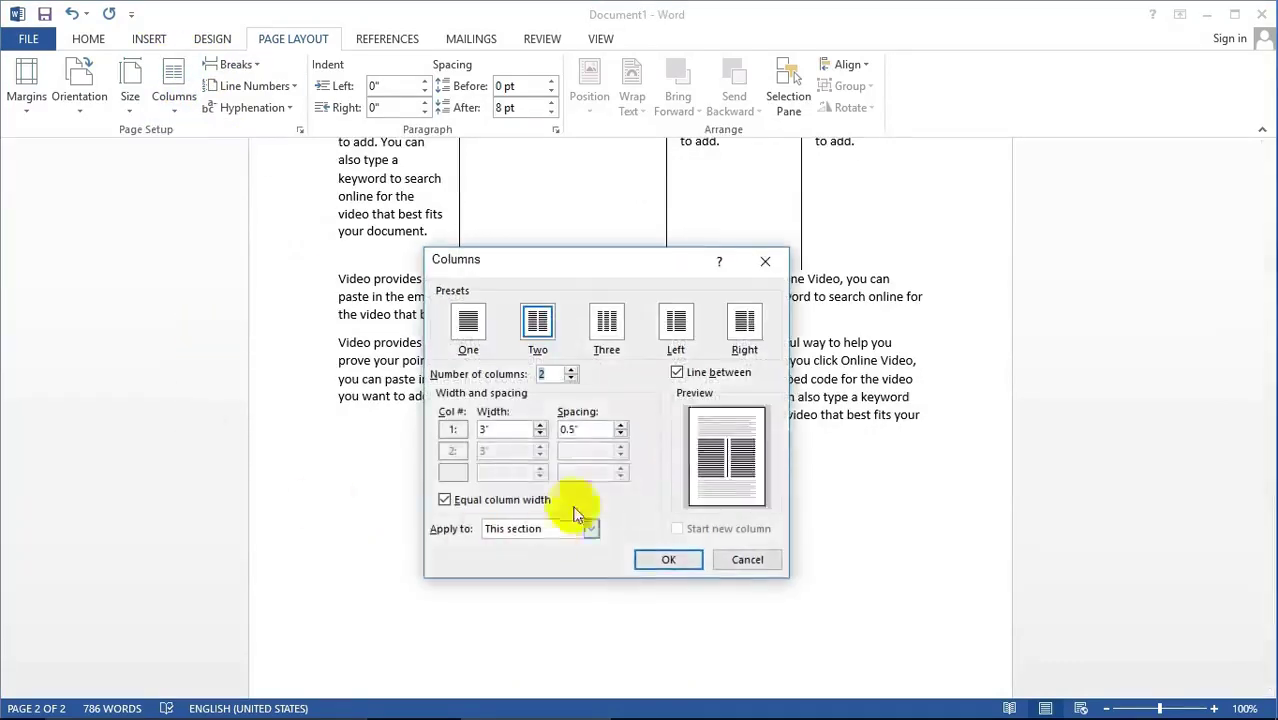
pyautogui.click(479, 338)
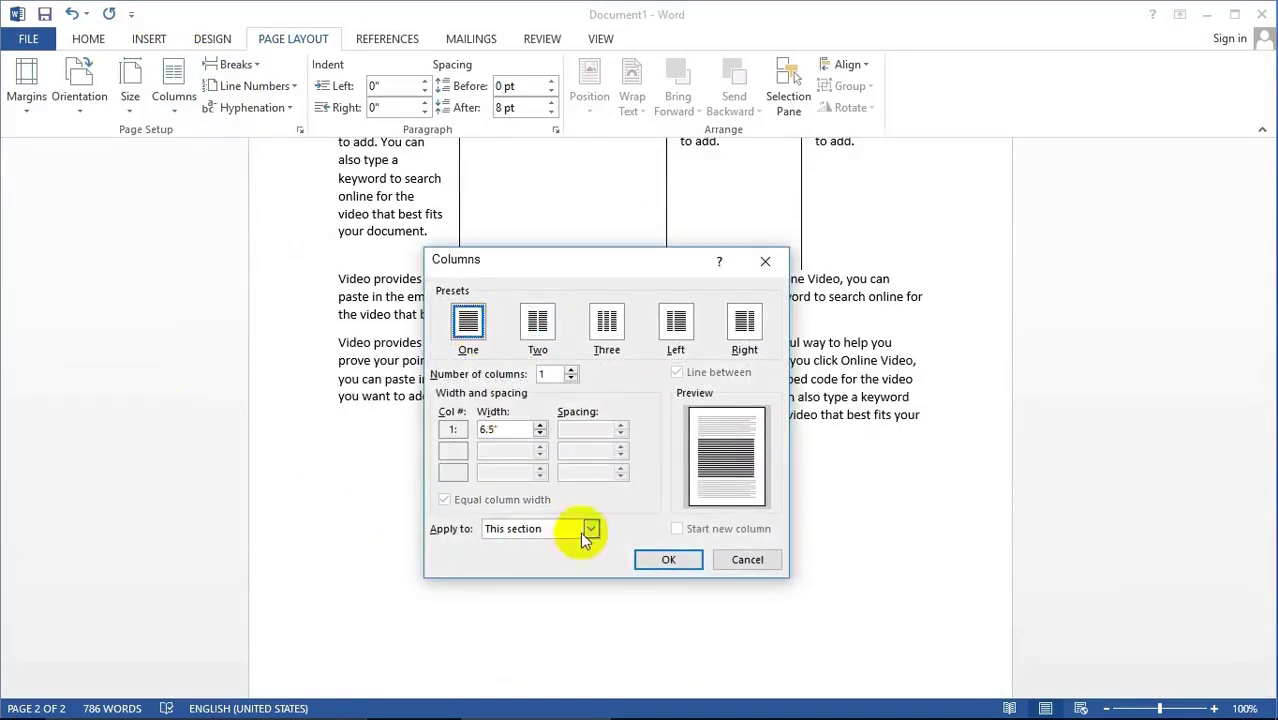
pyautogui.click(591, 531)
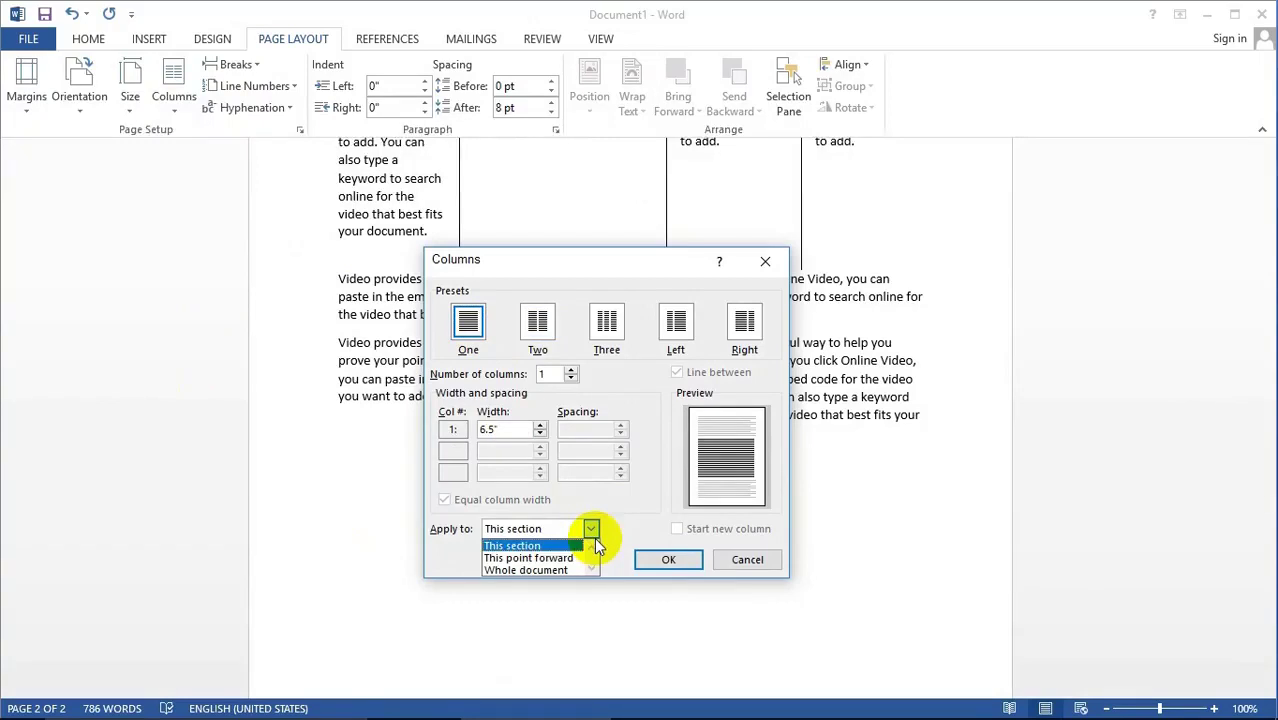
pyautogui.click(530, 558)
pyautogui.click(669, 560)
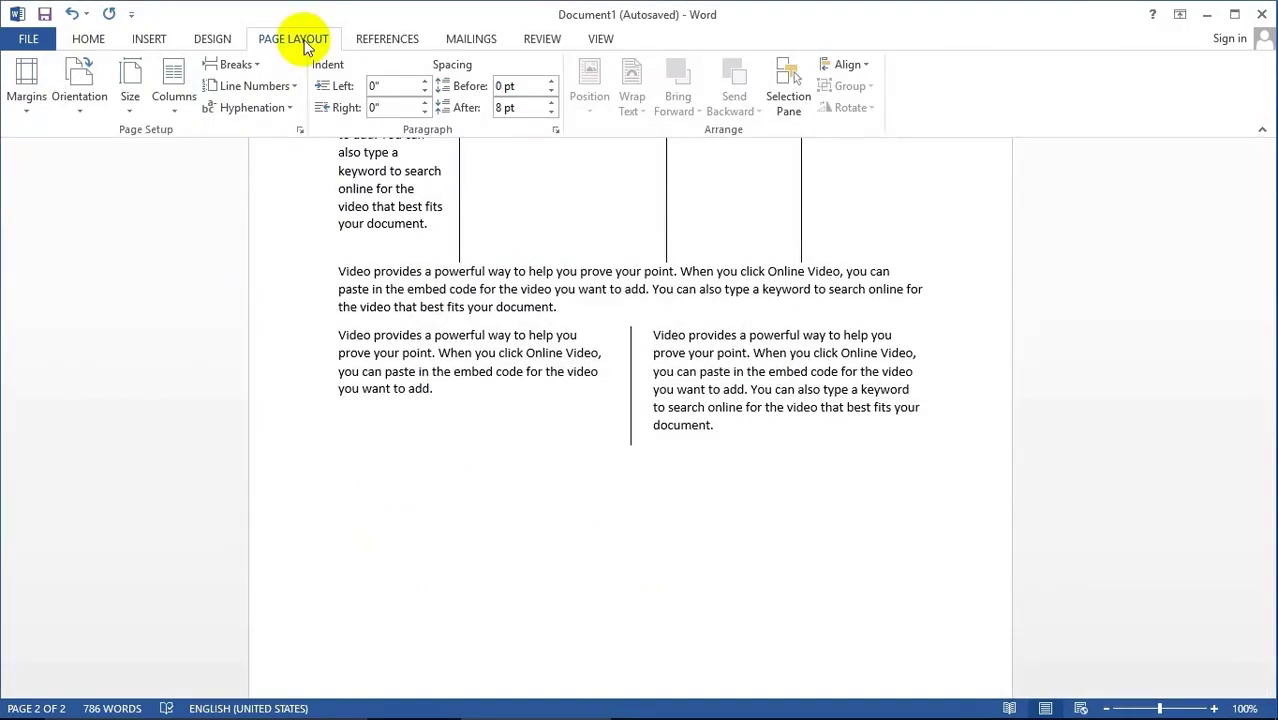
# Step: Switch the font to Zawgyi-One, keeping size 20
pyautogui.click(90, 38)
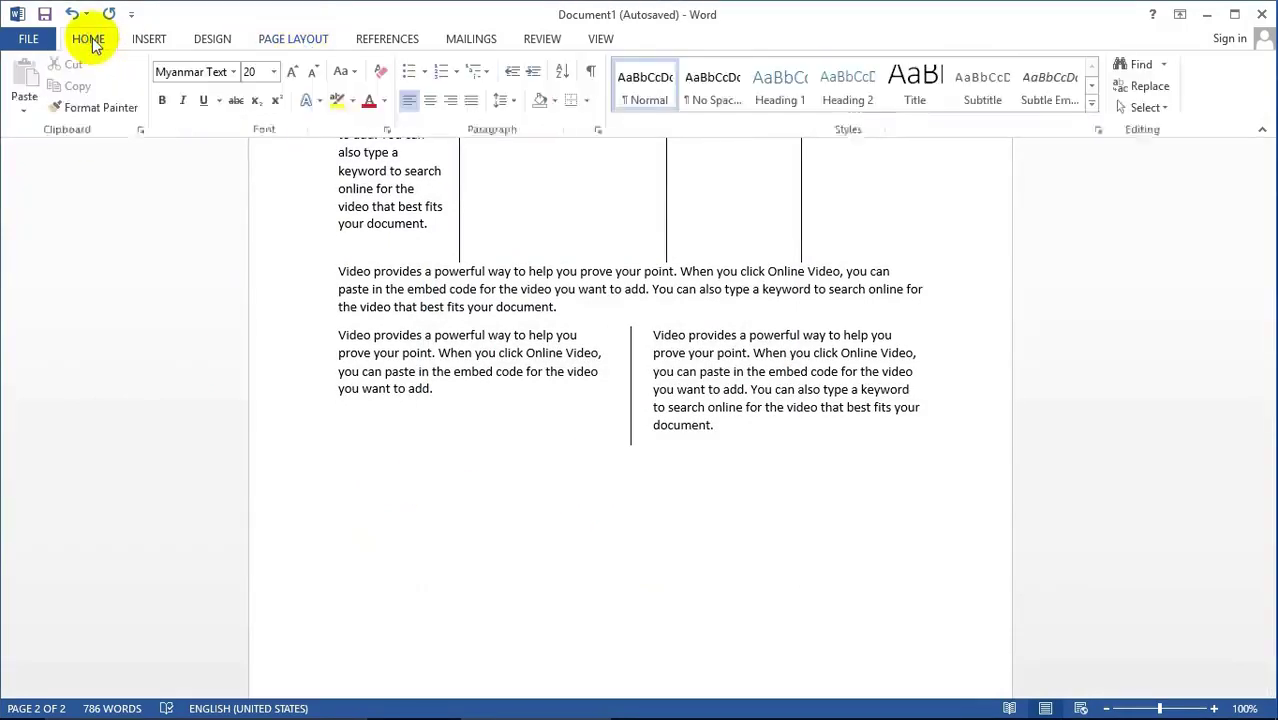
pyautogui.click(234, 72)
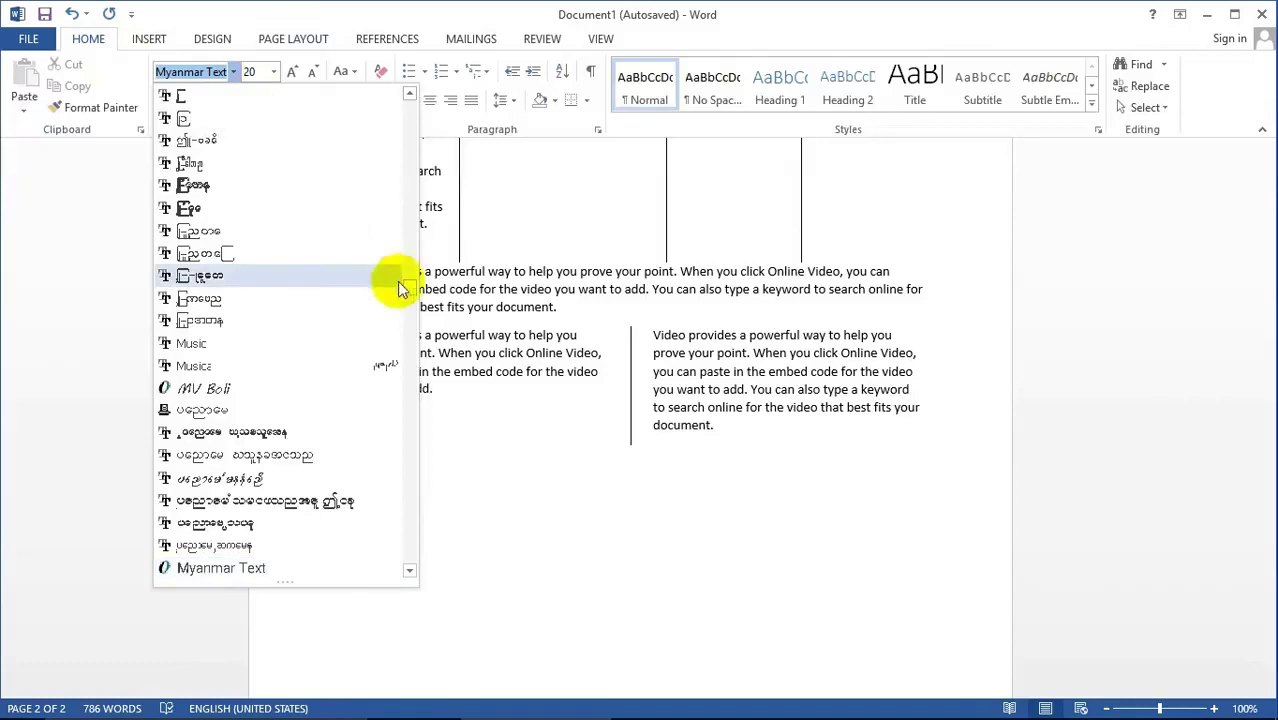
pyautogui.moveTo(412, 287); pyautogui.dragTo(419, 103)
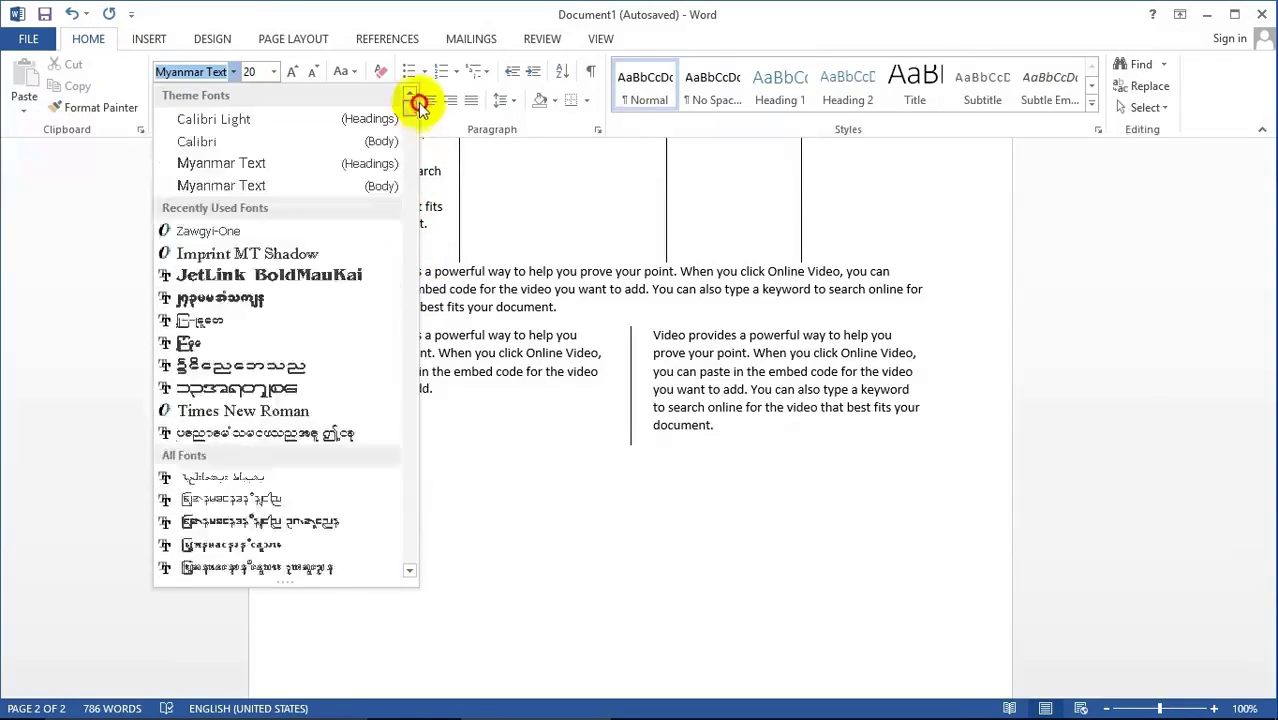
pyautogui.click(268, 232)
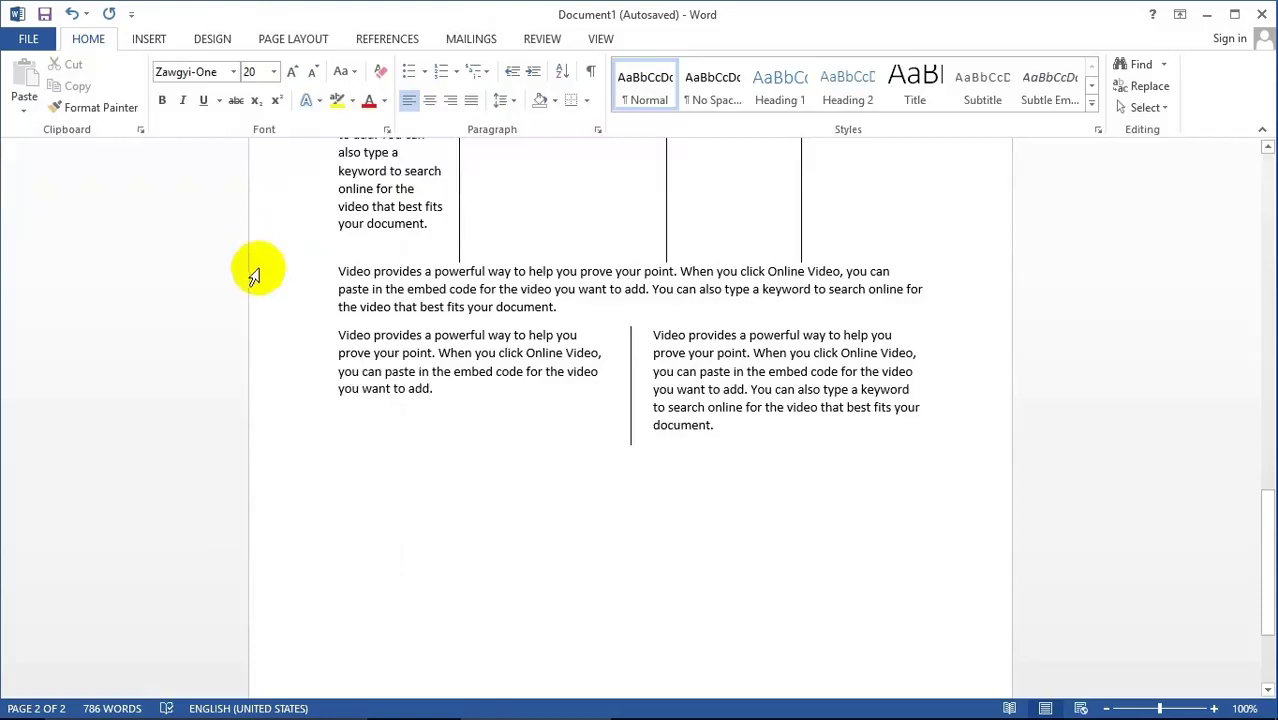
pyautogui.click(275, 72)
pyautogui.click(277, 73)
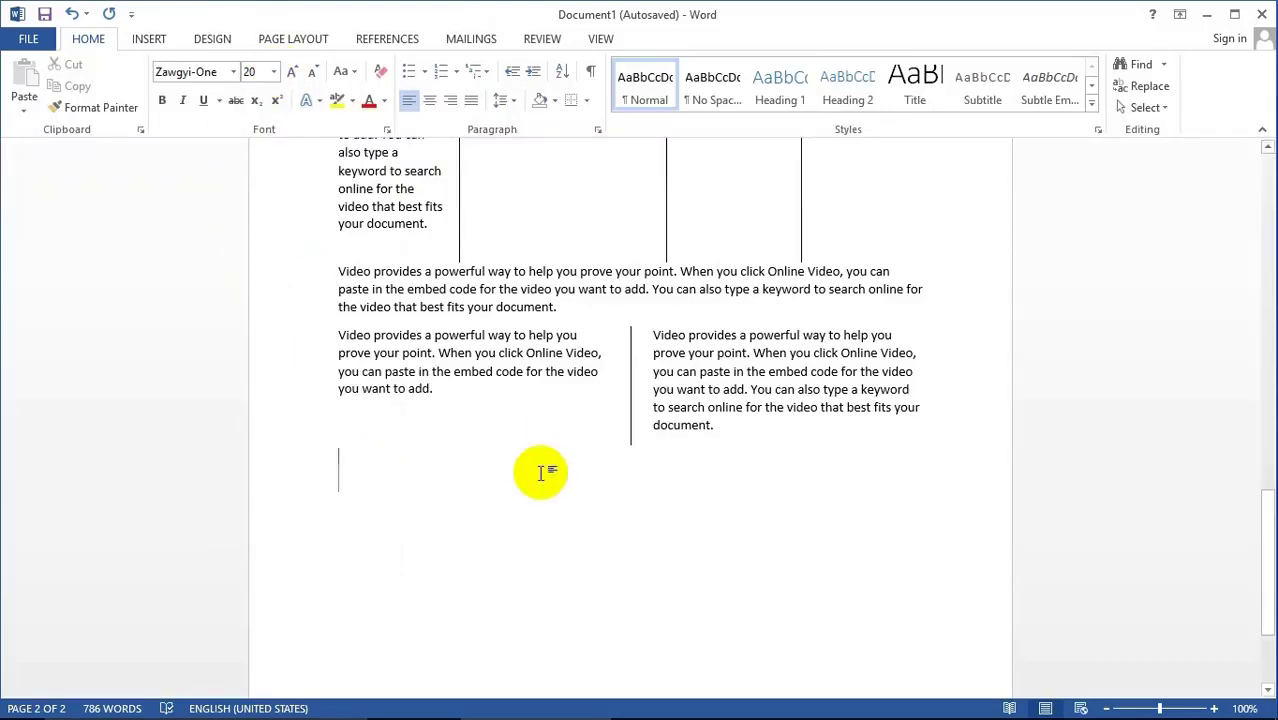
# Step: Type the Myanmar text followed by 'arrow နေကောင်းလား', then start a new line
pyautogui.write('ေနေ')
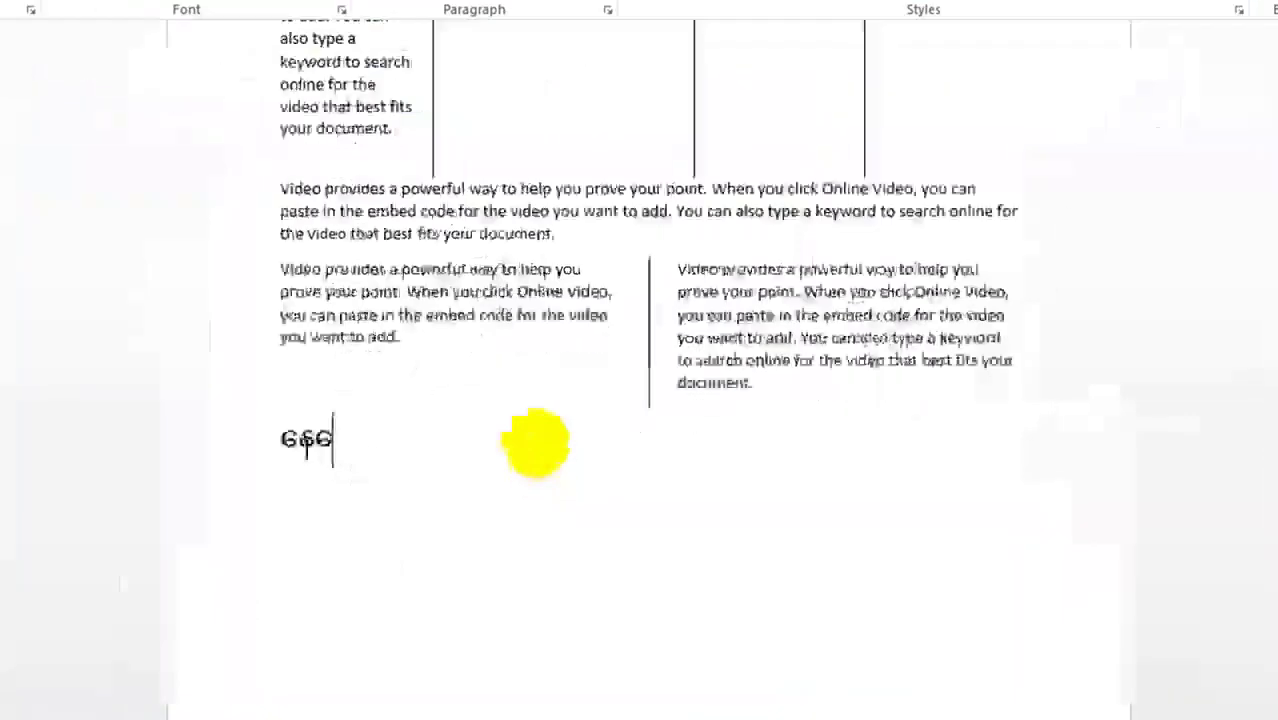
pyautogui.write('ကာင်')
pyautogui.write('ား')
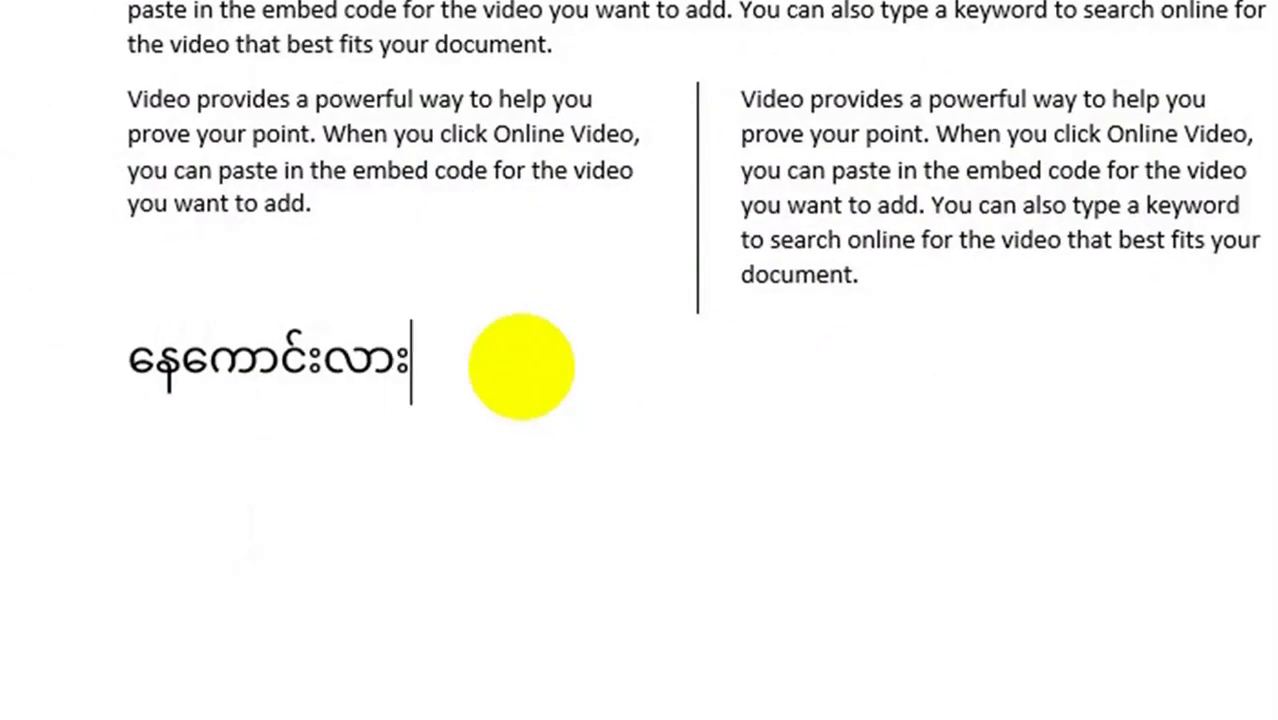
pyautogui.write('းးးးးးး')
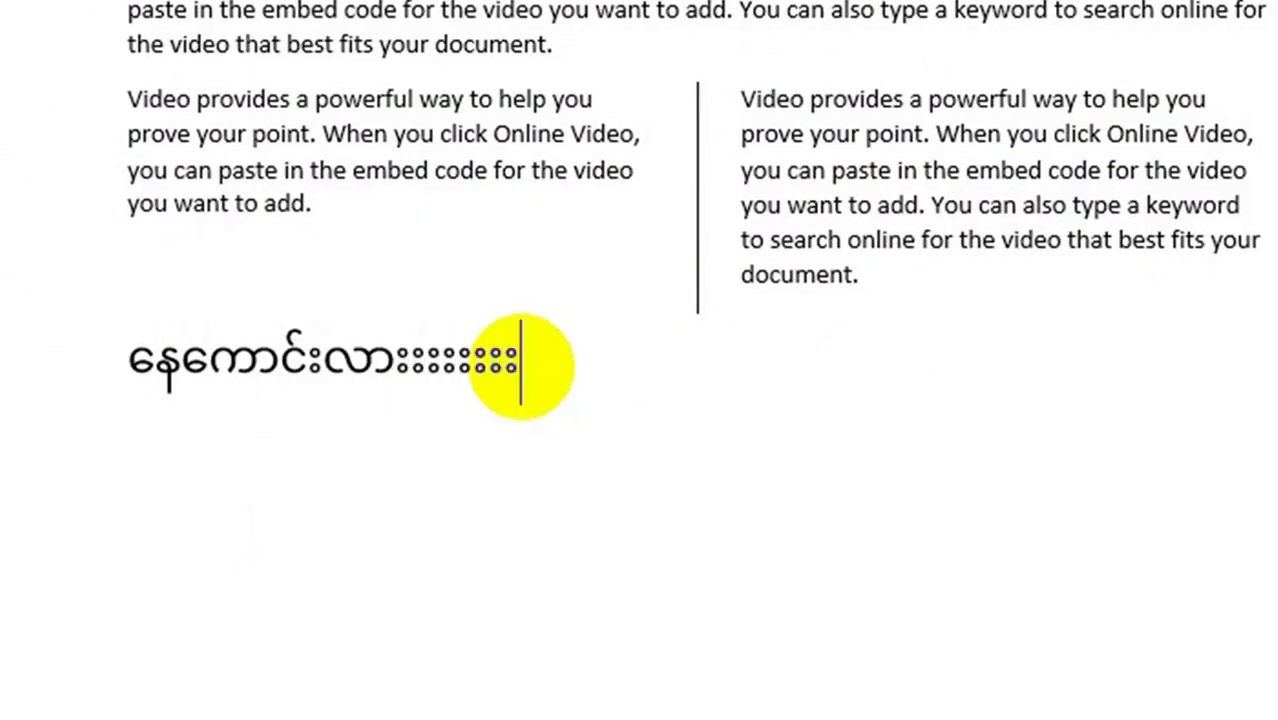
pyautogui.hotkey('ctrl', 'shift')
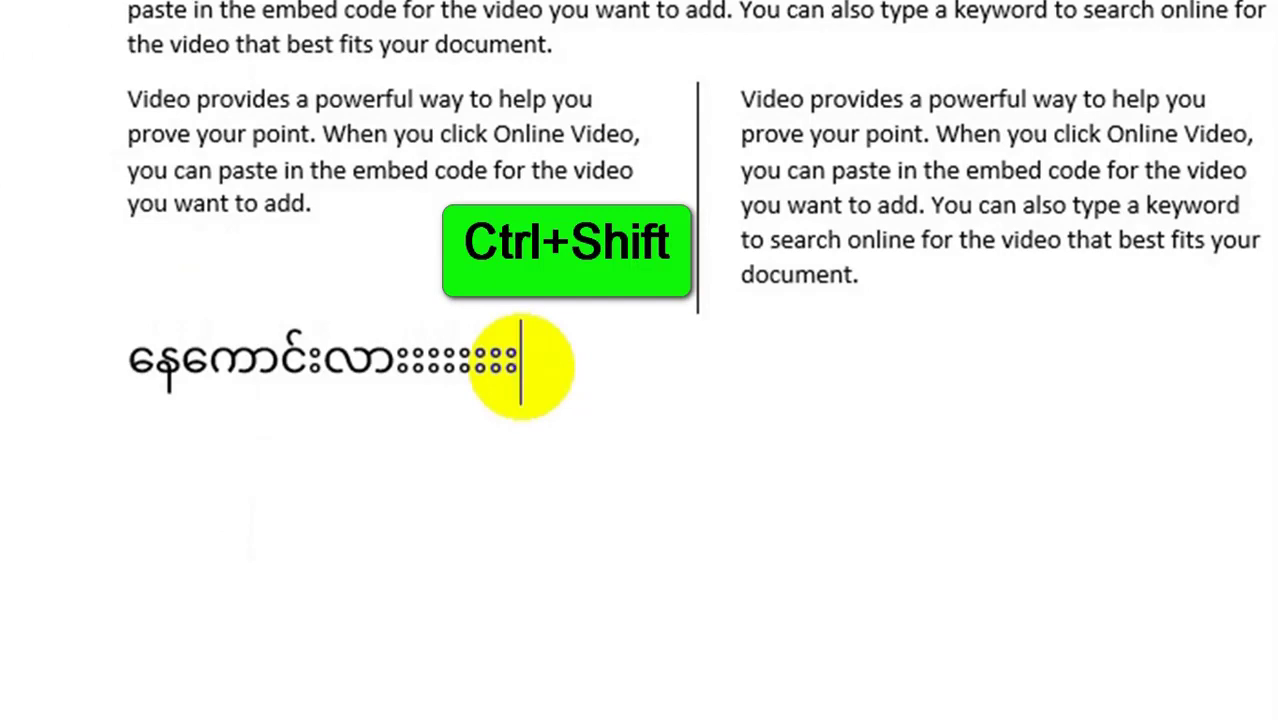
pyautogui.write('a')
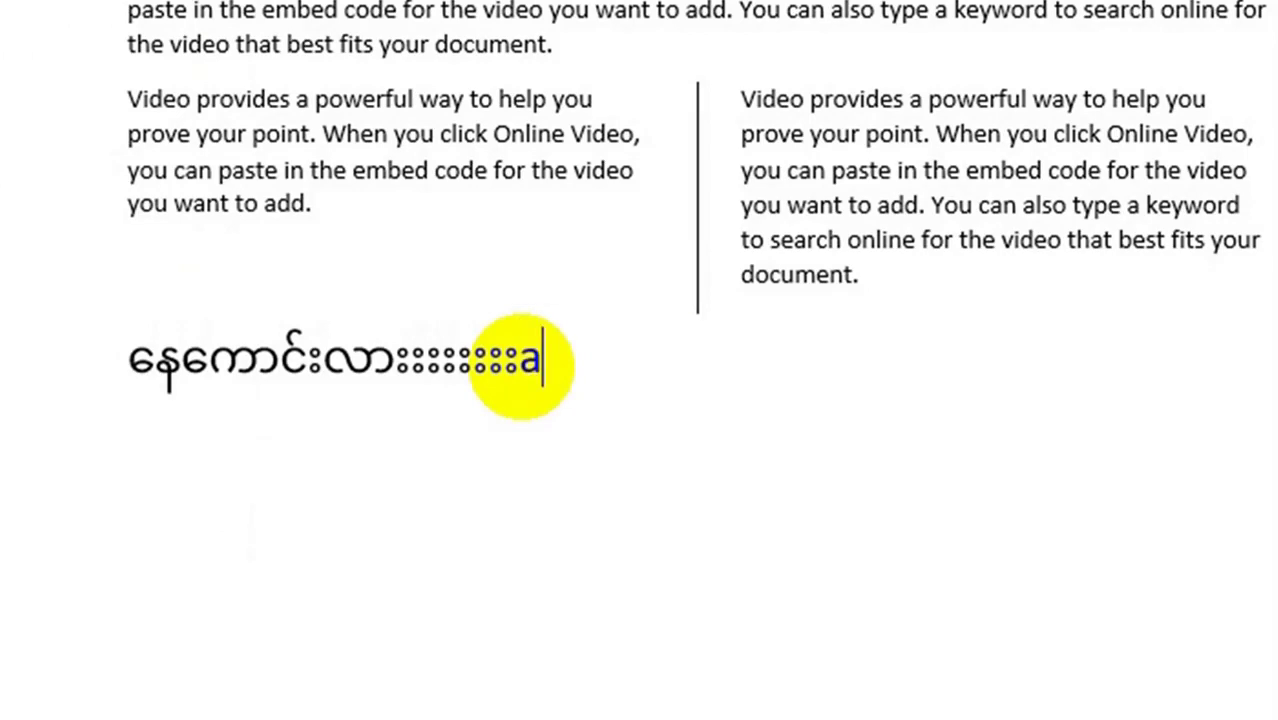
pyautogui.write('rrow')
pyautogui.press('BackSpace')
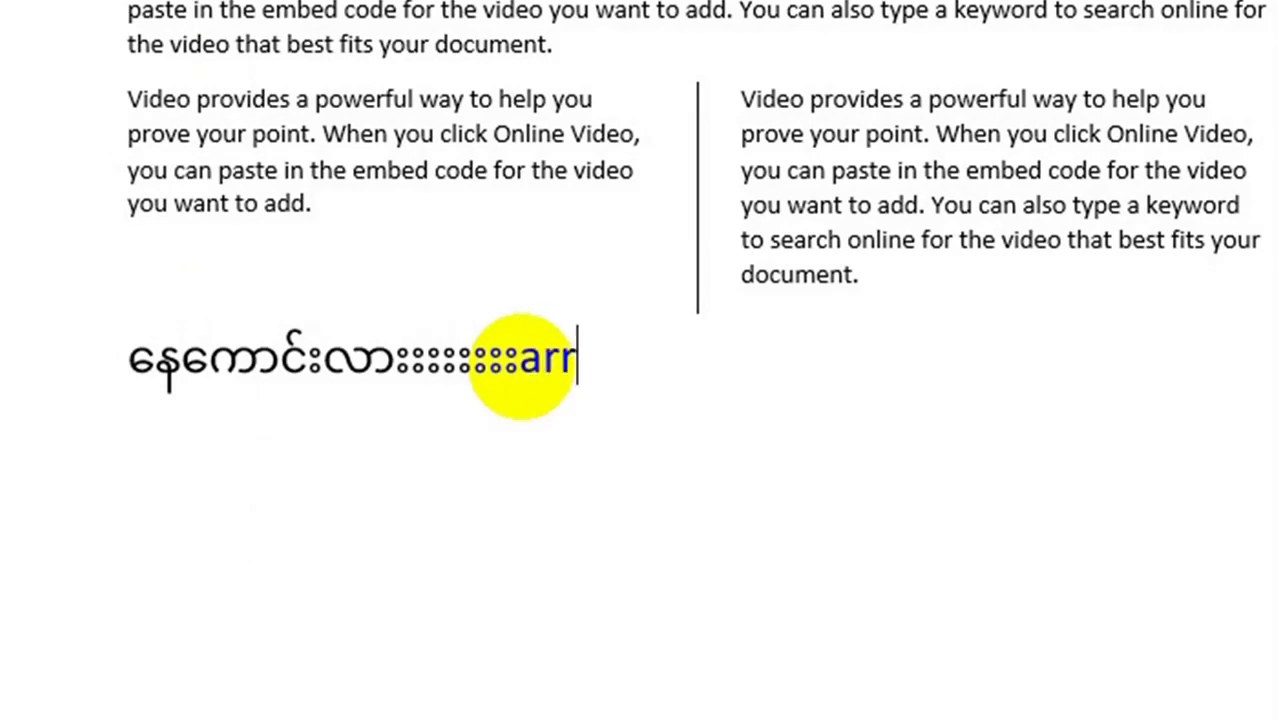
pyautogui.write('ow')
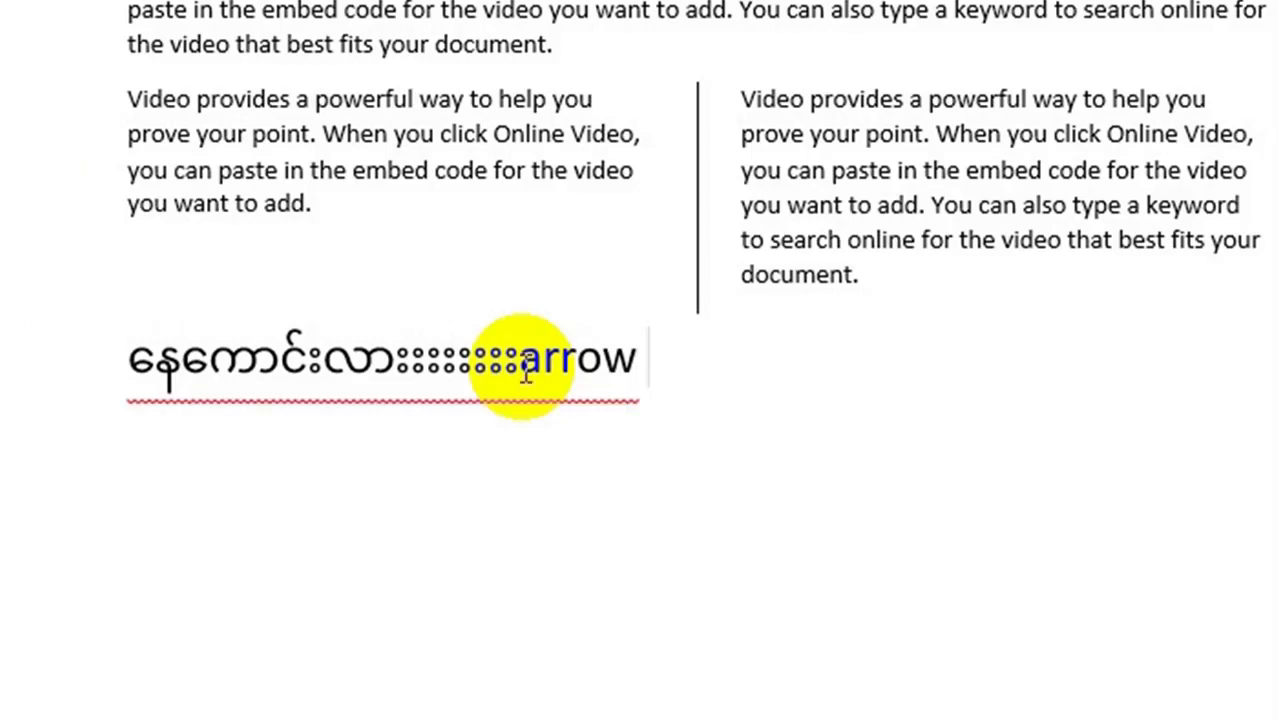
pyautogui.write(' နေ')
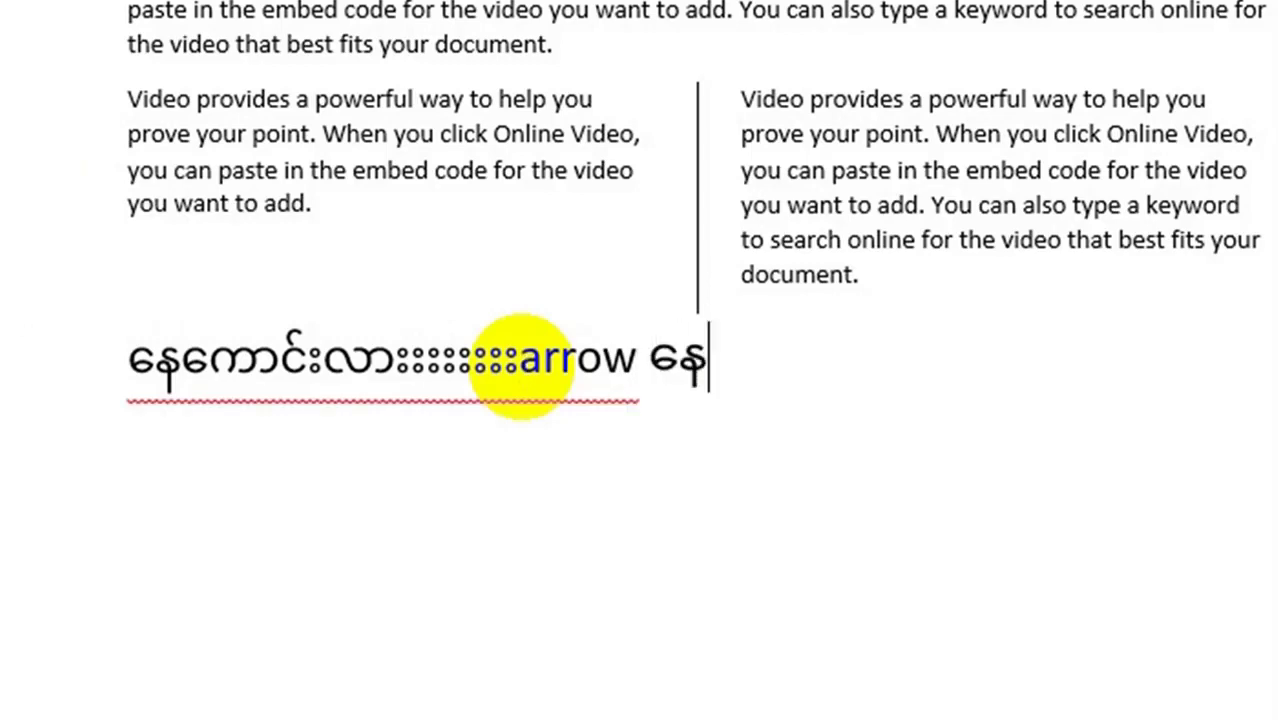
pyautogui.write('ကောင်းလား')
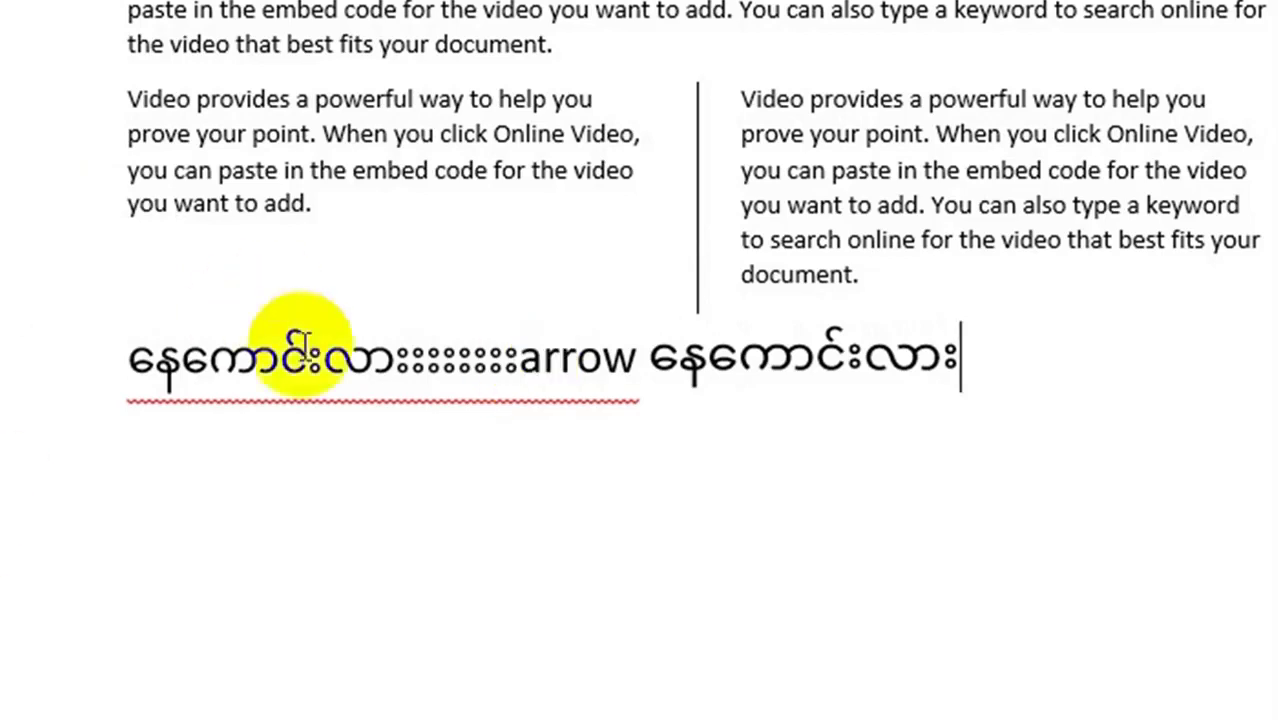
pyautogui.press('Return')
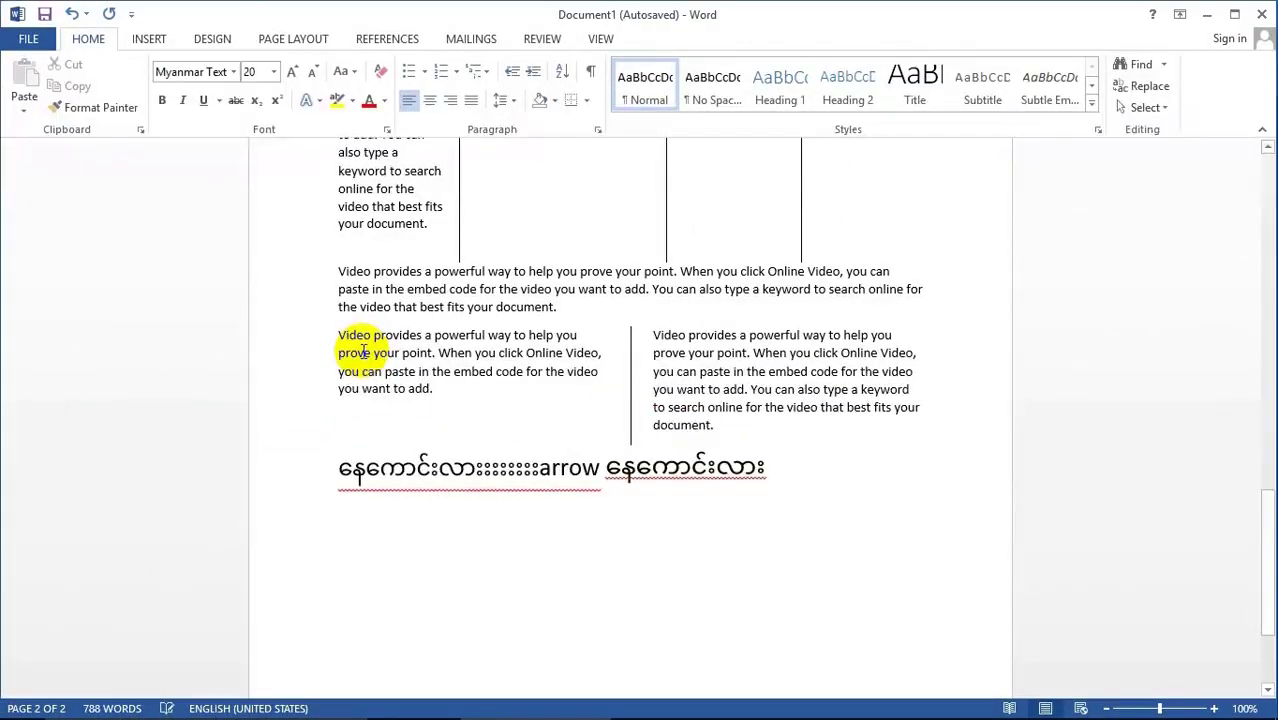
# Step: Type 'arrow' in Tw Cen MT Condensed Extra Bold, then 'ap' in JetLink BoldMauKai
pyautogui.click(236, 73)
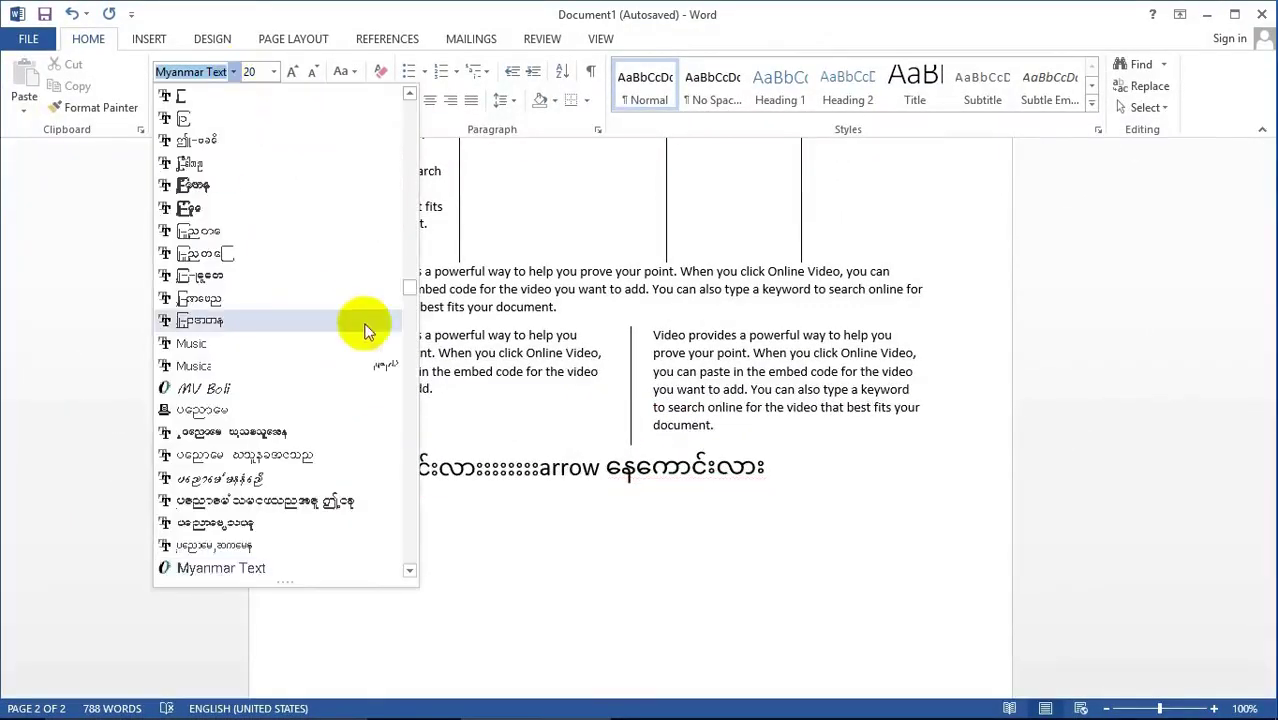
pyautogui.moveTo(410, 288); pyautogui.dragTo(396, 378)
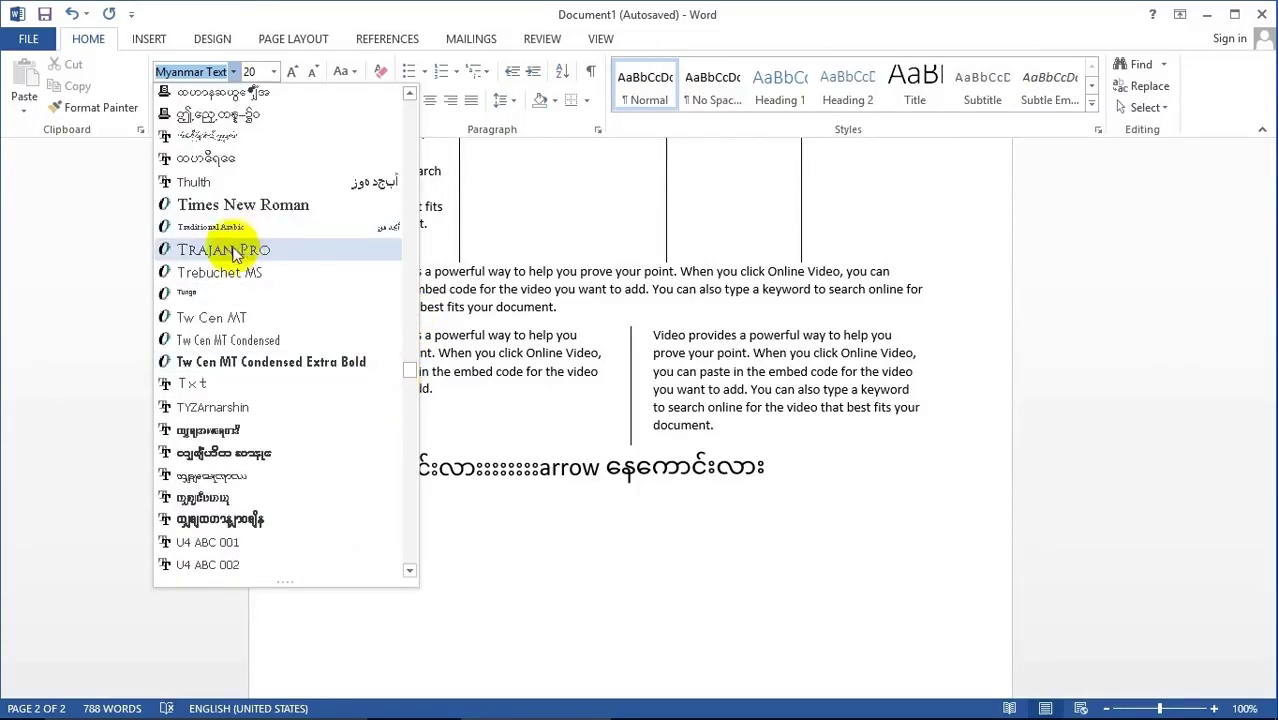
pyautogui.click(260, 363)
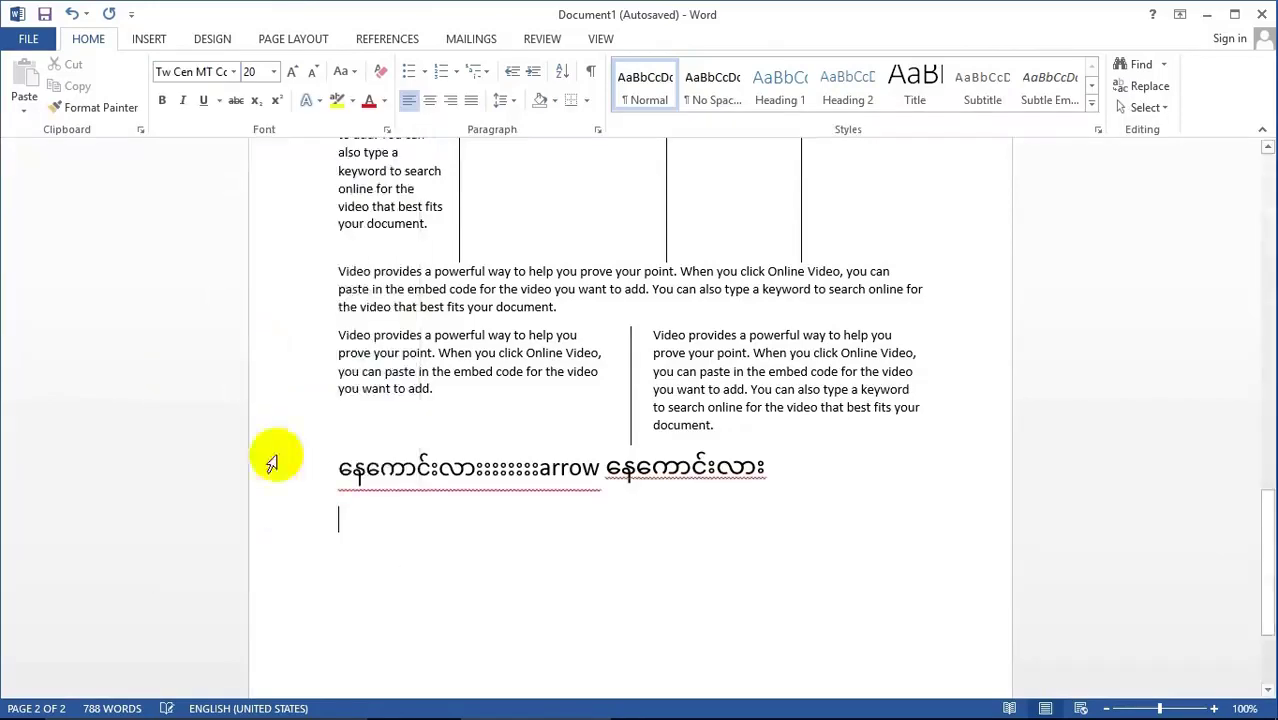
pyautogui.write('arr')
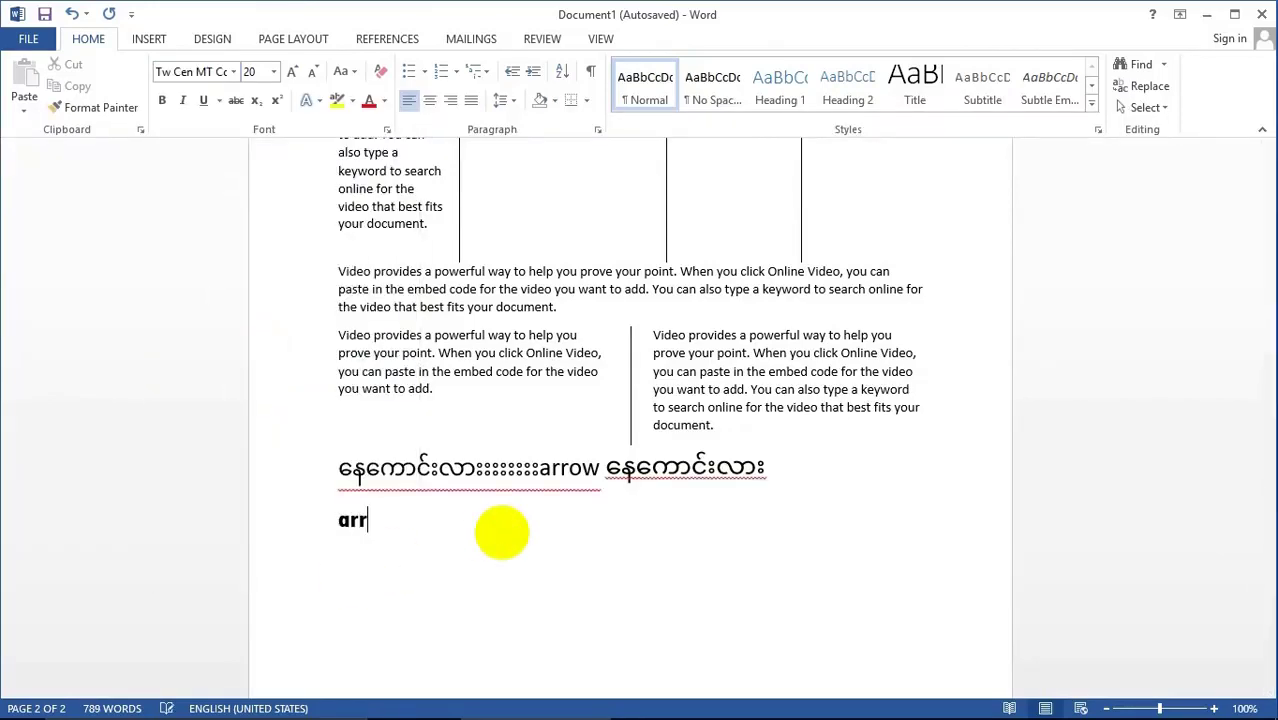
pyautogui.write('Arrow')
pyautogui.click(234, 72)
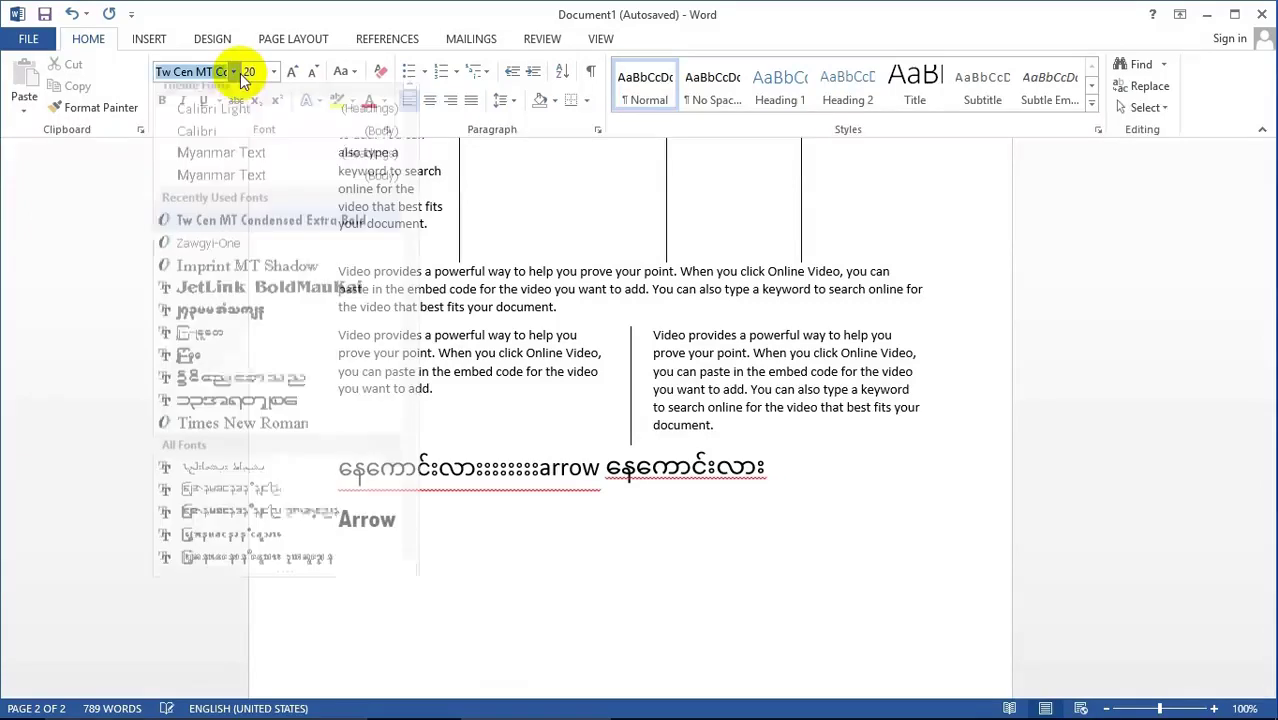
pyautogui.click(230, 301)
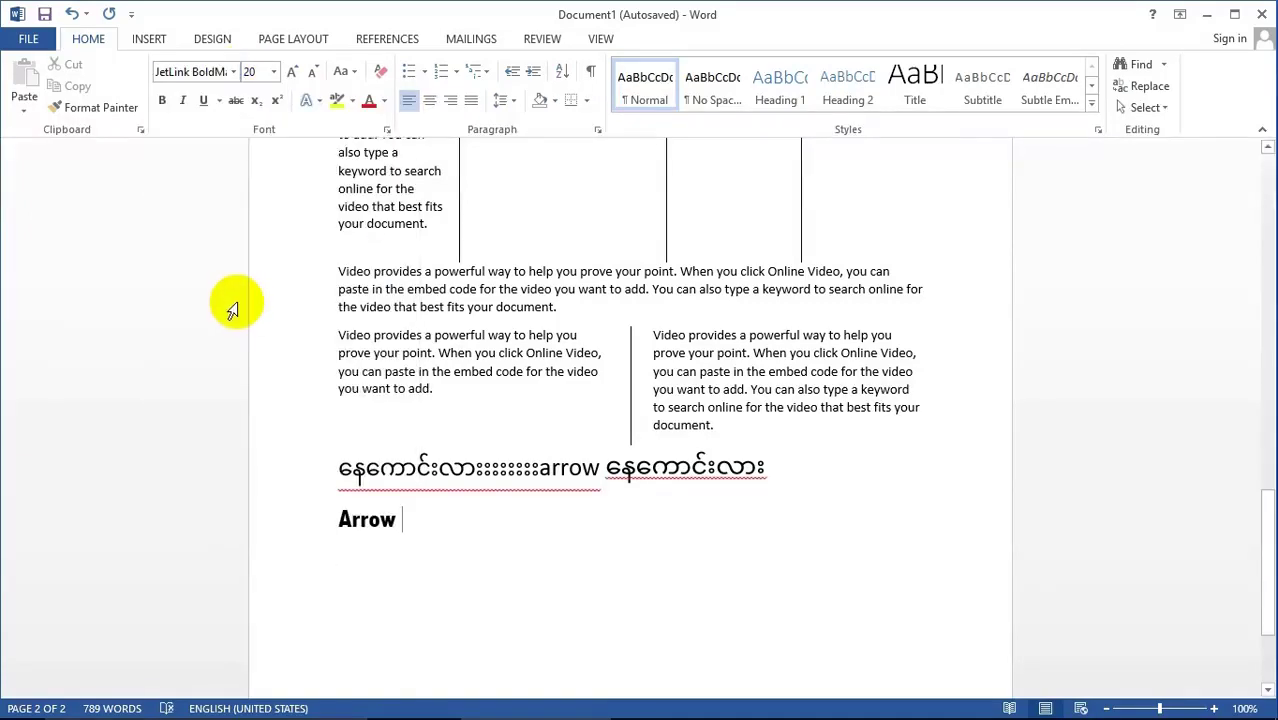
pyautogui.write('apple')
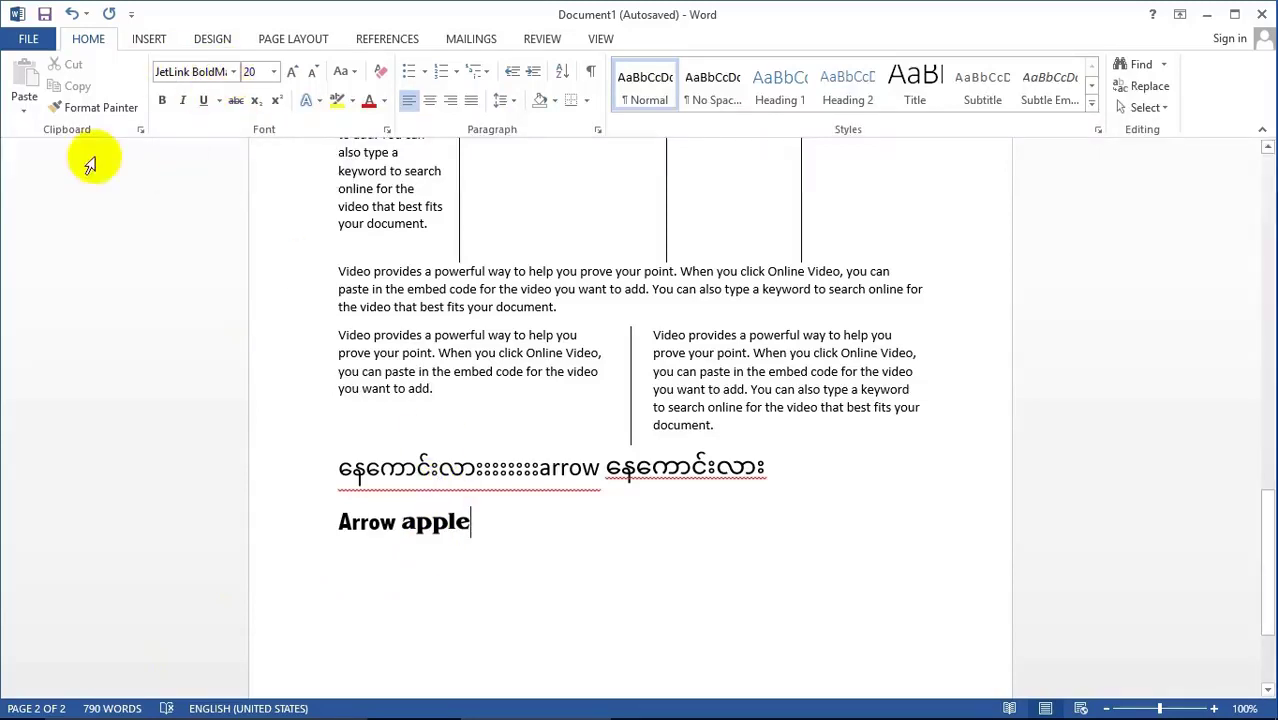
# Step: Start recording Macro1 with the keyboard shortcut Alt+Ctrl+Num 5
pyautogui.click(599, 39)
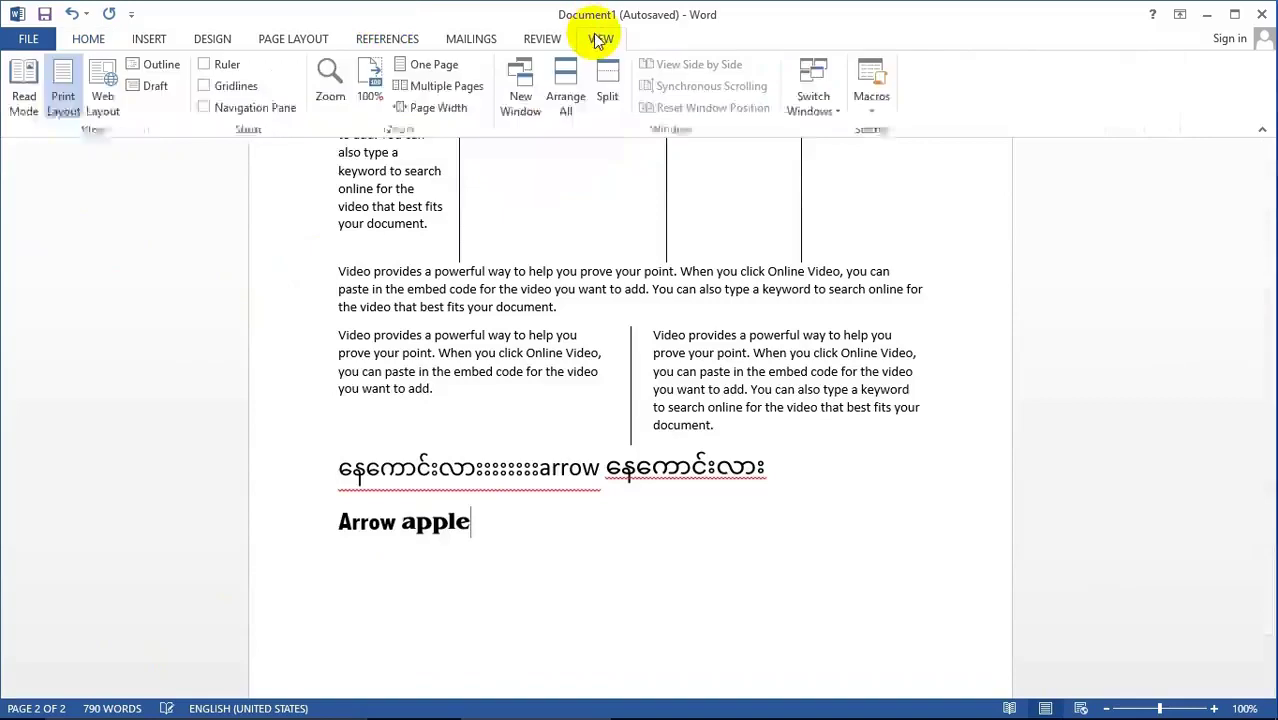
pyautogui.click(876, 104)
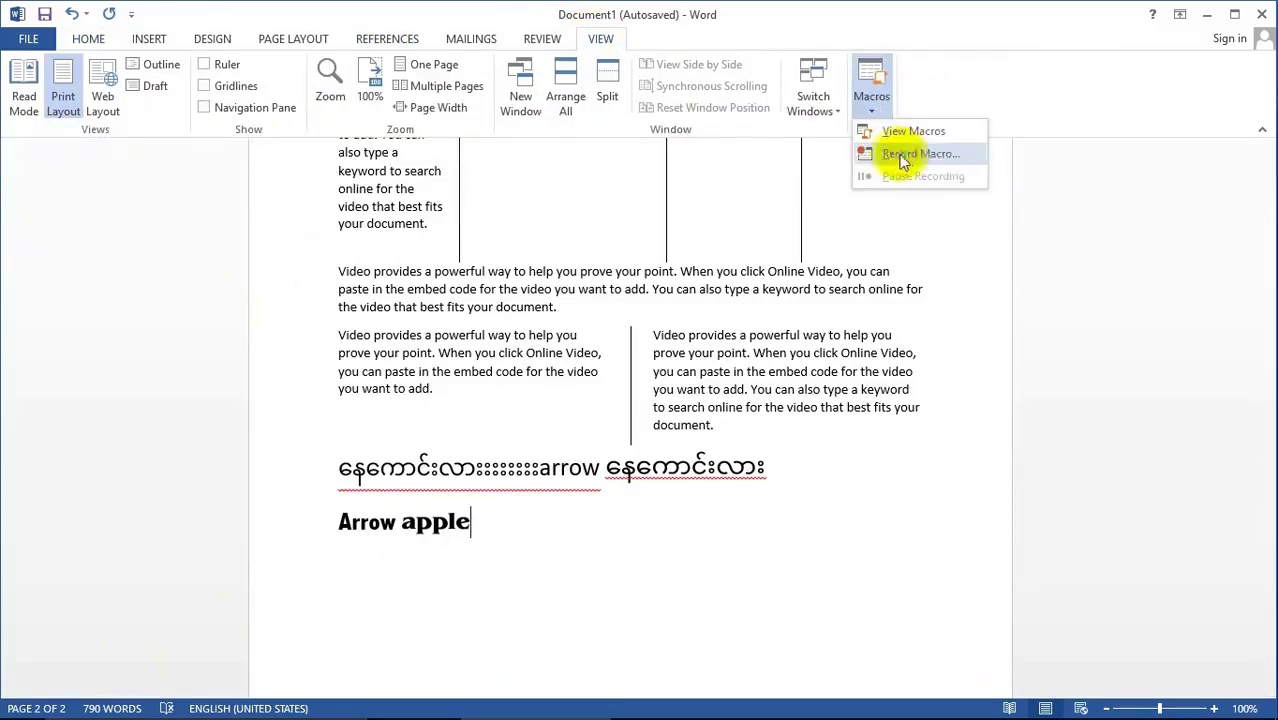
pyautogui.click(896, 155)
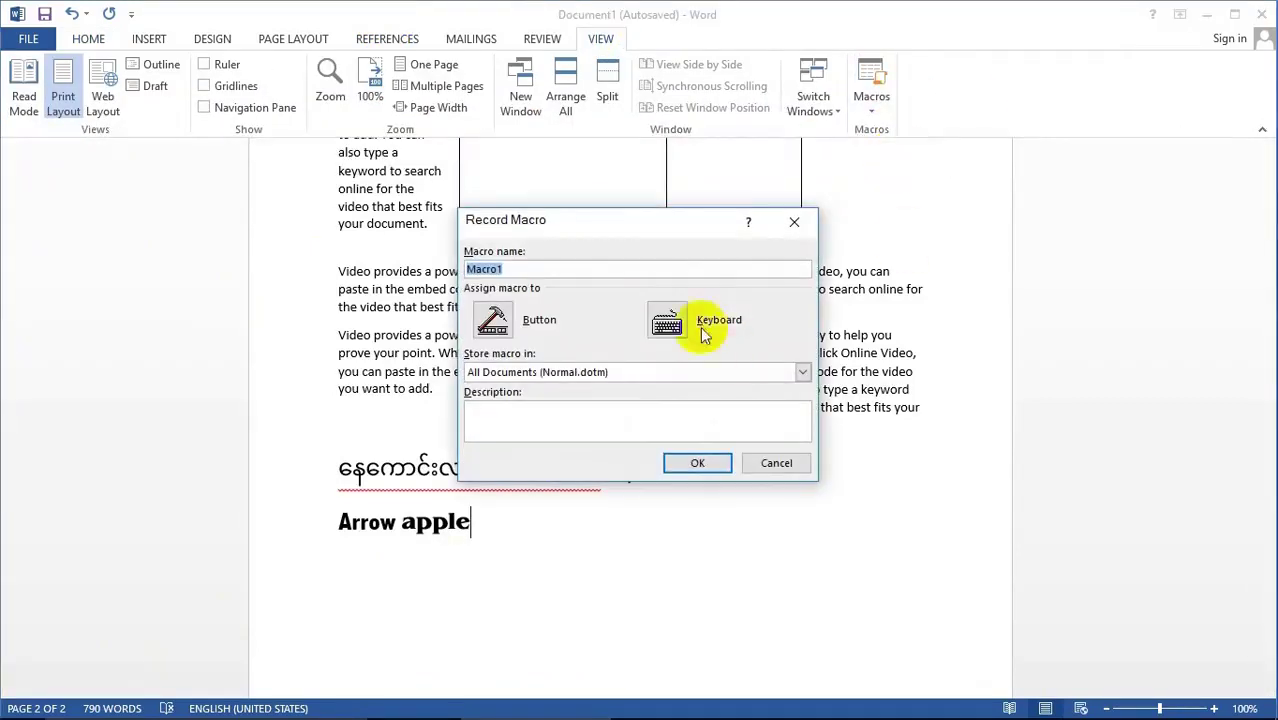
pyautogui.click(670, 322)
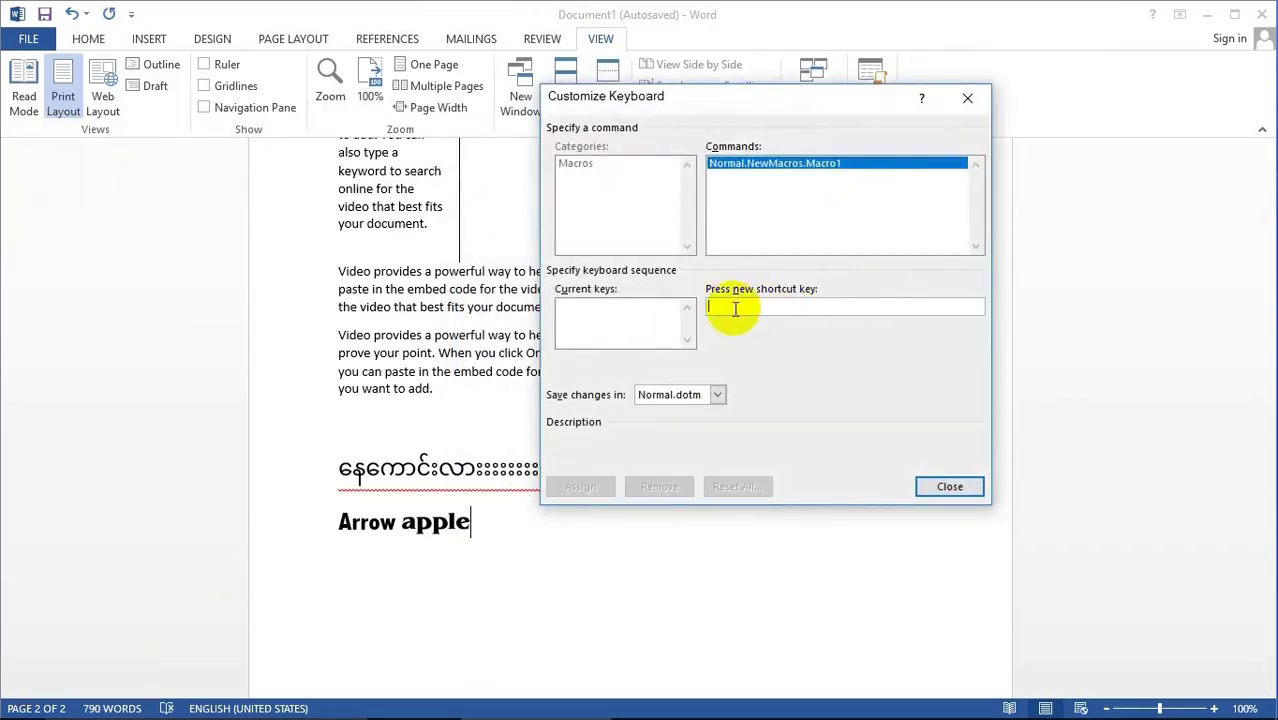
pyautogui.click(735, 309)
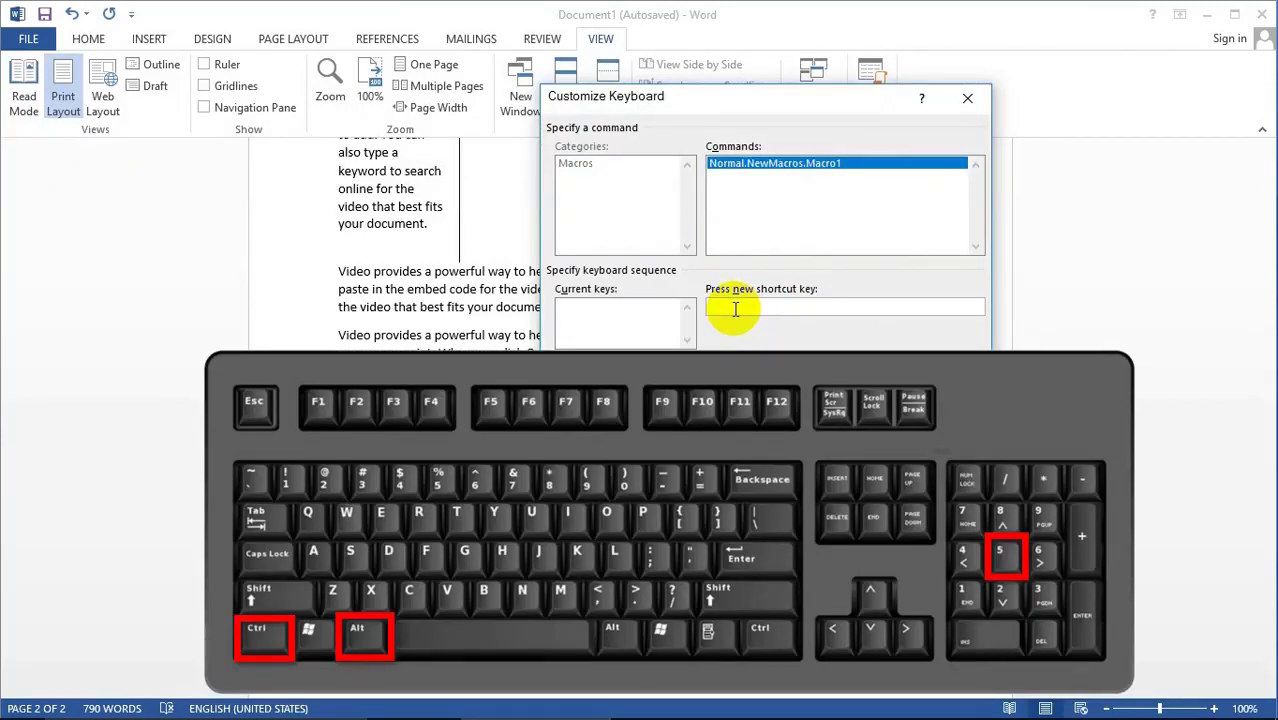
pyautogui.press('ctrl+alt+KP_5')
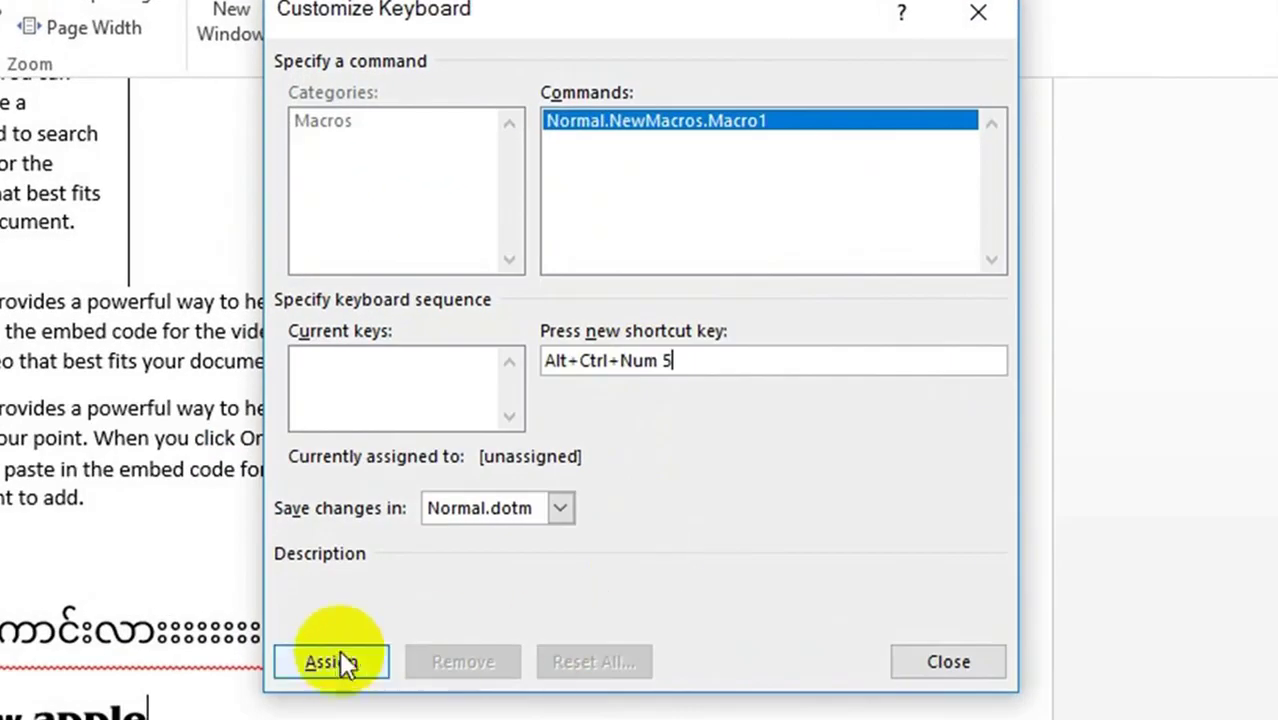
pyautogui.click(426, 598)
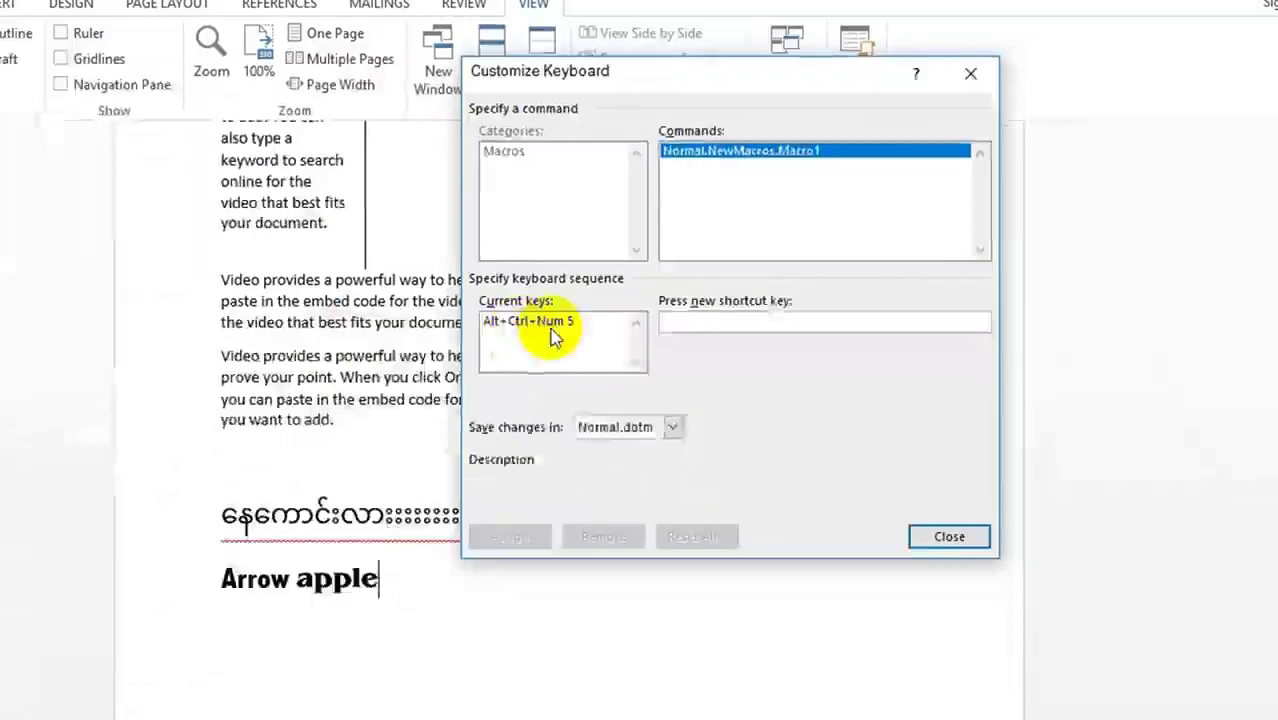
pyautogui.click(942, 486)
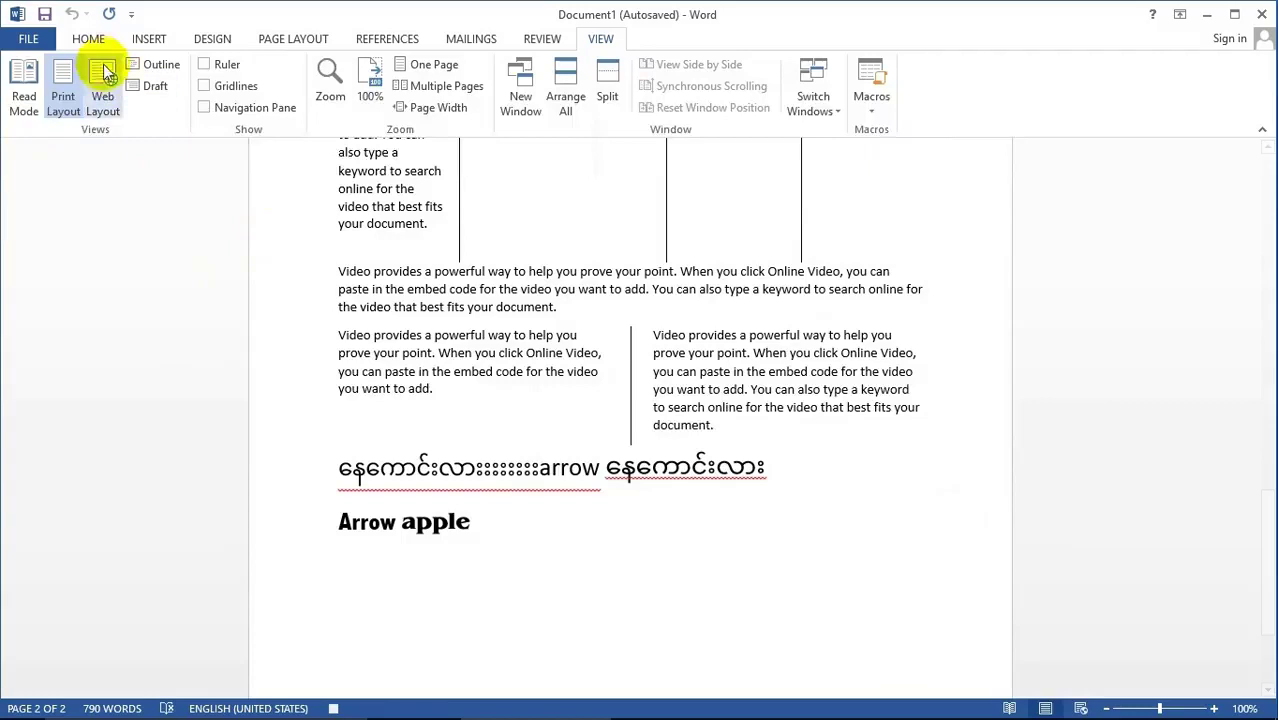
# Step: Set the font to Times New Roman at size 18
pyautogui.click(90, 37)
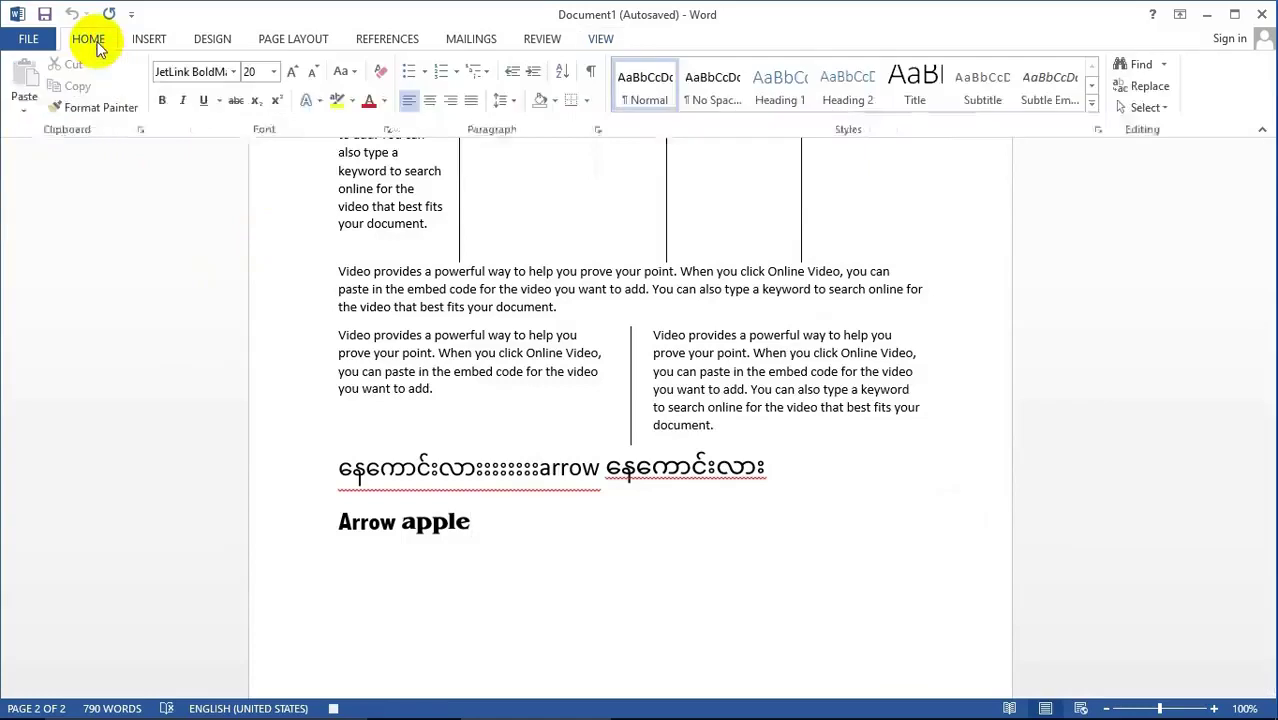
pyautogui.click(235, 72)
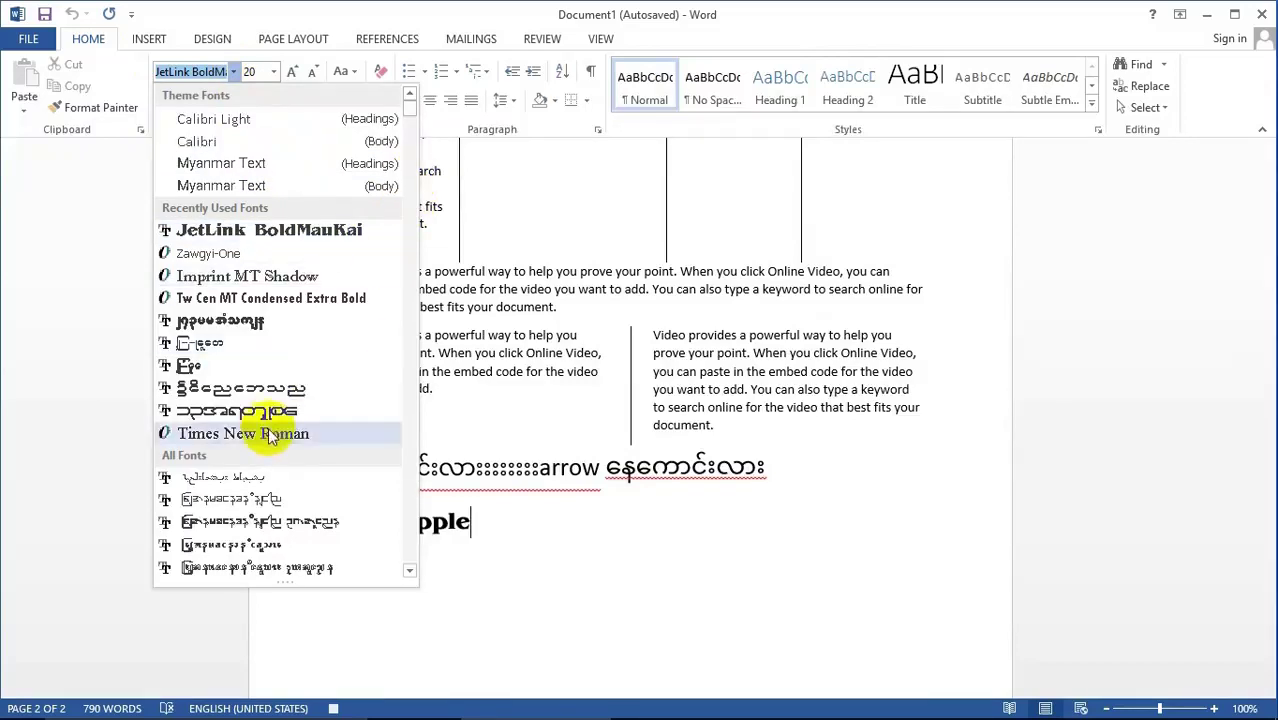
pyautogui.click(268, 432)
pyautogui.click(273, 72)
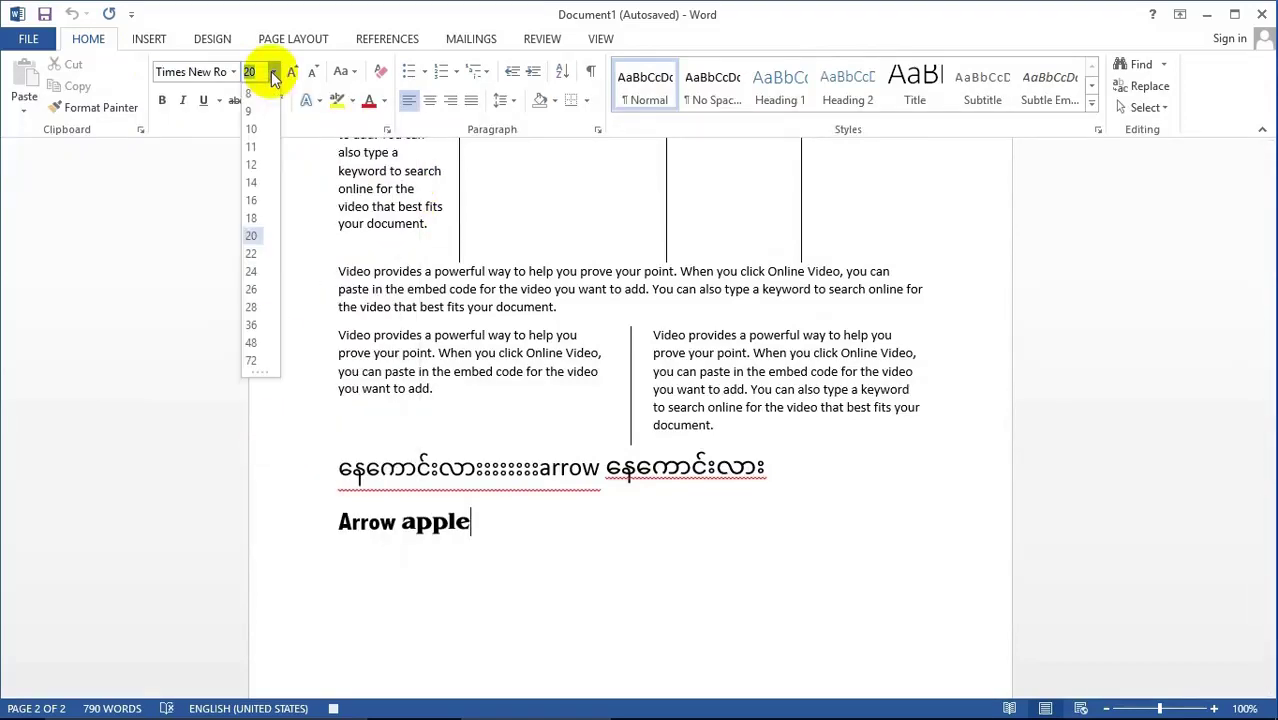
pyautogui.click(252, 218)
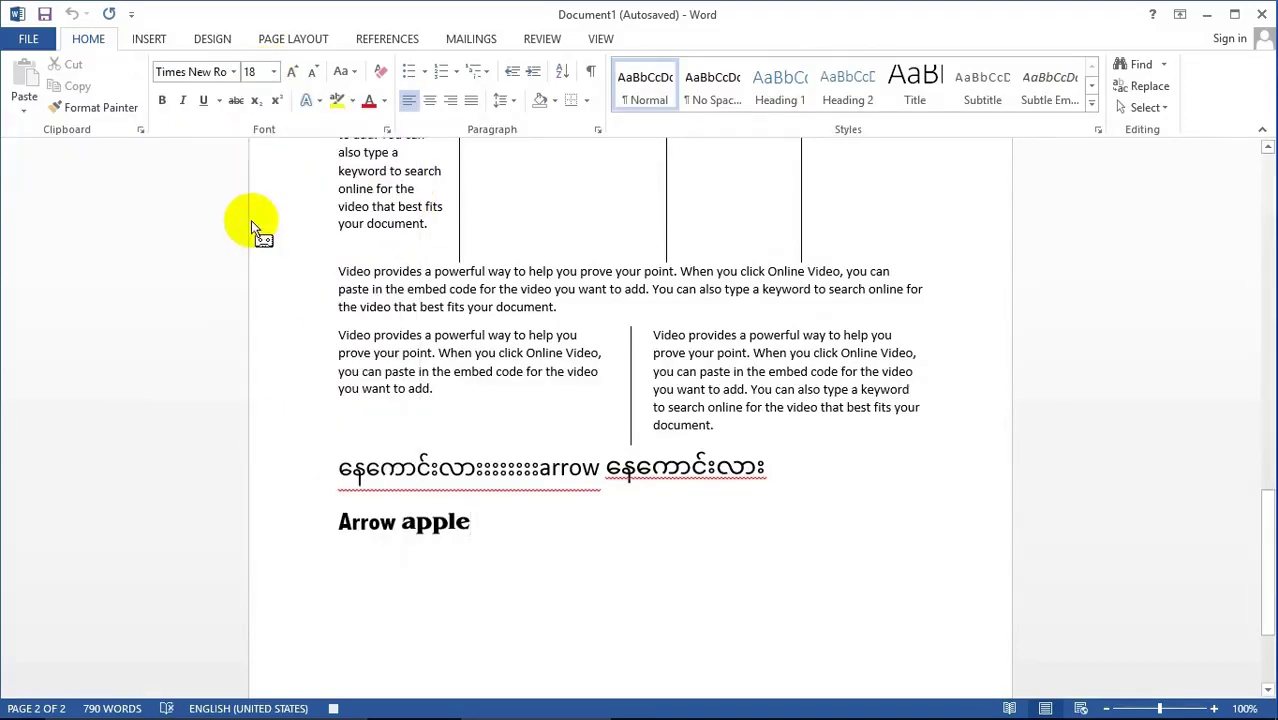
# Step: Stop recording Macro1
pyautogui.click(598, 36)
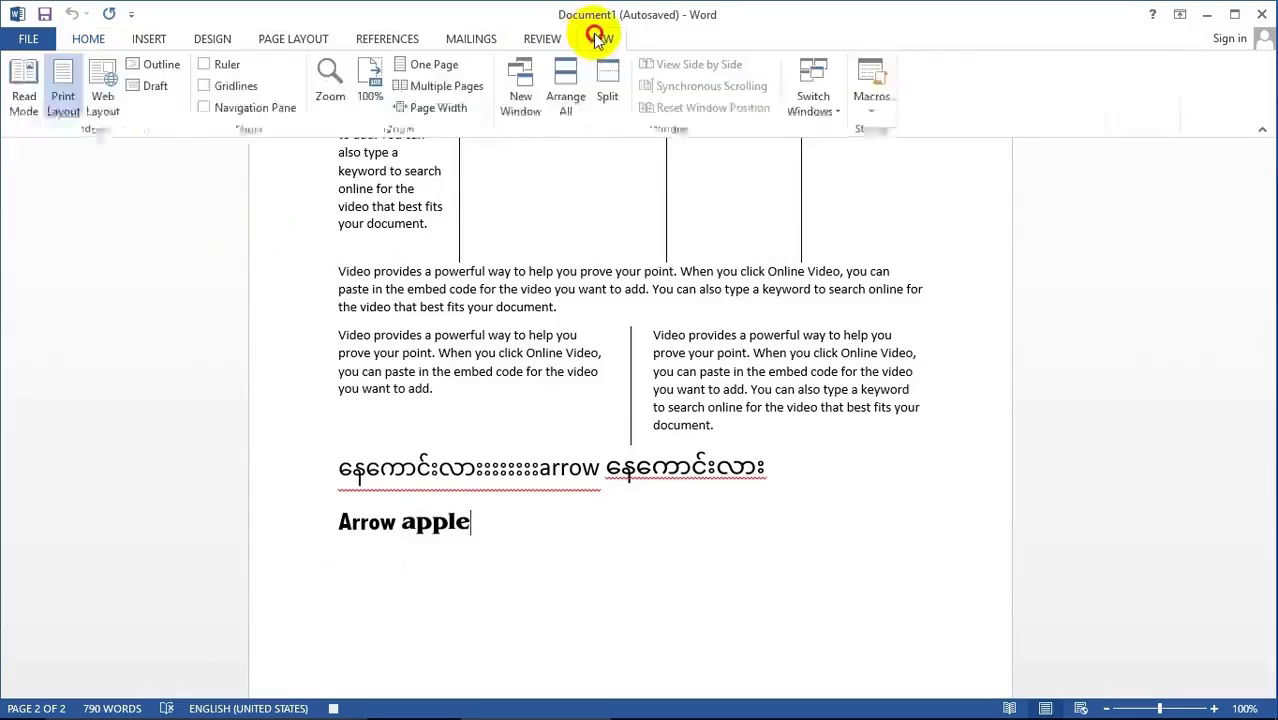
pyautogui.click(881, 110)
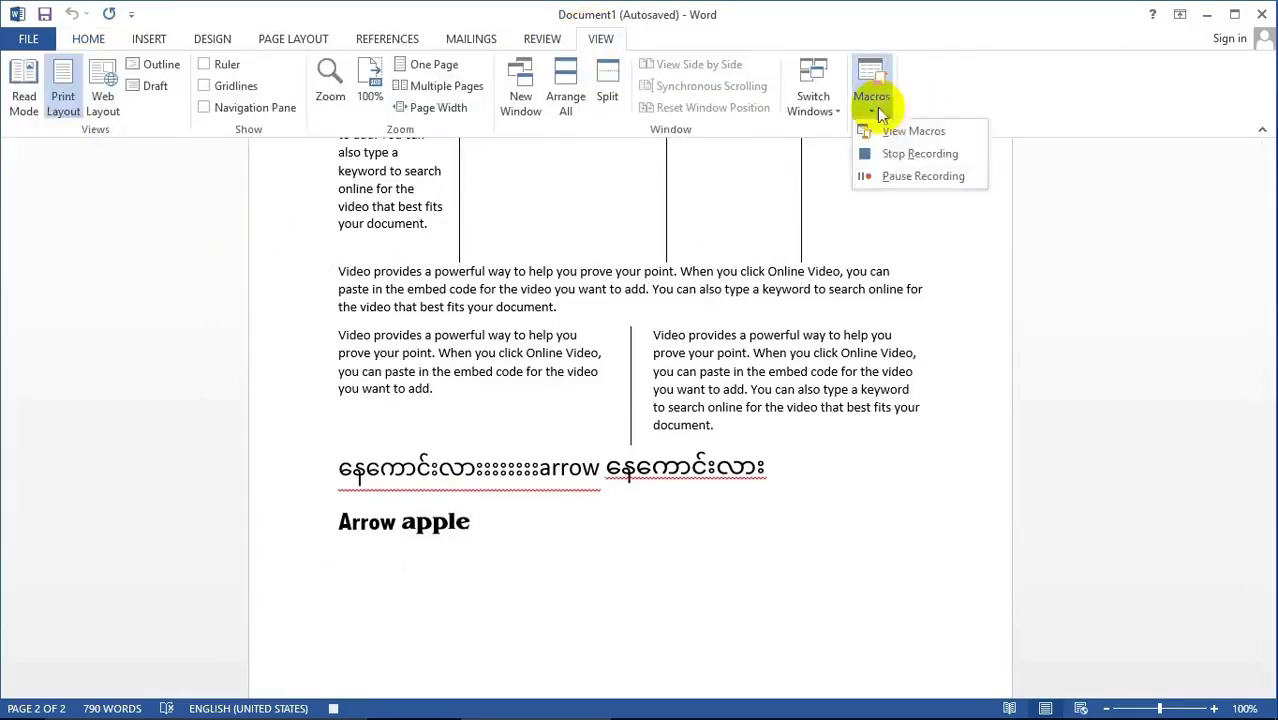
pyautogui.click(895, 155)
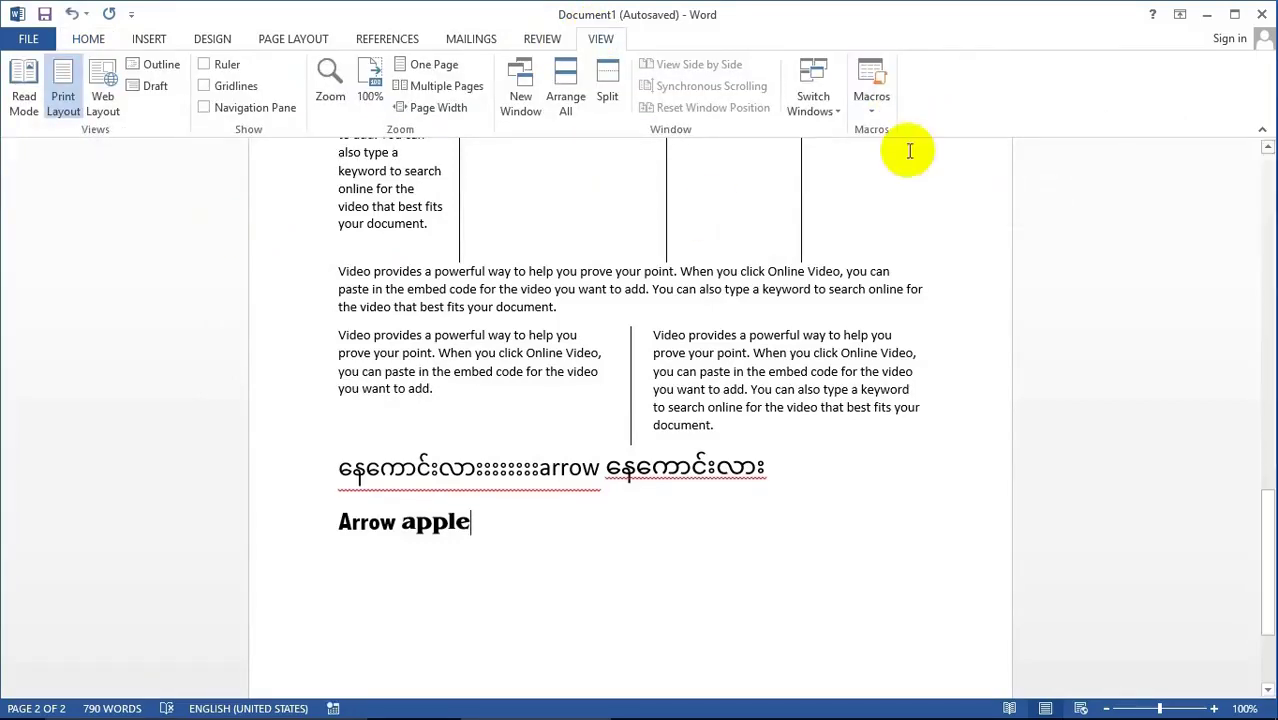
# Step: Start recording Macro2 with the keyboard shortcut Alt+Ctrl+Num 6
pyautogui.click(871, 108)
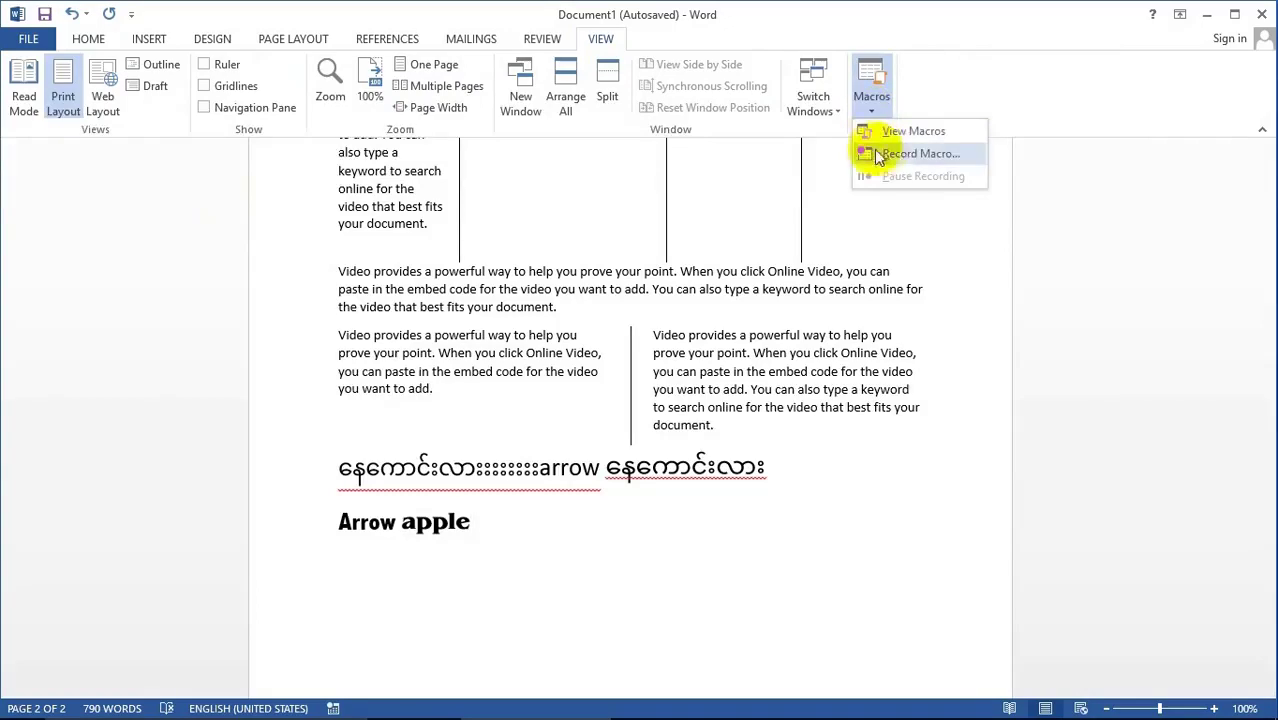
pyautogui.click(884, 157)
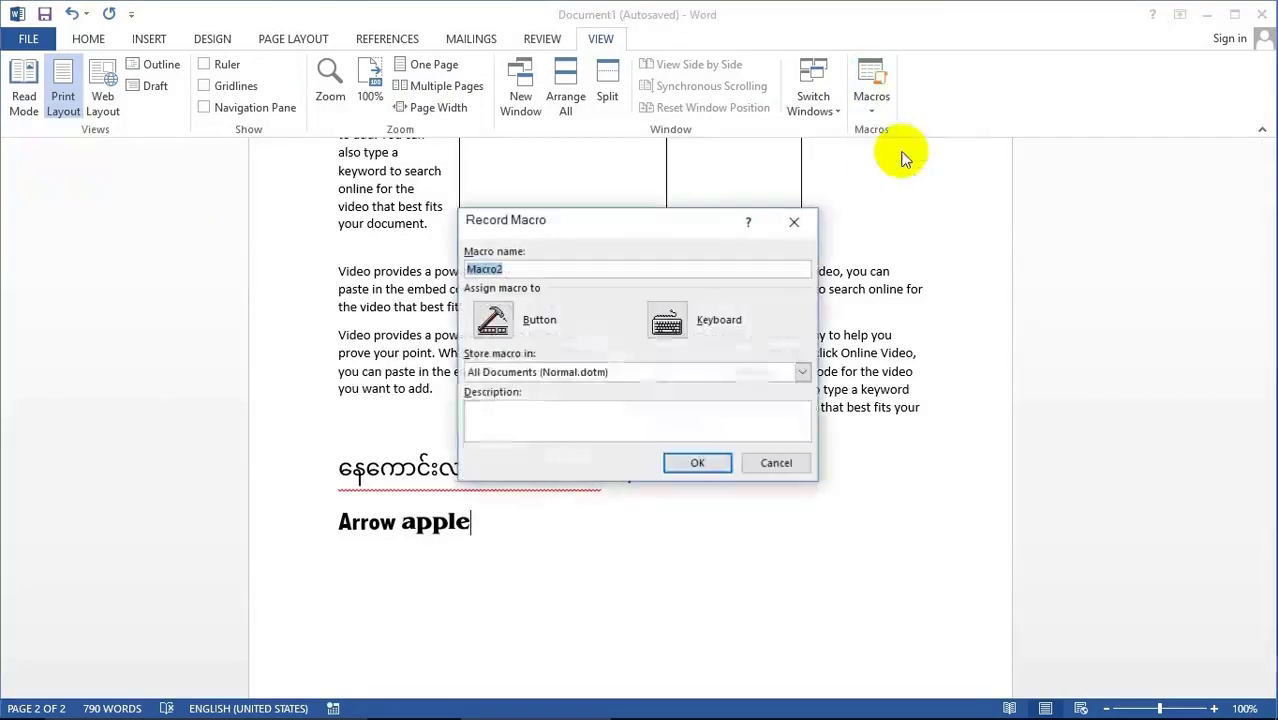
pyautogui.click(667, 320)
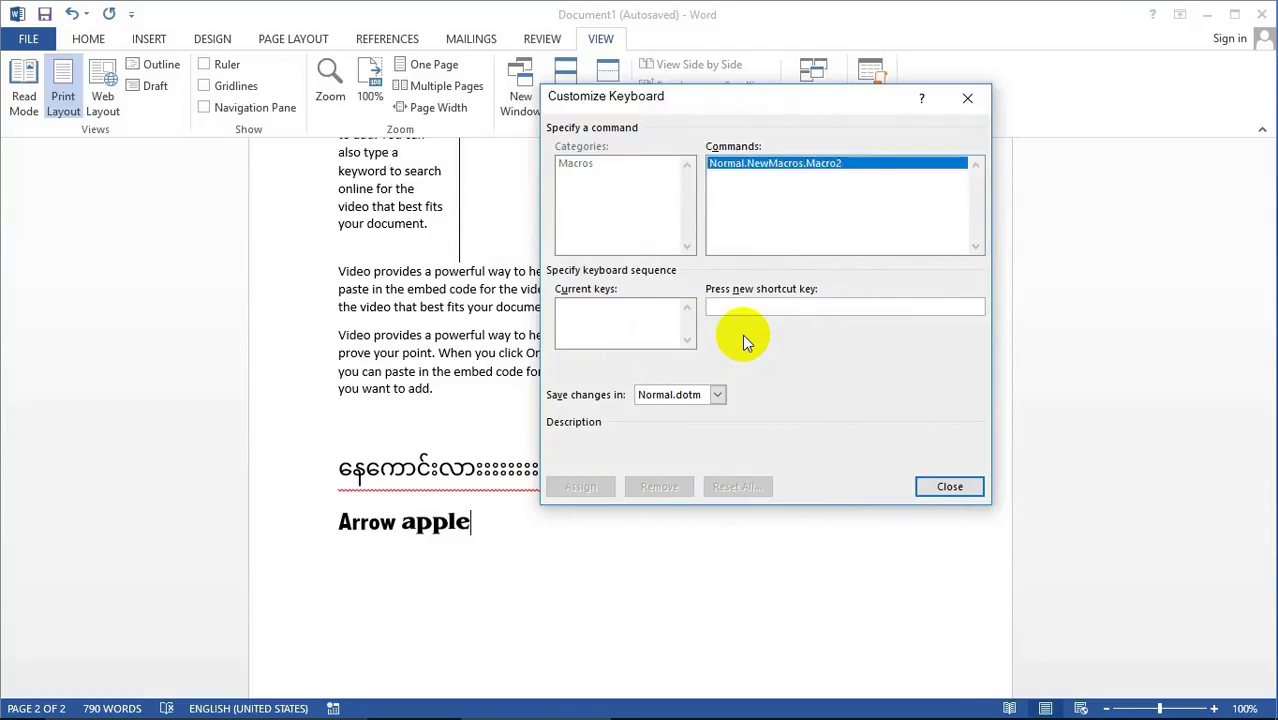
pyautogui.press('ctrl+alt+KP_6')
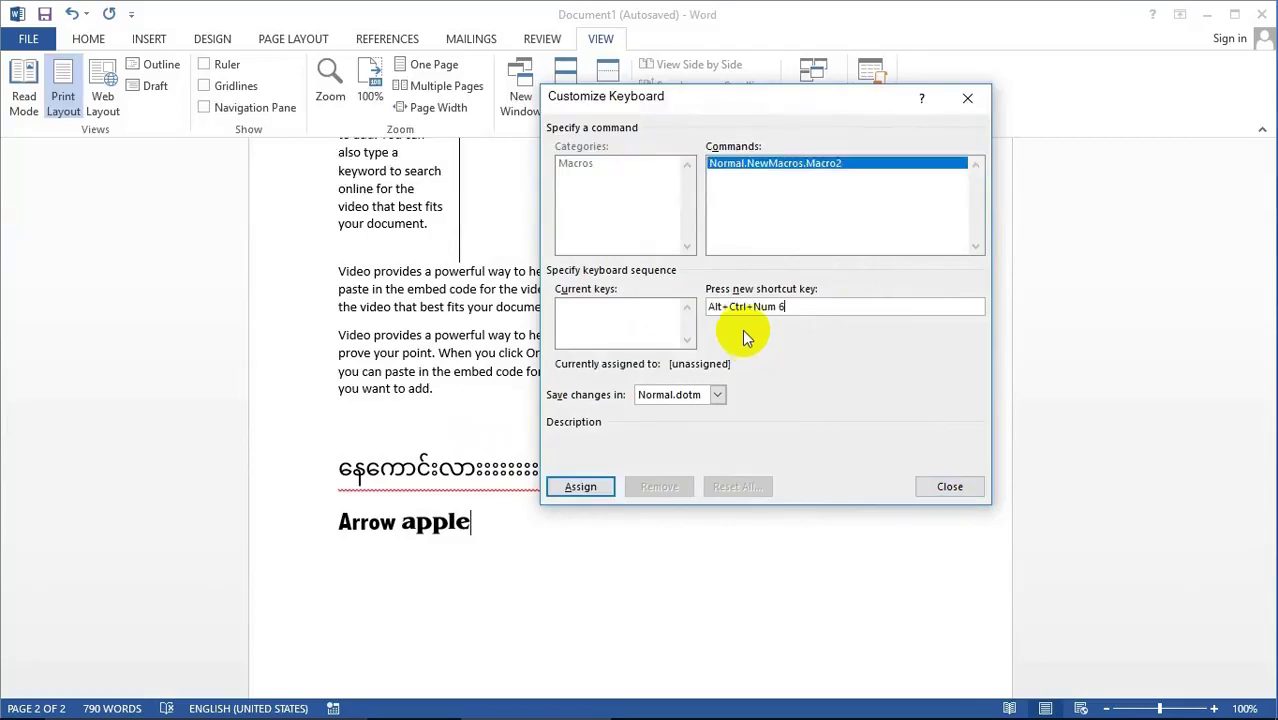
pyautogui.click(577, 486)
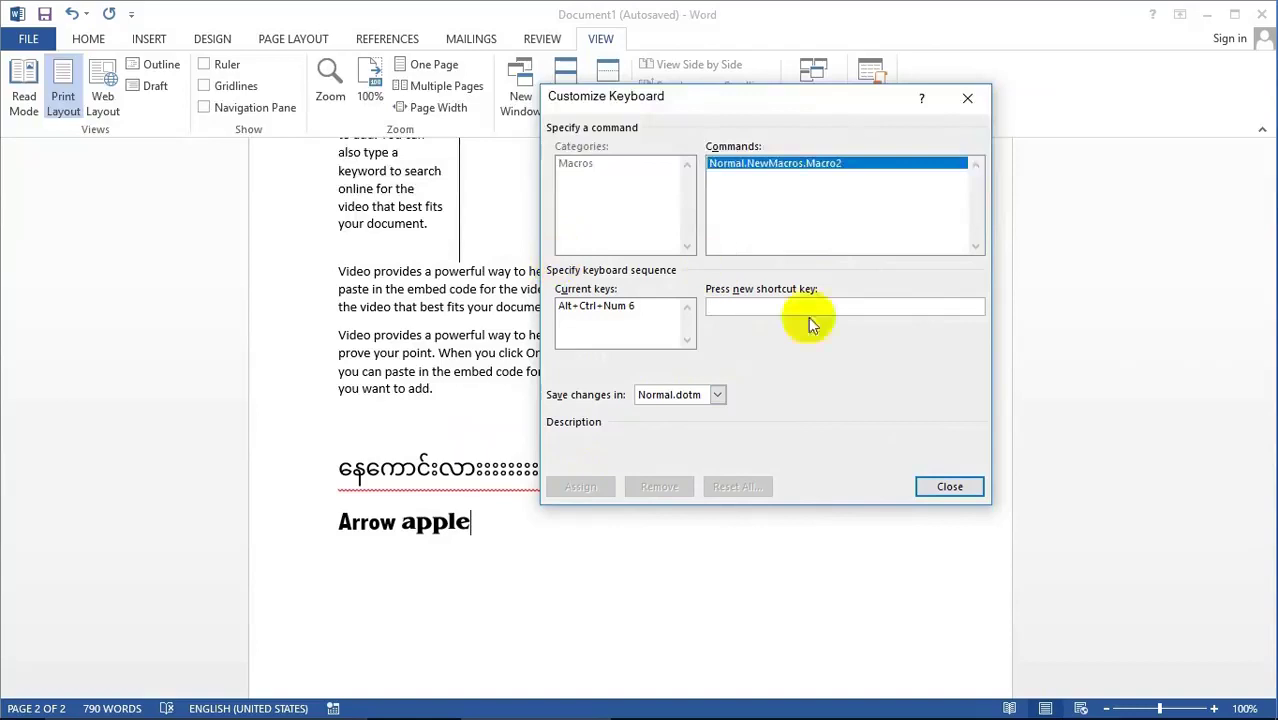
pyautogui.click(950, 487)
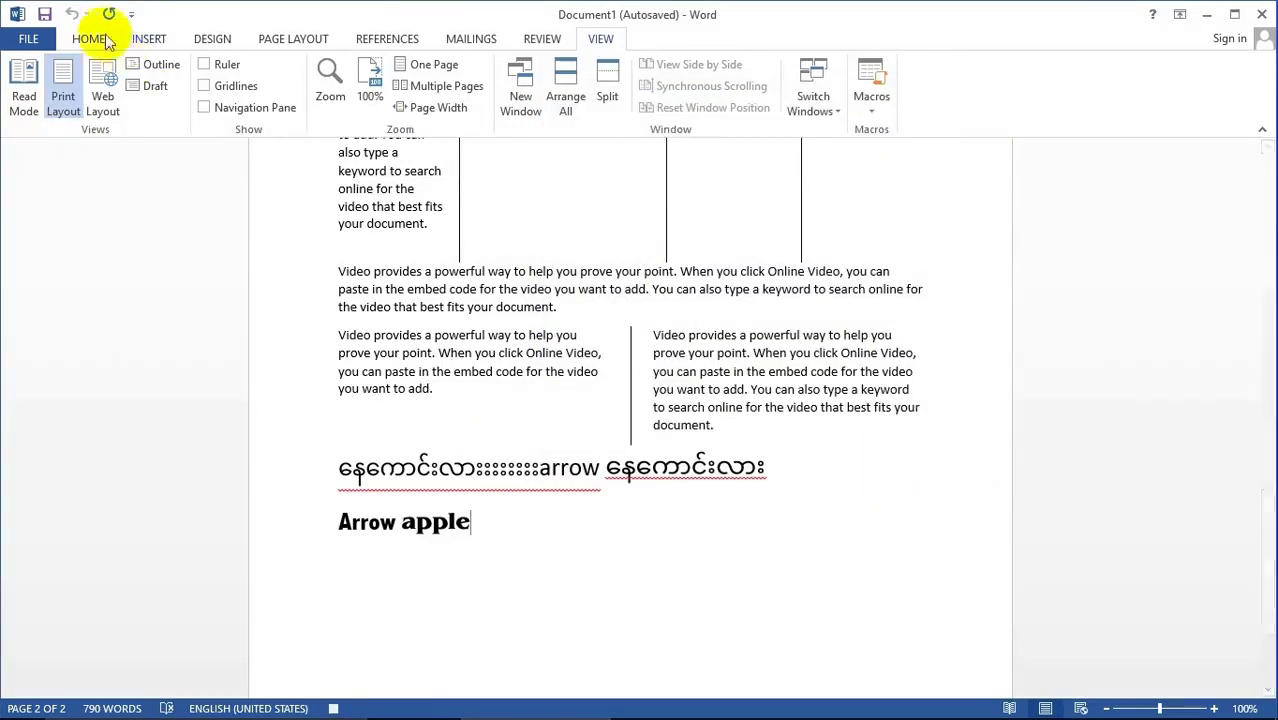
# Step: Switch the font to JetLink BoldMauKai
pyautogui.click(88, 39)
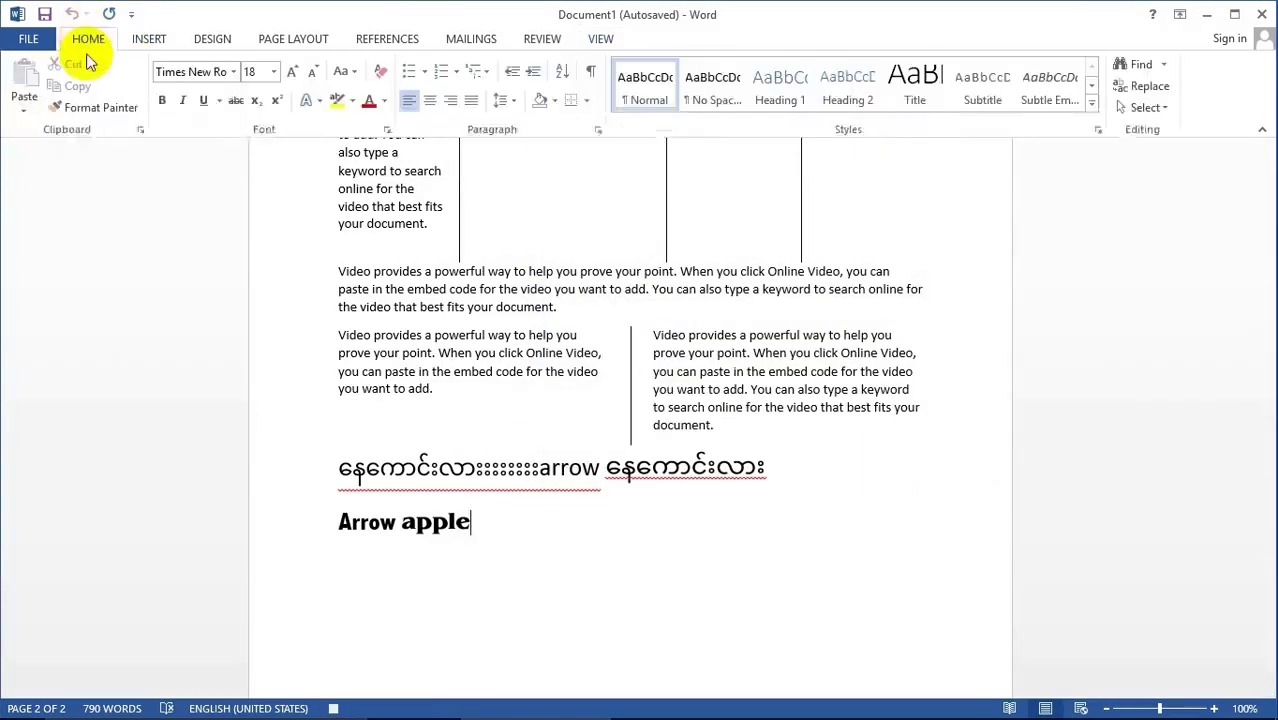
pyautogui.click(234, 74)
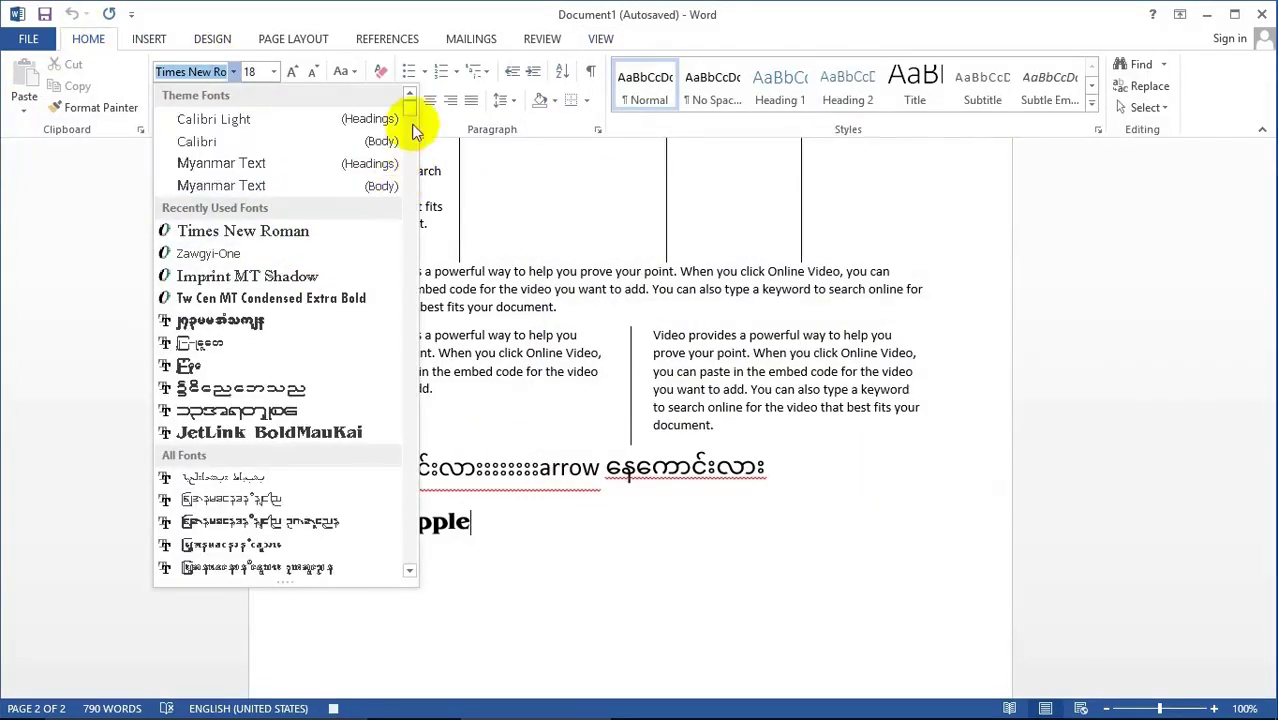
pyautogui.moveTo(408, 105)
pyautogui.mouseDown()
pyautogui.moveTo(408, 120)
pyautogui.moveTo(408, 100)
pyautogui.mouseUp()
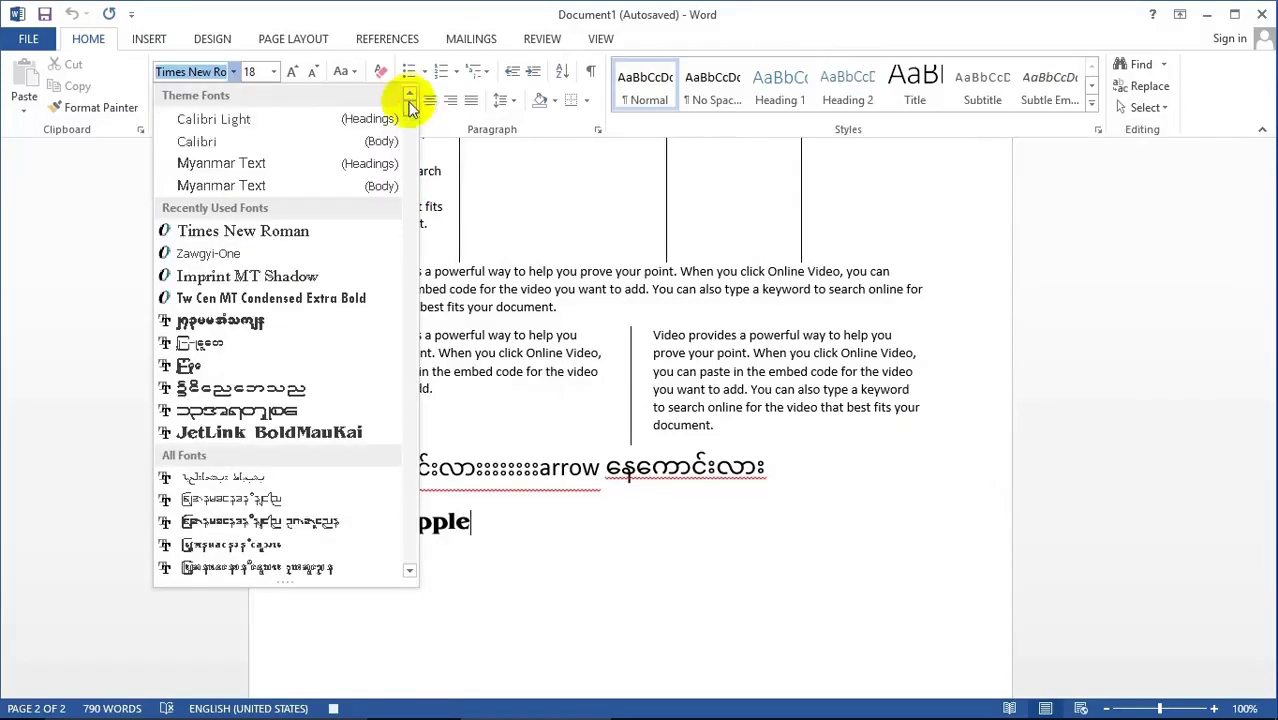
pyautogui.click(241, 434)
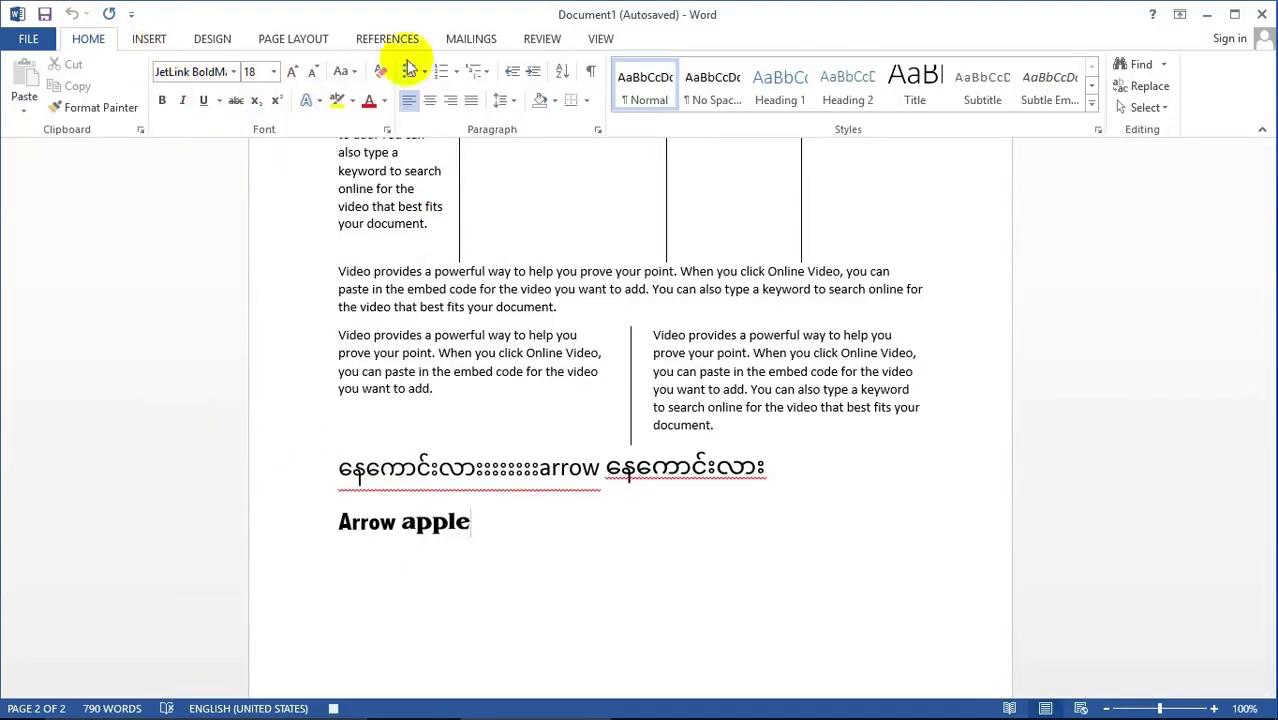
# Step: Stop recording Macro2
pyautogui.click(599, 38)
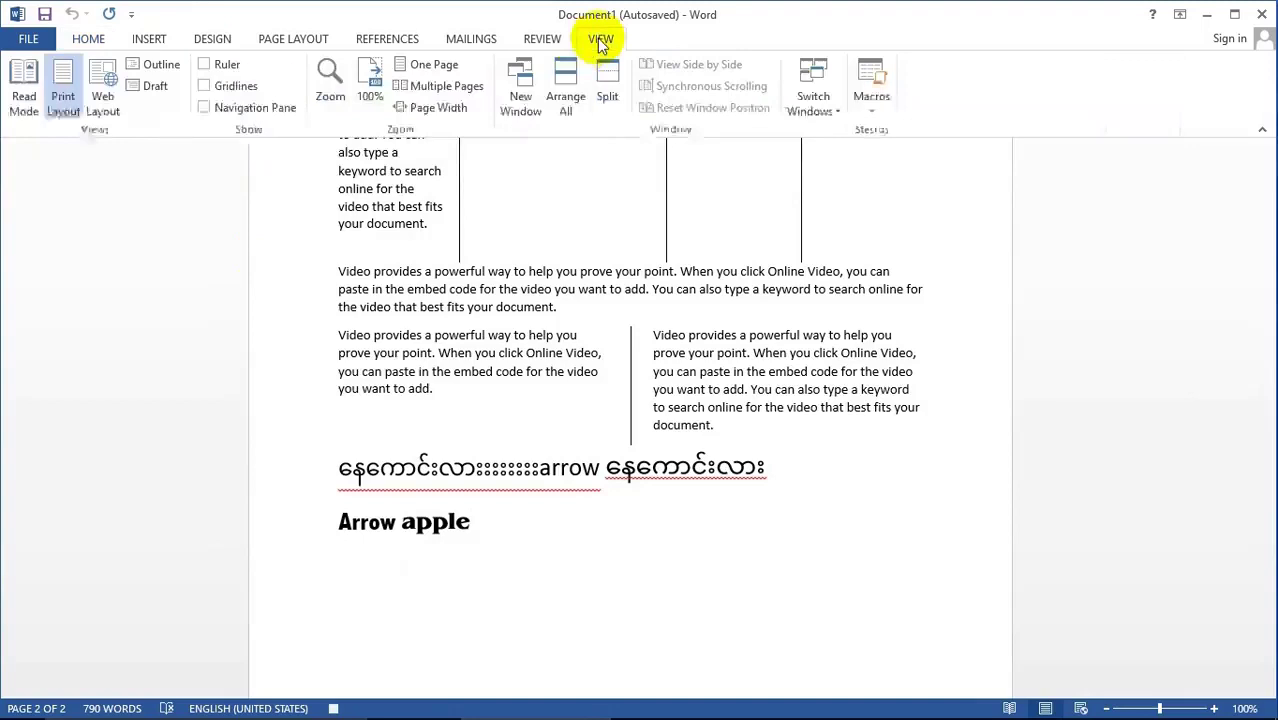
pyautogui.click(870, 118)
pyautogui.click(896, 156)
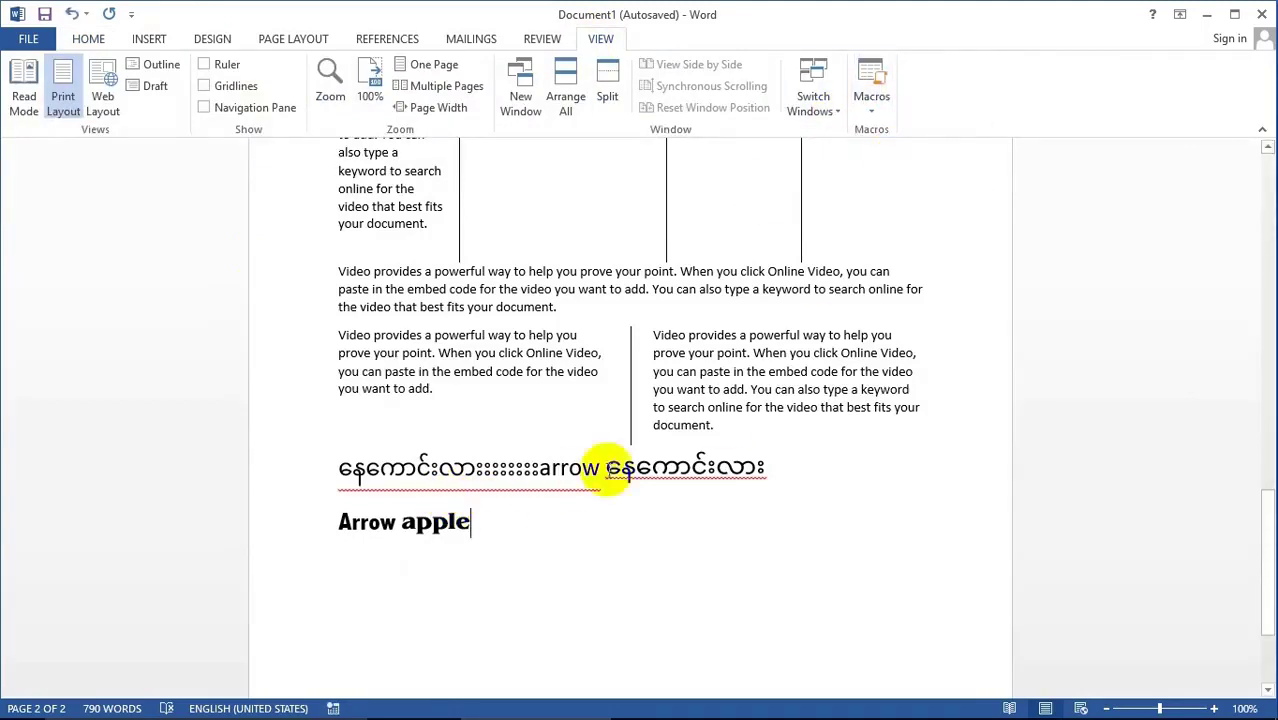
# Step: Start recording Macro3 with the keyboard shortcut Alt+Ctrl+Num 7
pyautogui.click(871, 110)
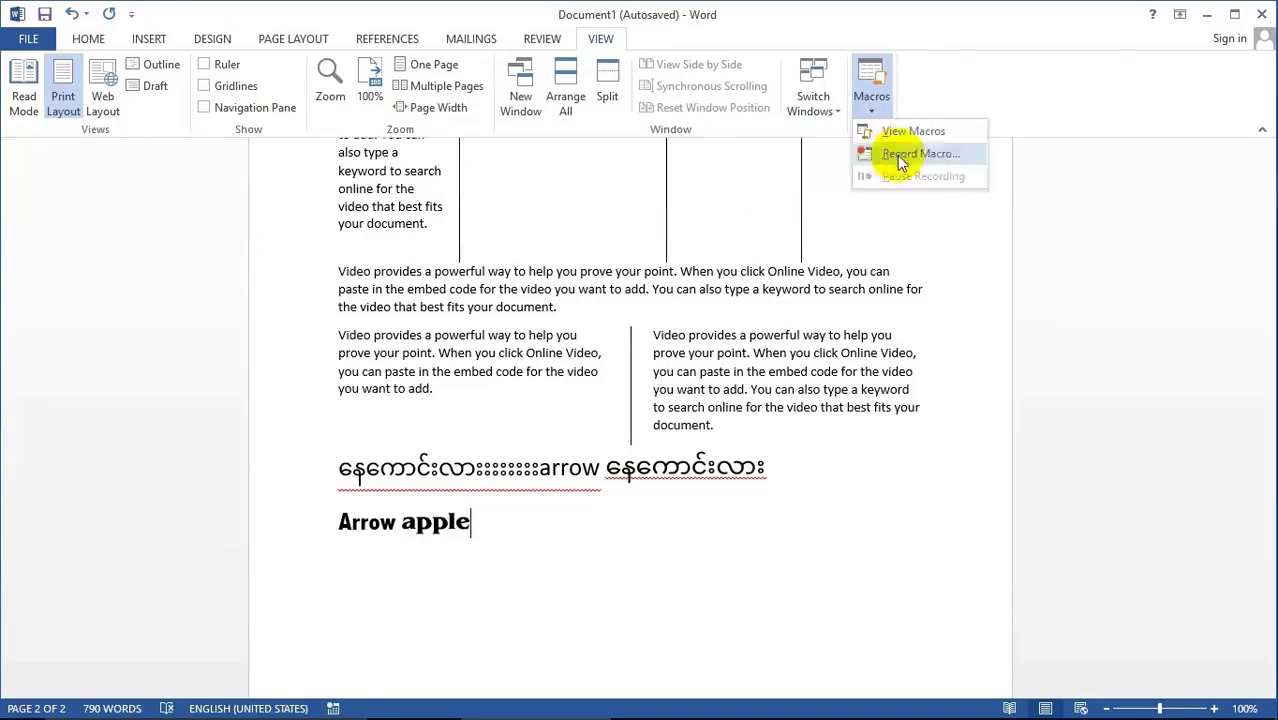
pyautogui.click(900, 155)
pyautogui.click(665, 318)
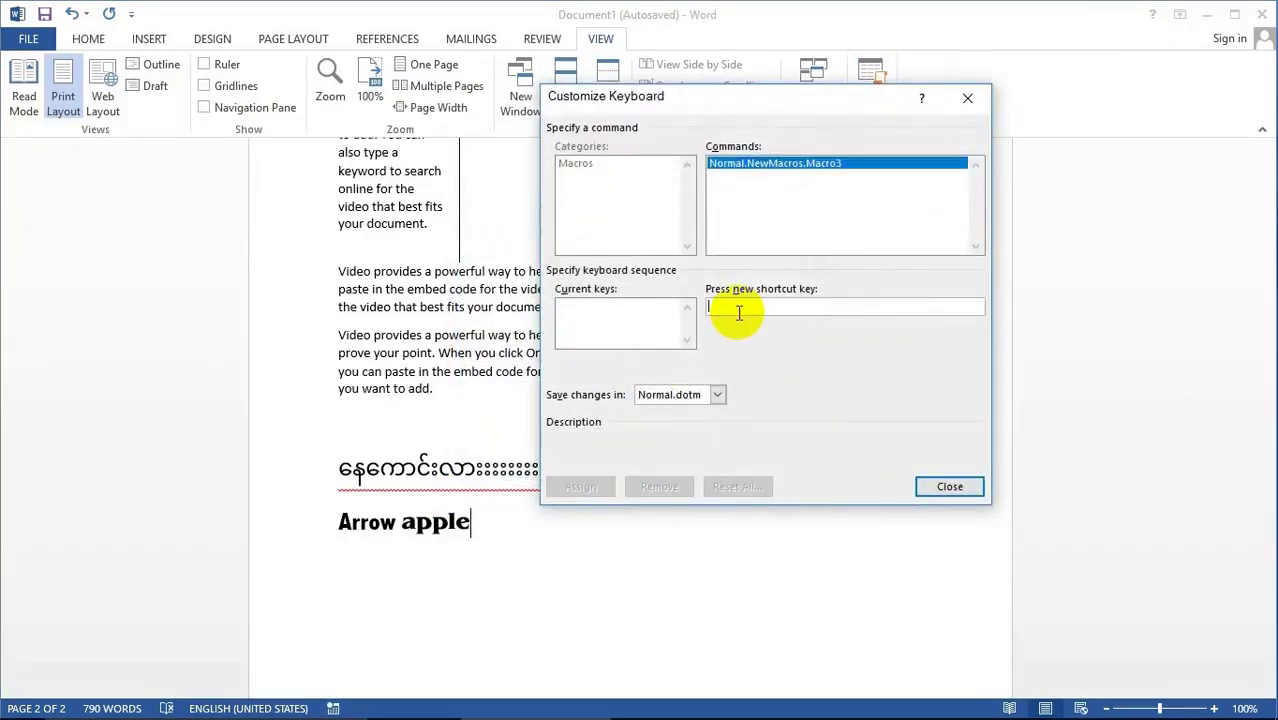
pyautogui.press('ctrl+alt+KP_7')
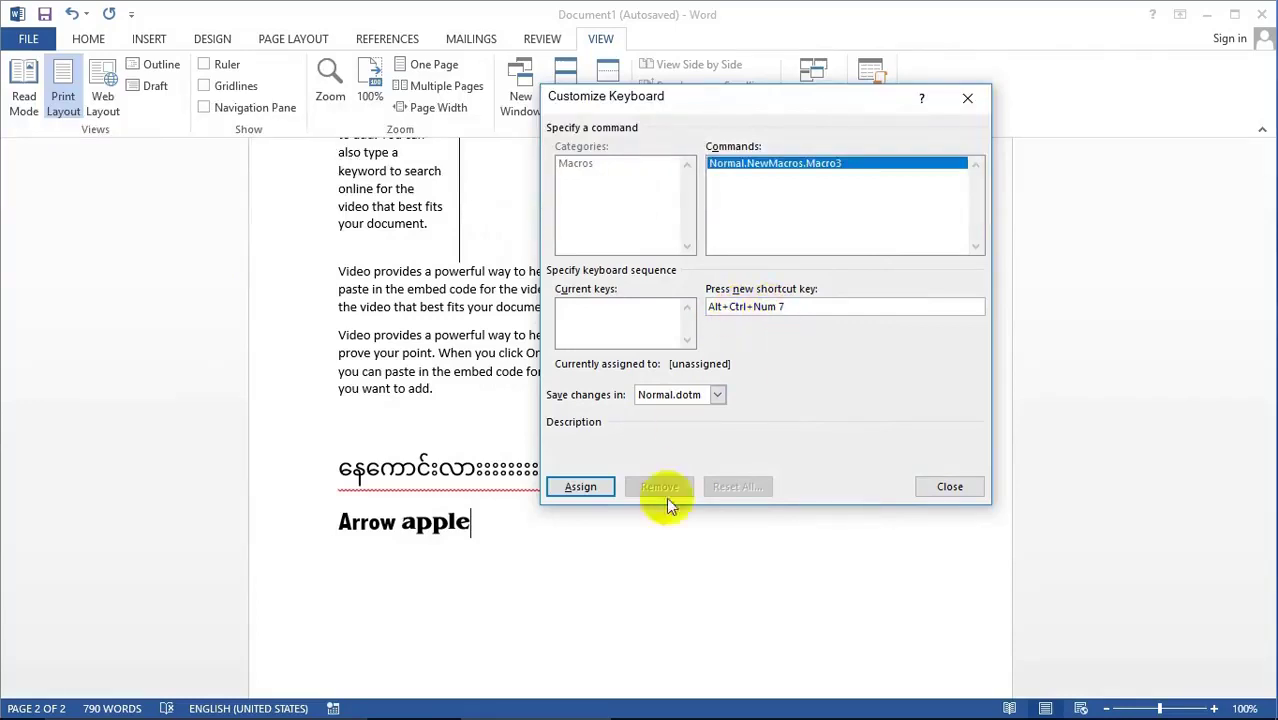
pyautogui.click(582, 490)
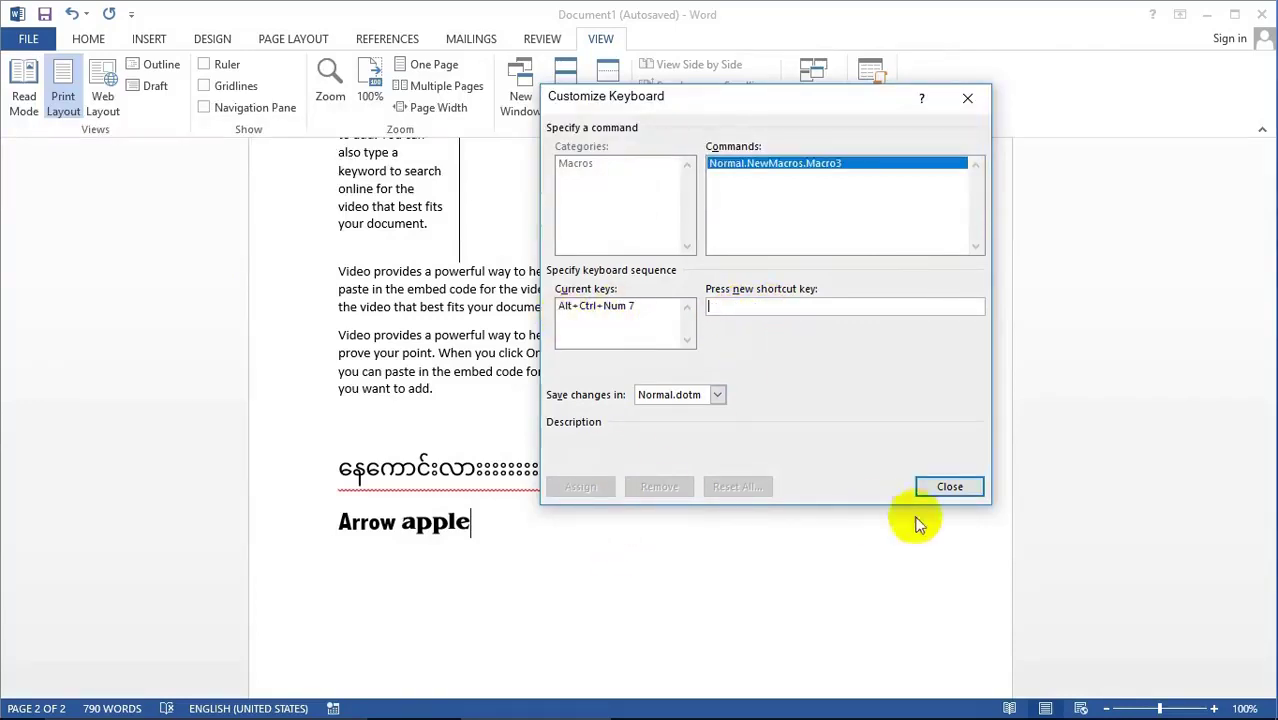
pyautogui.click(948, 489)
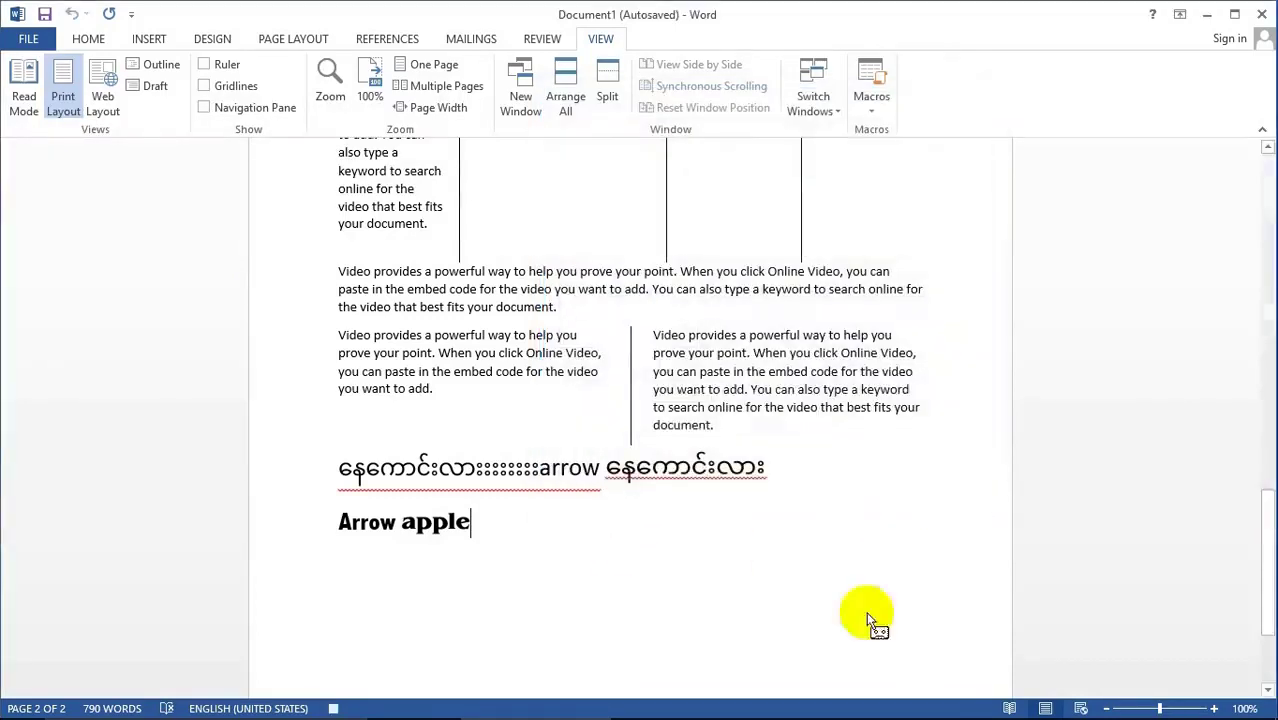
# Step: Set the font to Myanmar Text at size 20 while the macro records
pyautogui.click(92, 40)
pyautogui.click(233, 72)
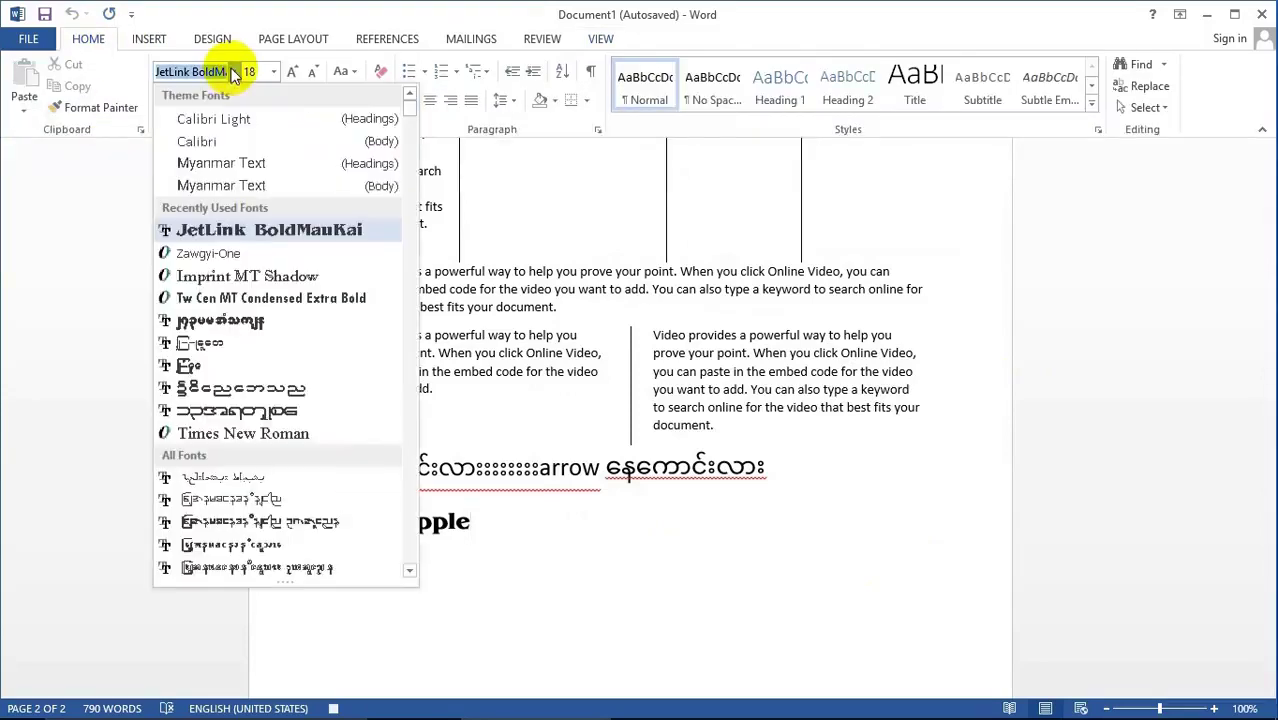
pyautogui.click(410, 112)
pyautogui.moveTo(410, 112); pyautogui.dragTo(414, 106)
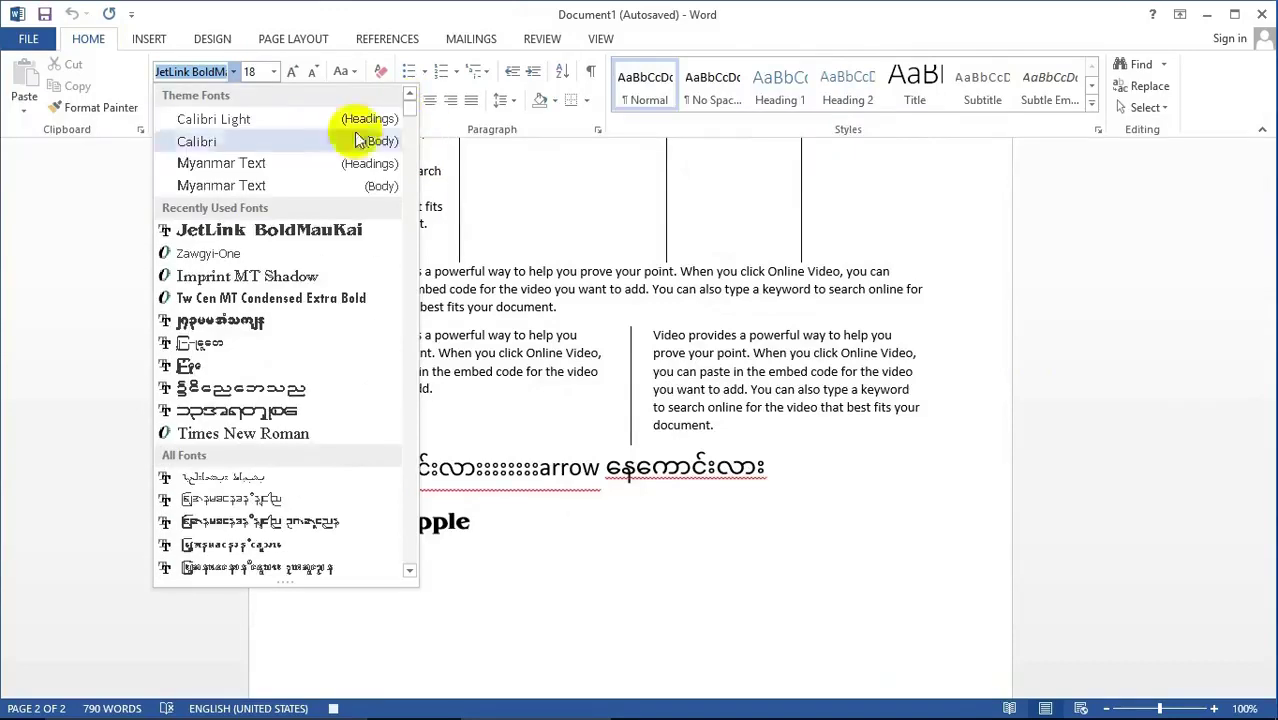
pyautogui.click(248, 163)
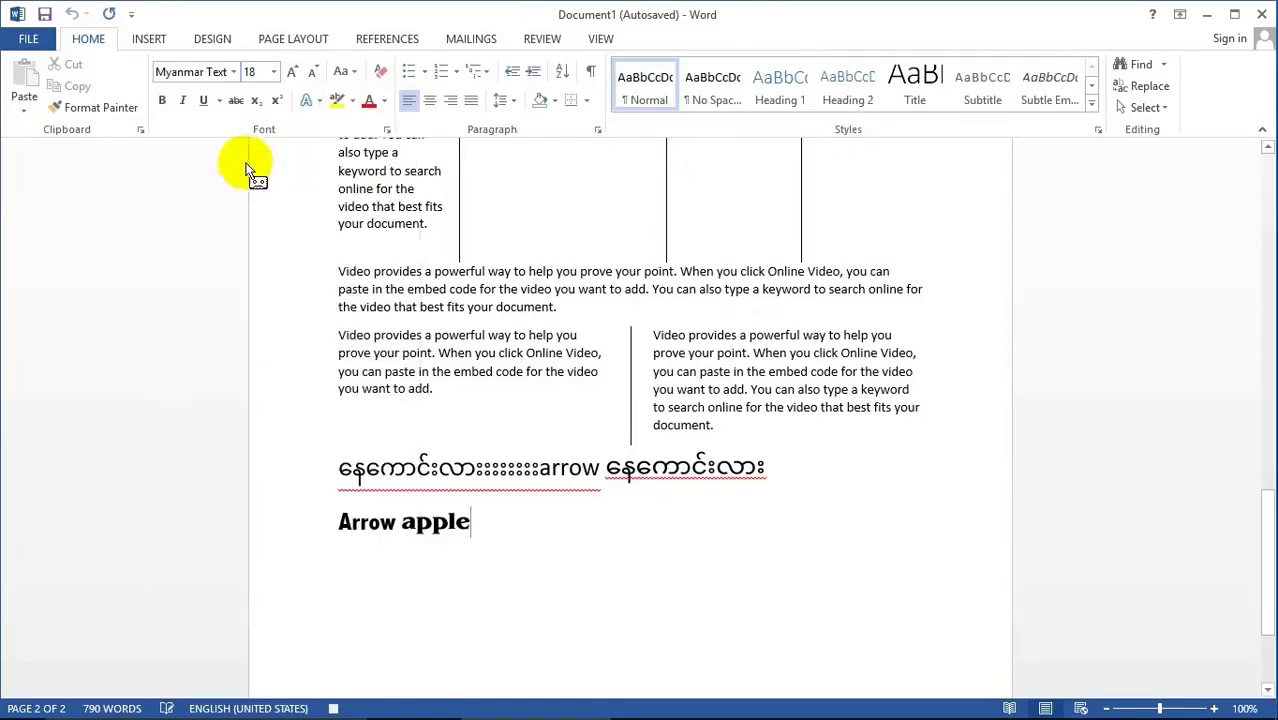
pyautogui.click(276, 72)
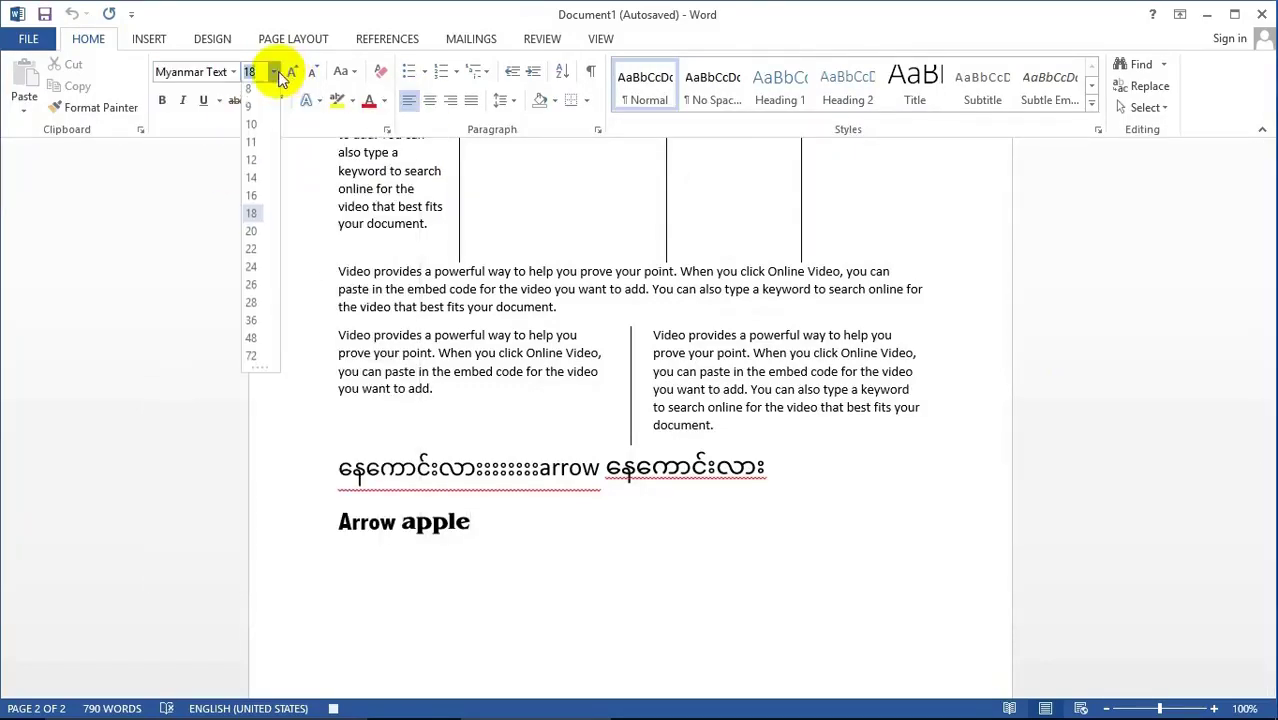
pyautogui.click(251, 235)
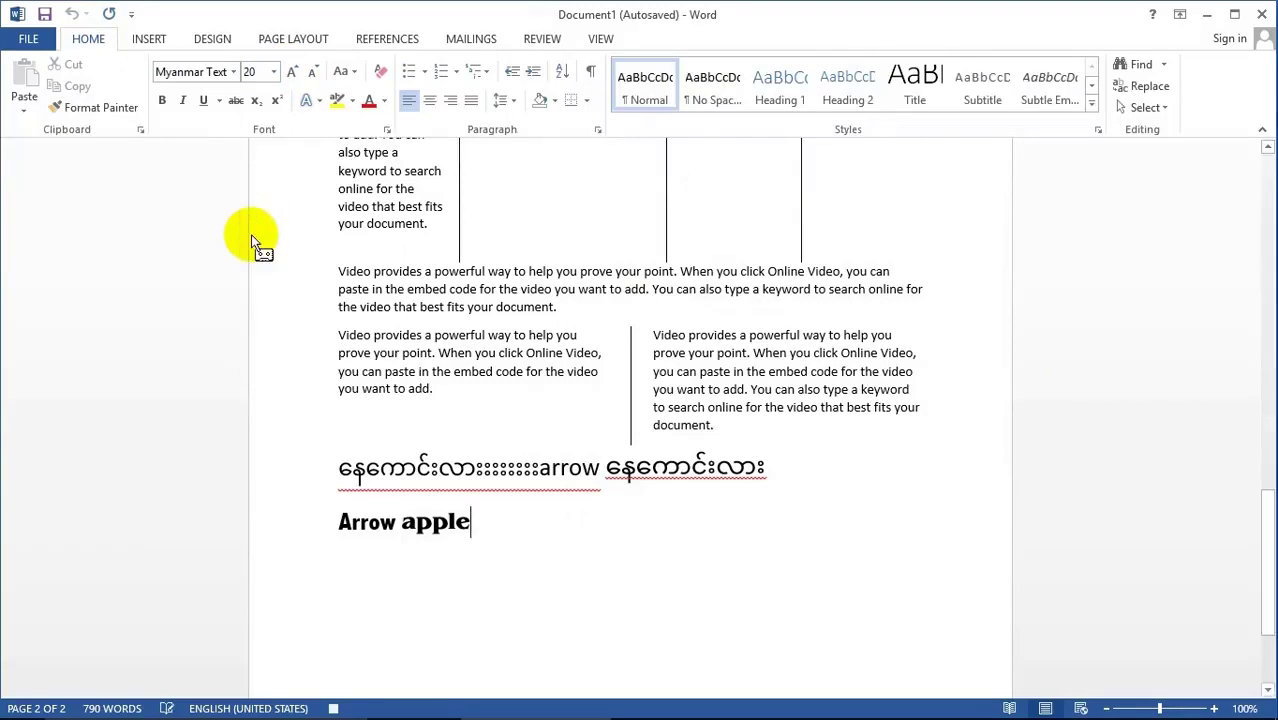
# Step: Stop recording Macro3 from the View tab's Macros menu
pyautogui.click(598, 40)
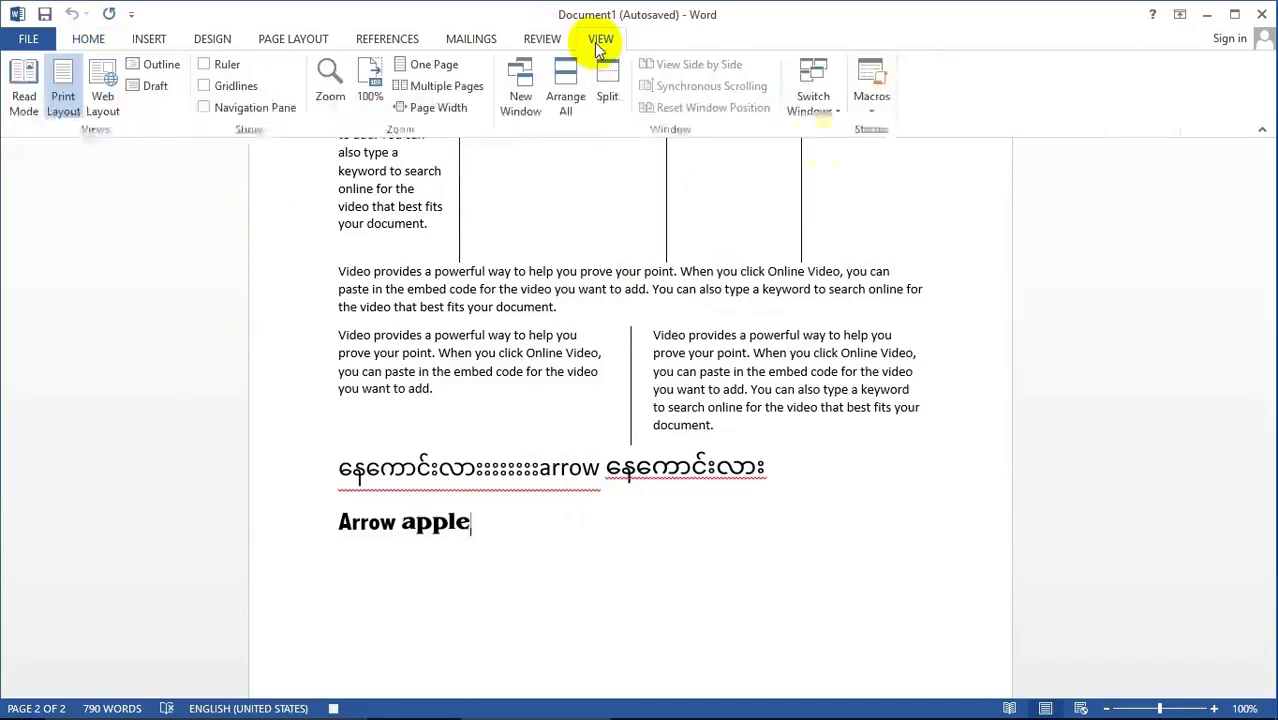
pyautogui.click(873, 104)
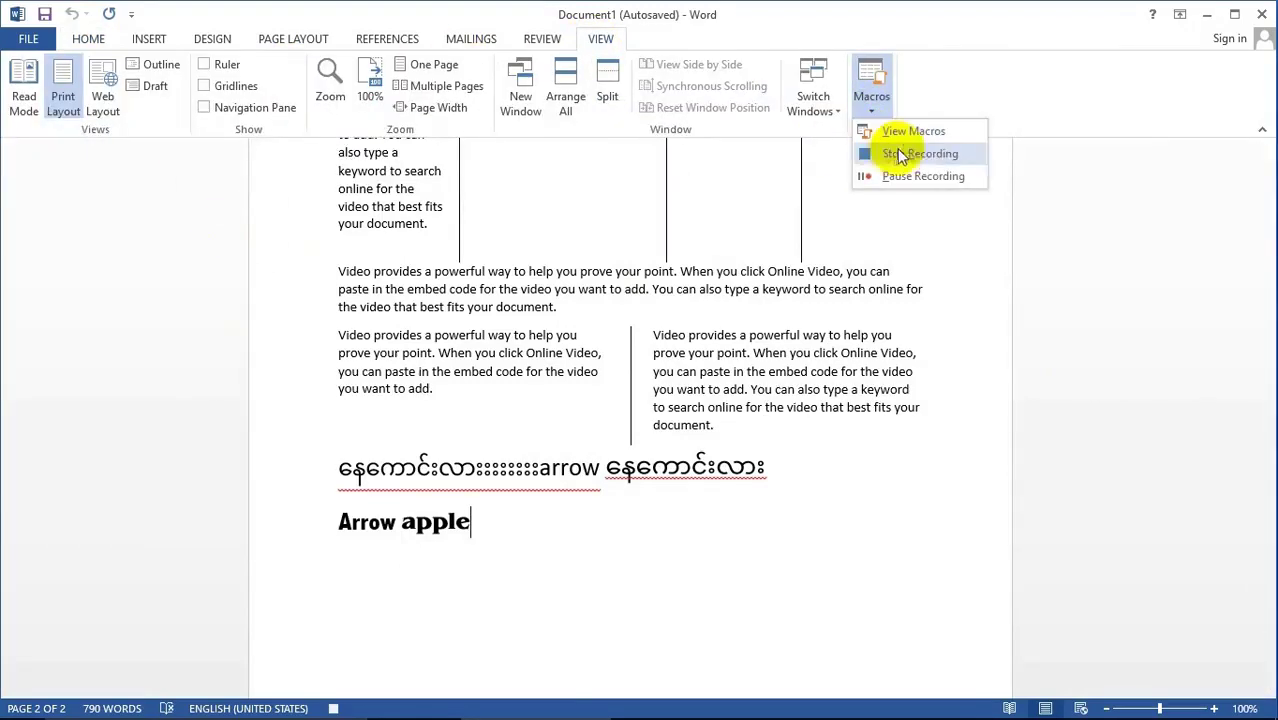
pyautogui.click(902, 156)
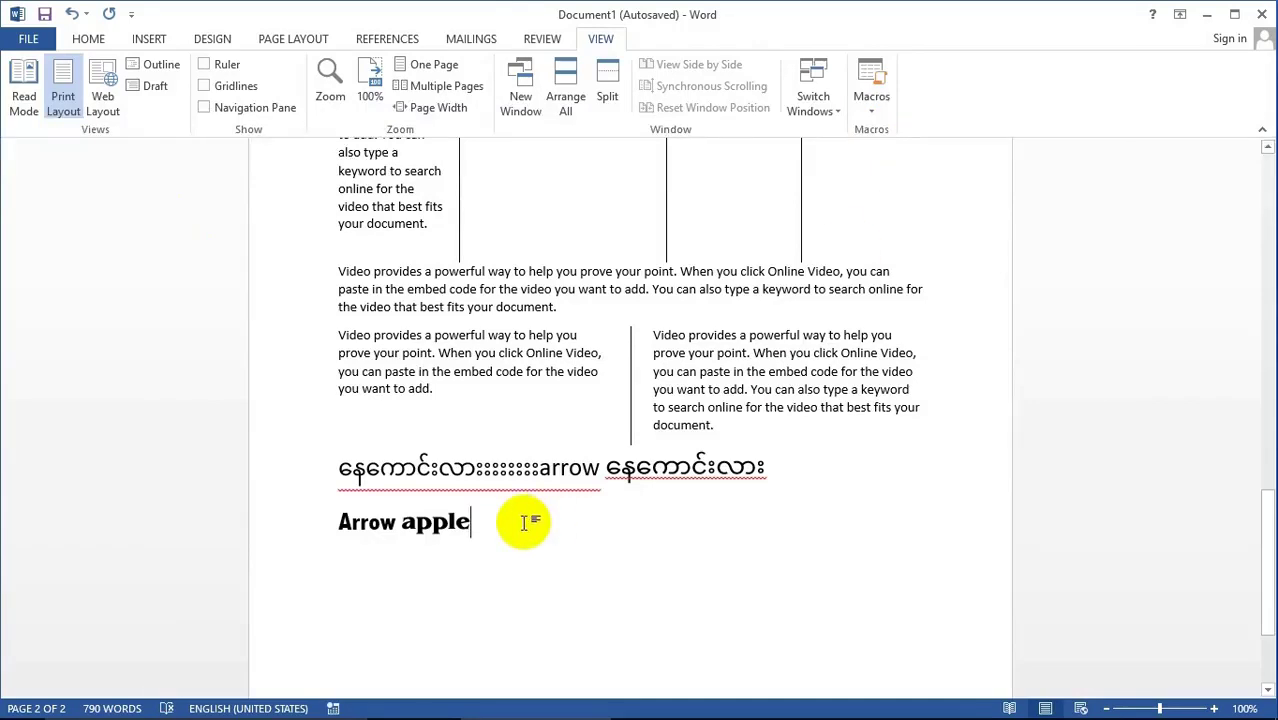
# Step: Add a new line 'Arrow arrow နေကောင်းလား', switching fonts between words with the Alt+Ctrl+Num macro shortcuts
pyautogui.press('Return')
pyautogui.write('a')
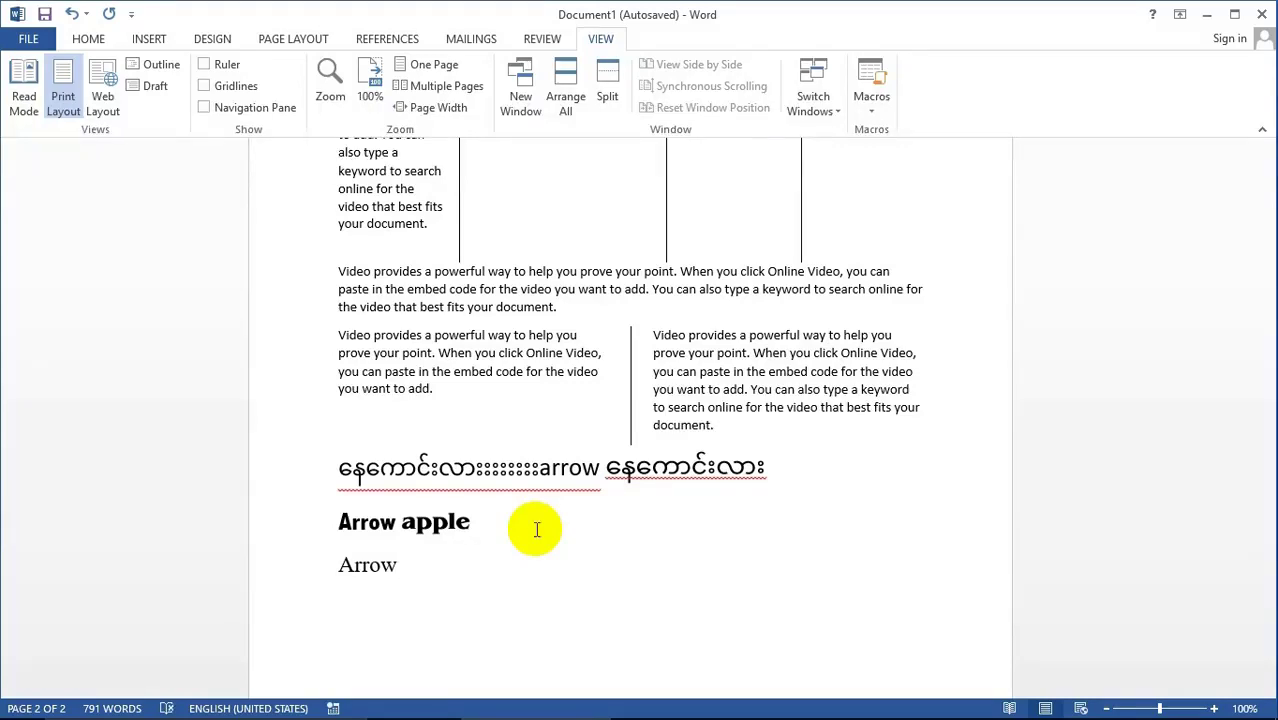
pyautogui.write(' arrow')
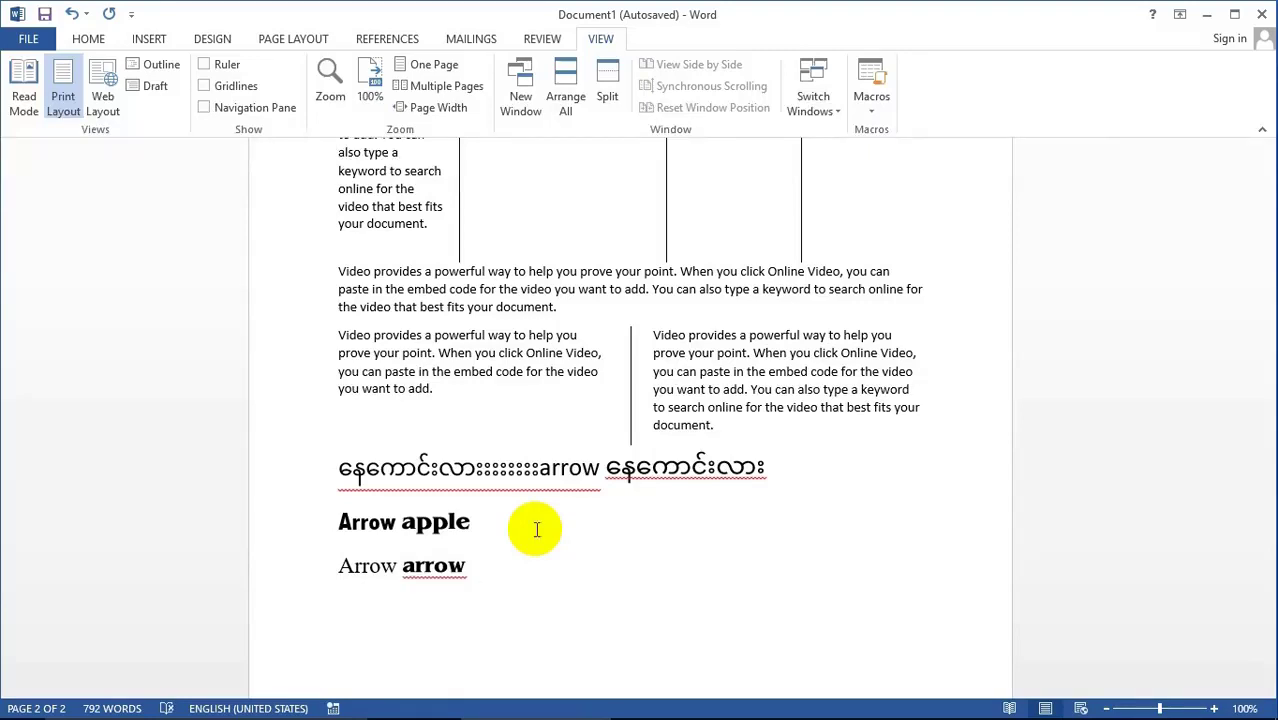
pyautogui.write('a')
pyautogui.press('BackSpace')
pyautogui.write('ေ')
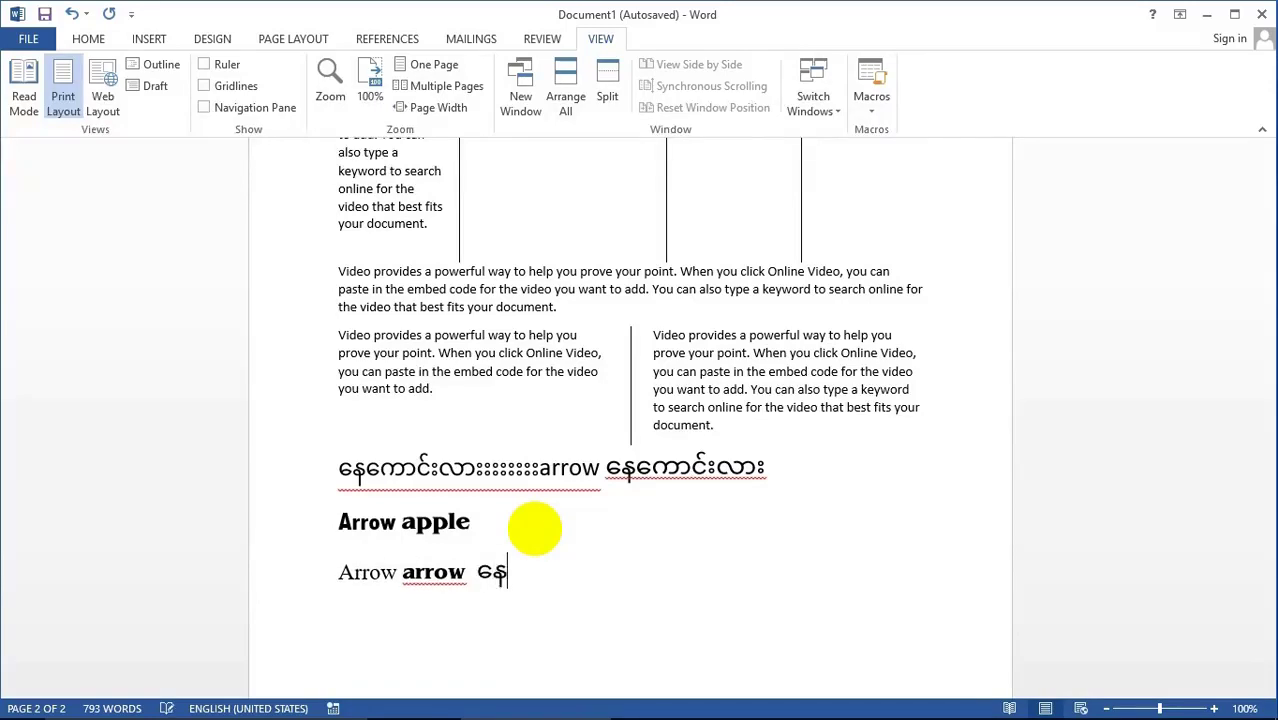
pyautogui.write('နကောင်းလာ')
pyautogui.write('းလား')
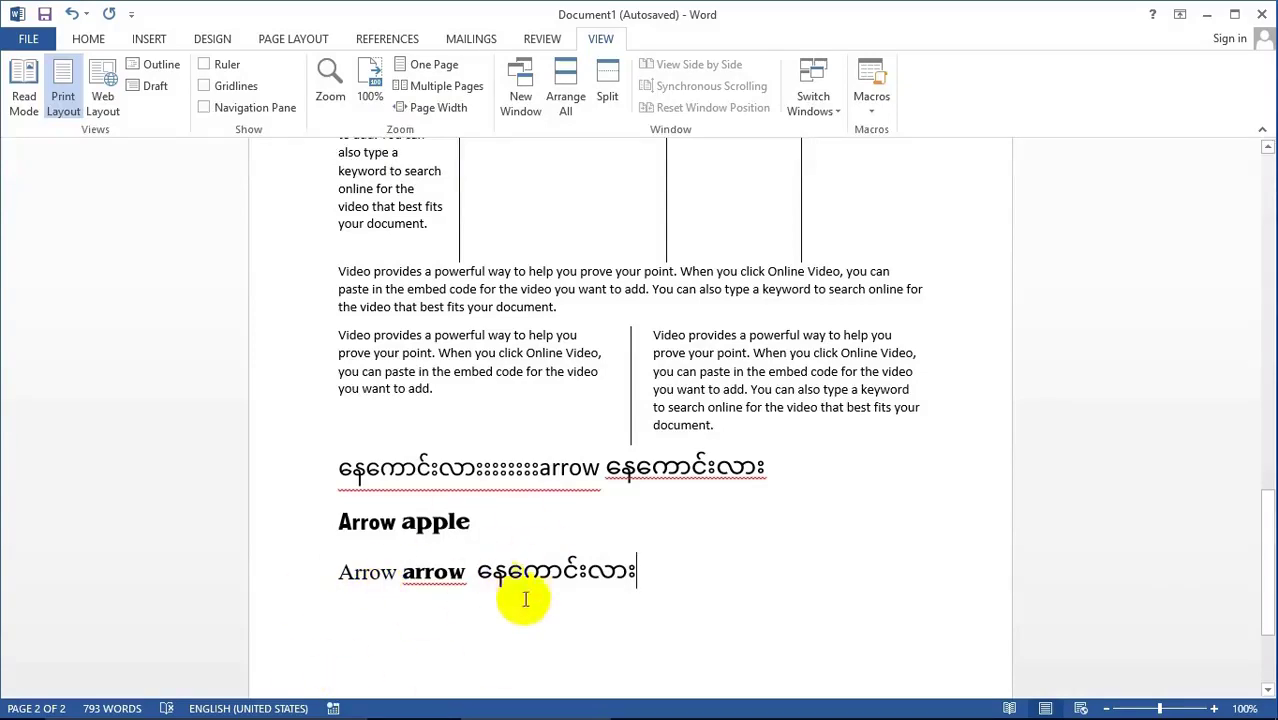
# Step: Select Macro3 in the Macros list and delete it, confirming with Yes
pyautogui.click(871, 110)
pyautogui.click(917, 131)
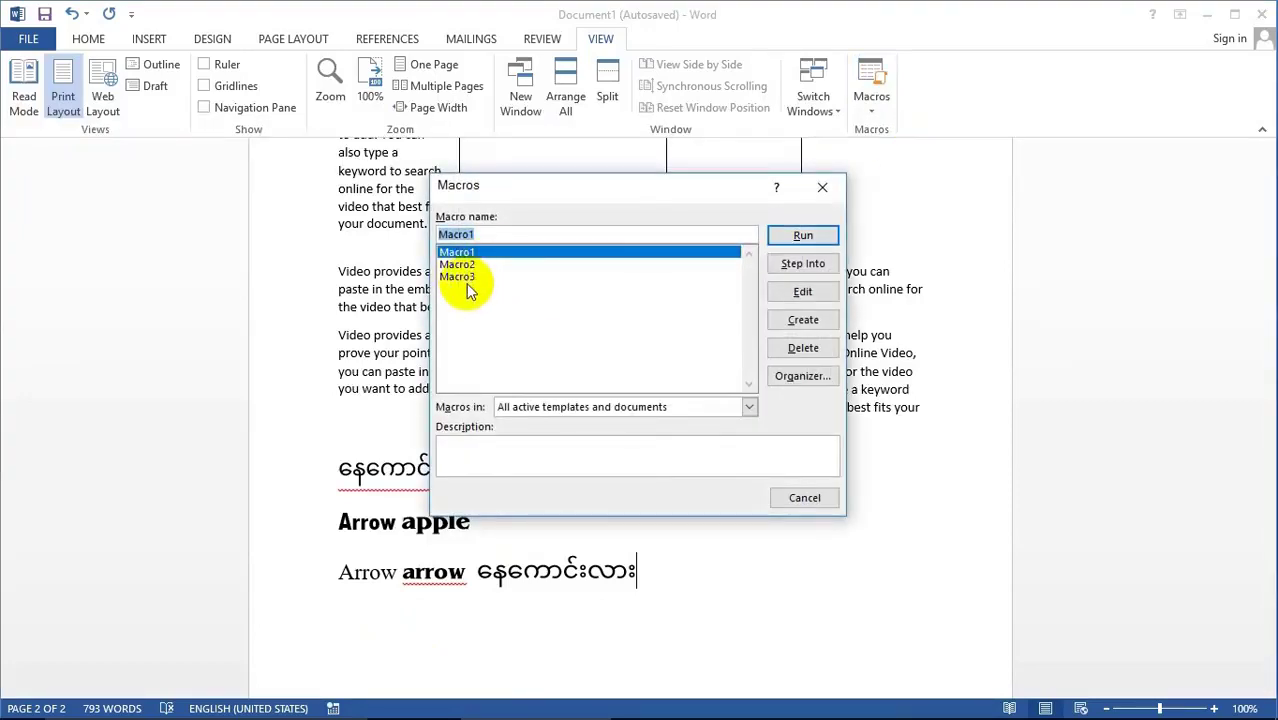
pyautogui.click(468, 277)
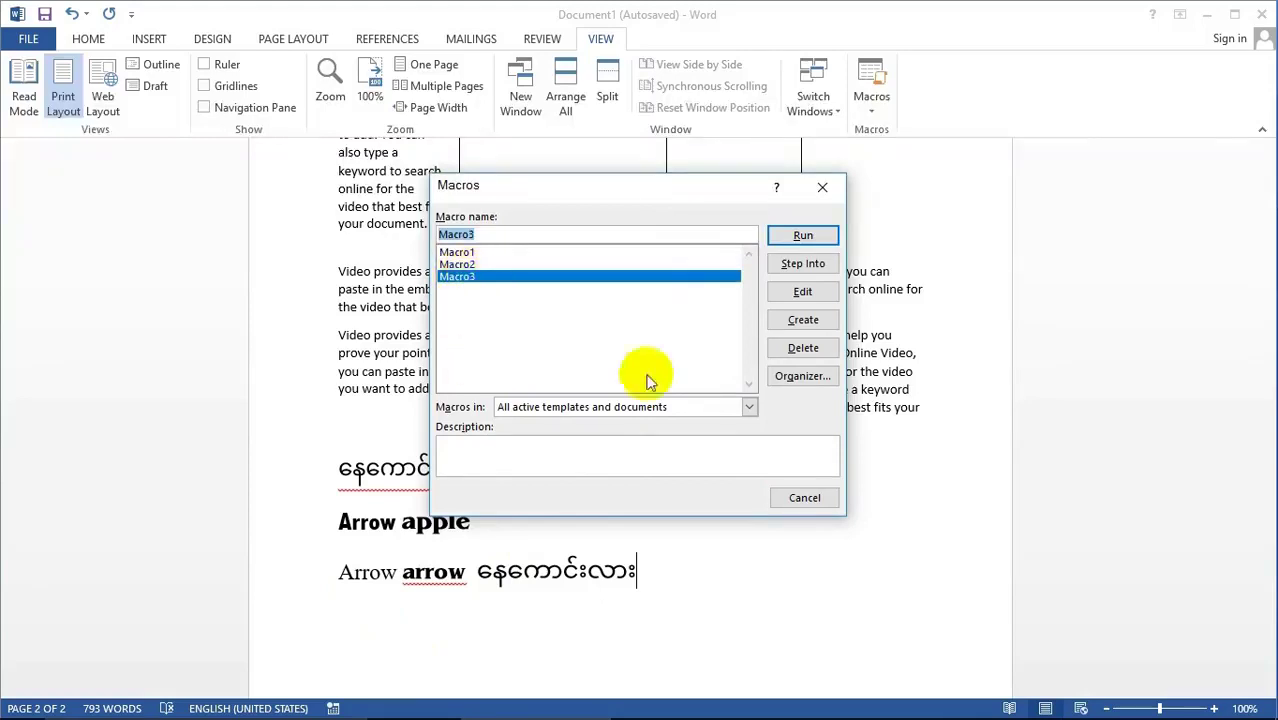
pyautogui.click(810, 350)
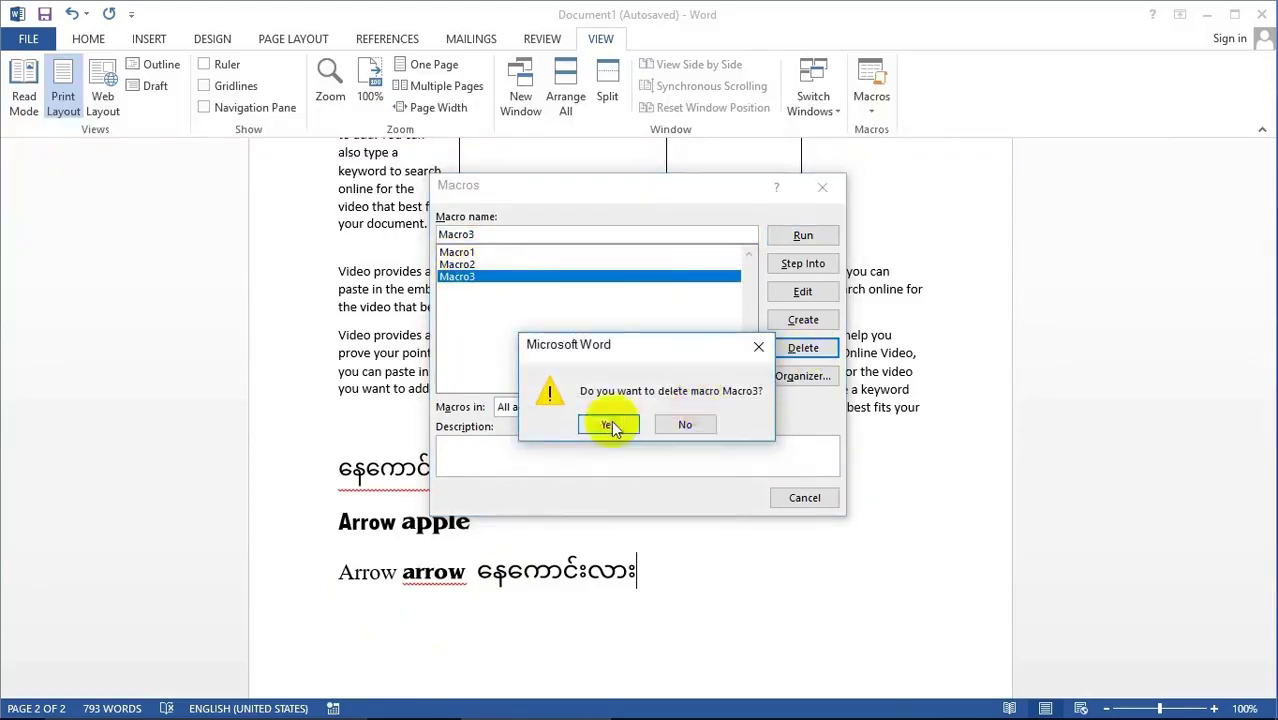
pyautogui.click(609, 424)
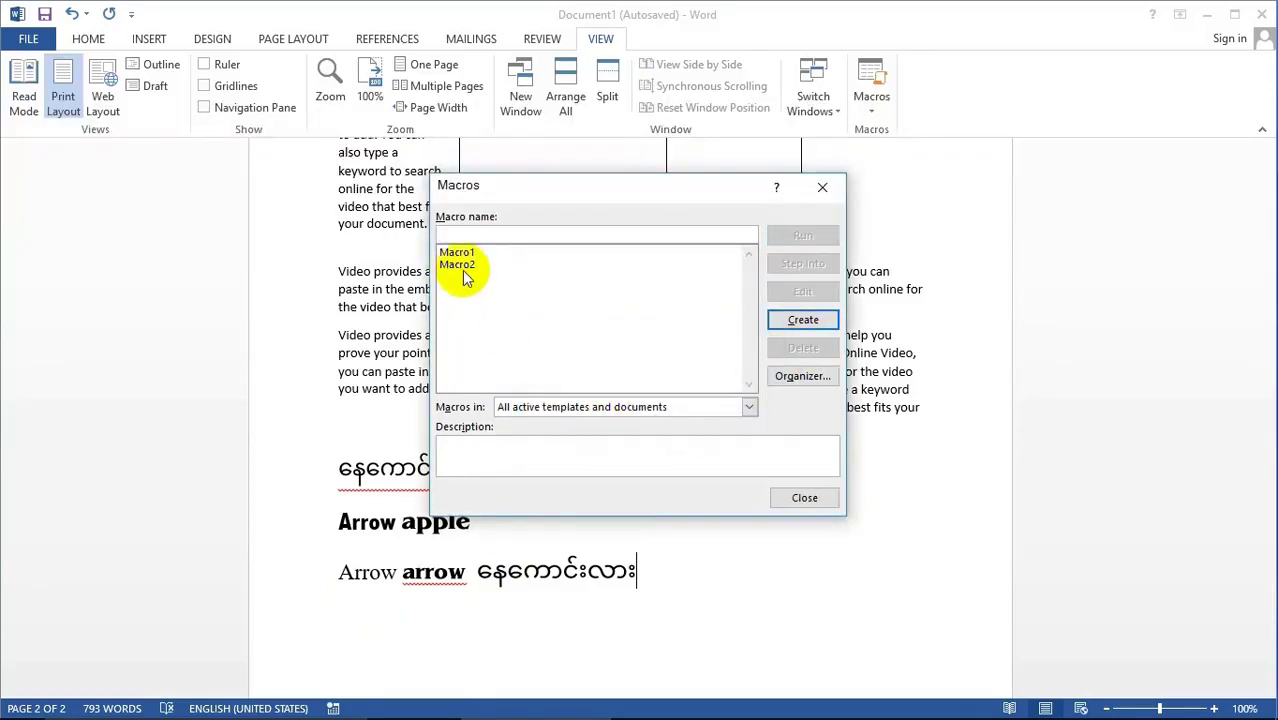
# Step: Close the Macros dialog and begin recording a new Macro3 assigned to Alt+Ctrl+Num 7
pyautogui.click(804, 497)
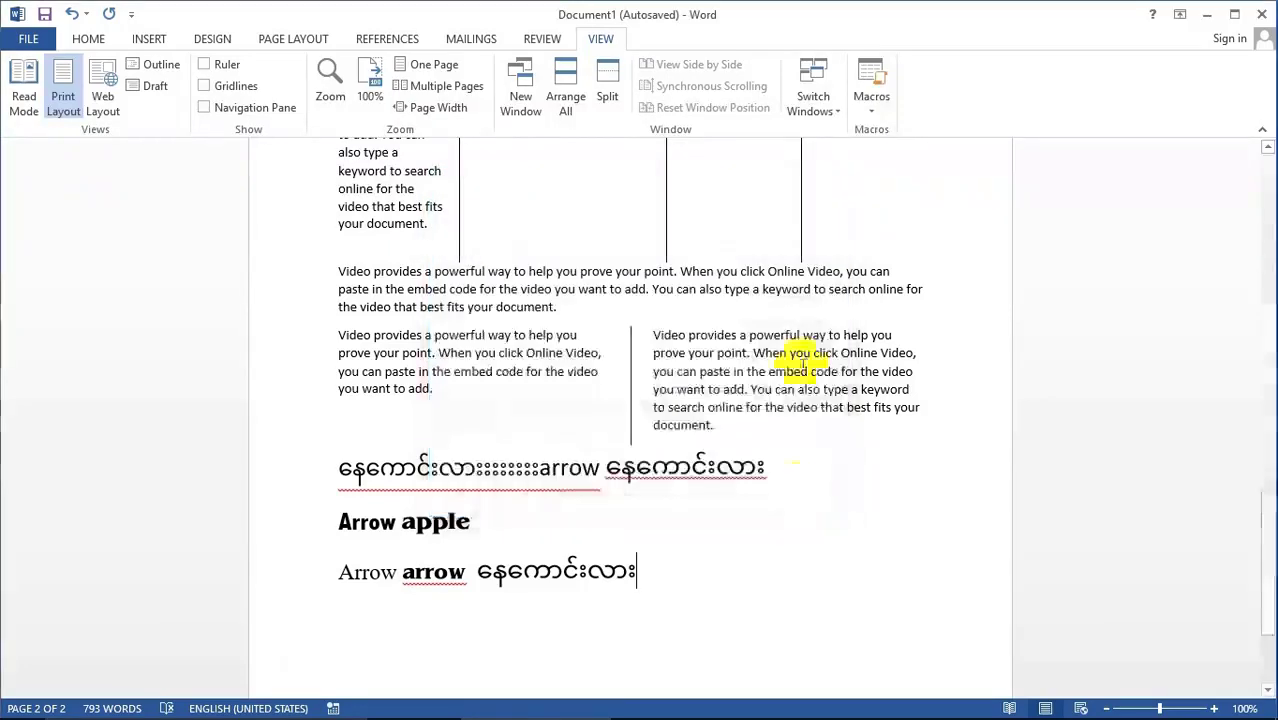
pyautogui.click(869, 110)
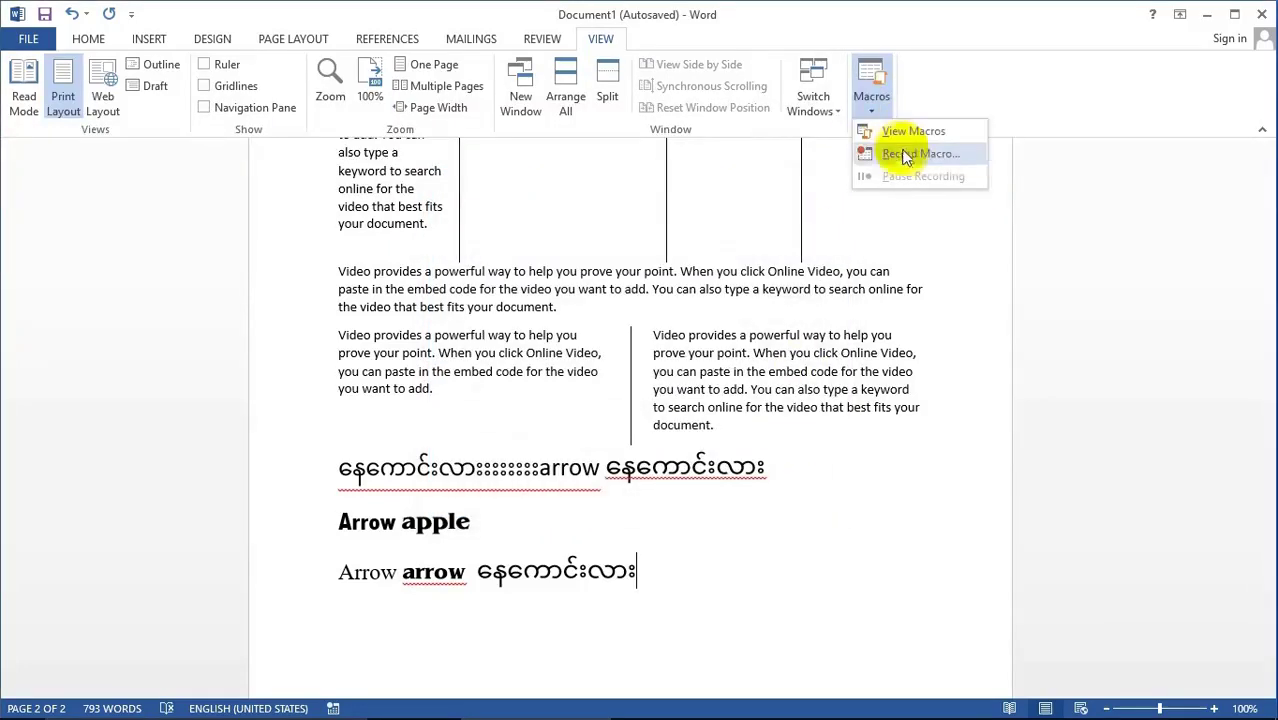
pyautogui.click(905, 155)
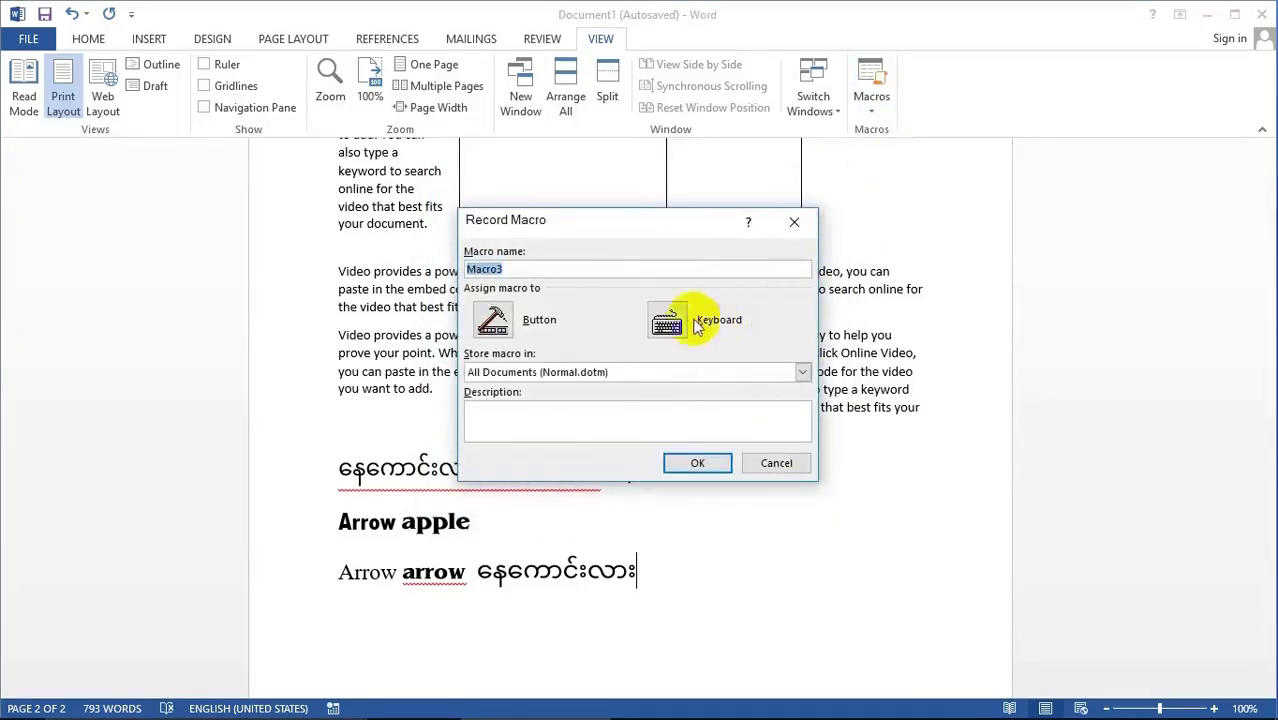
pyautogui.click(697, 325)
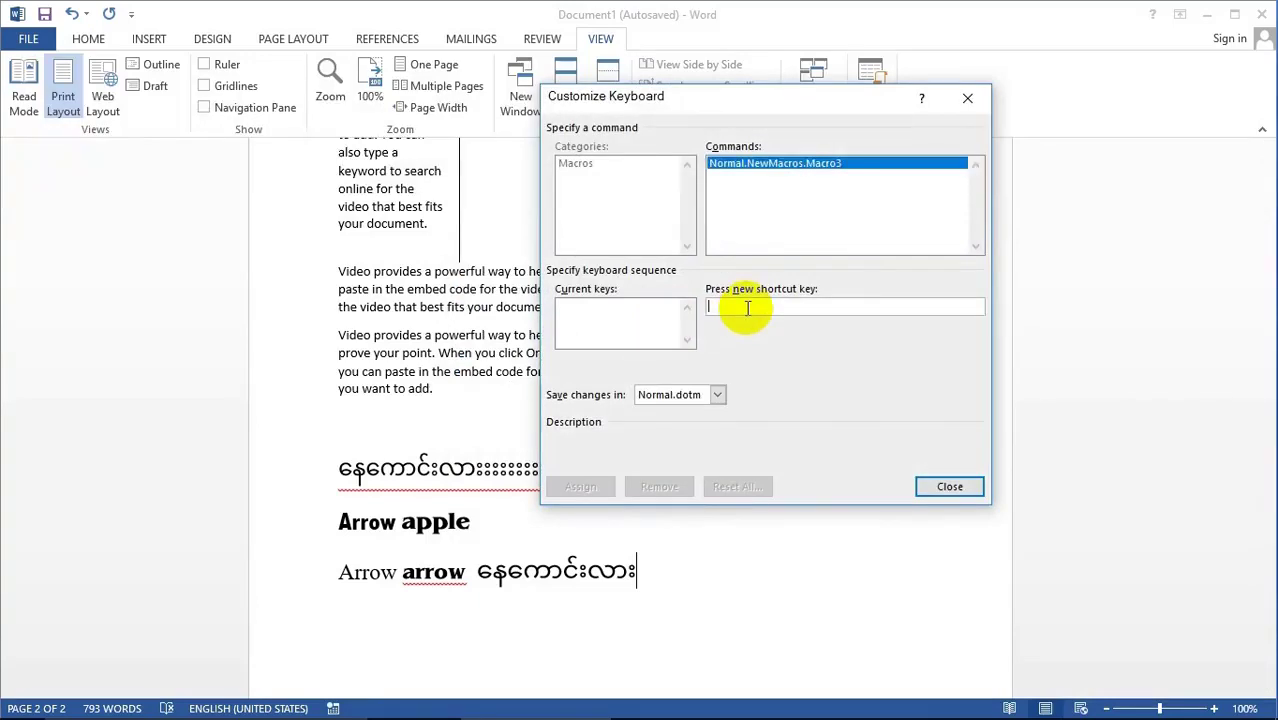
pyautogui.press('ctrl+alt+KP_7')
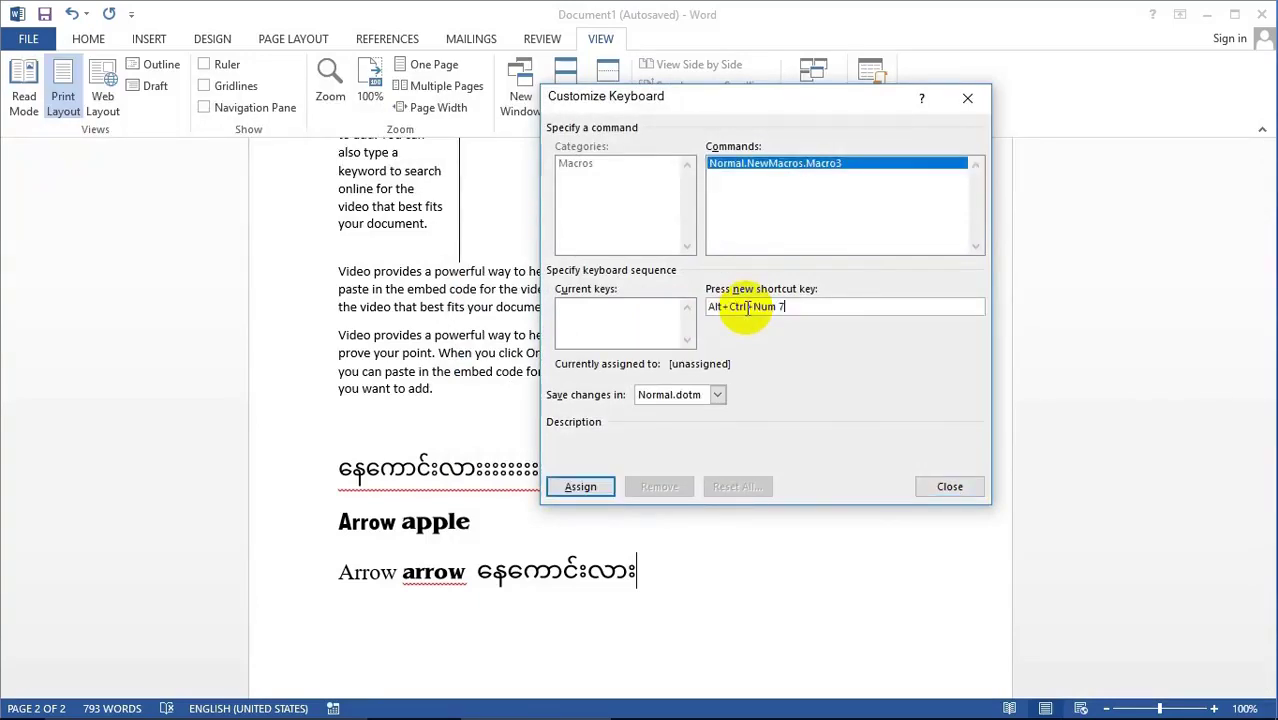
pyautogui.click(575, 490)
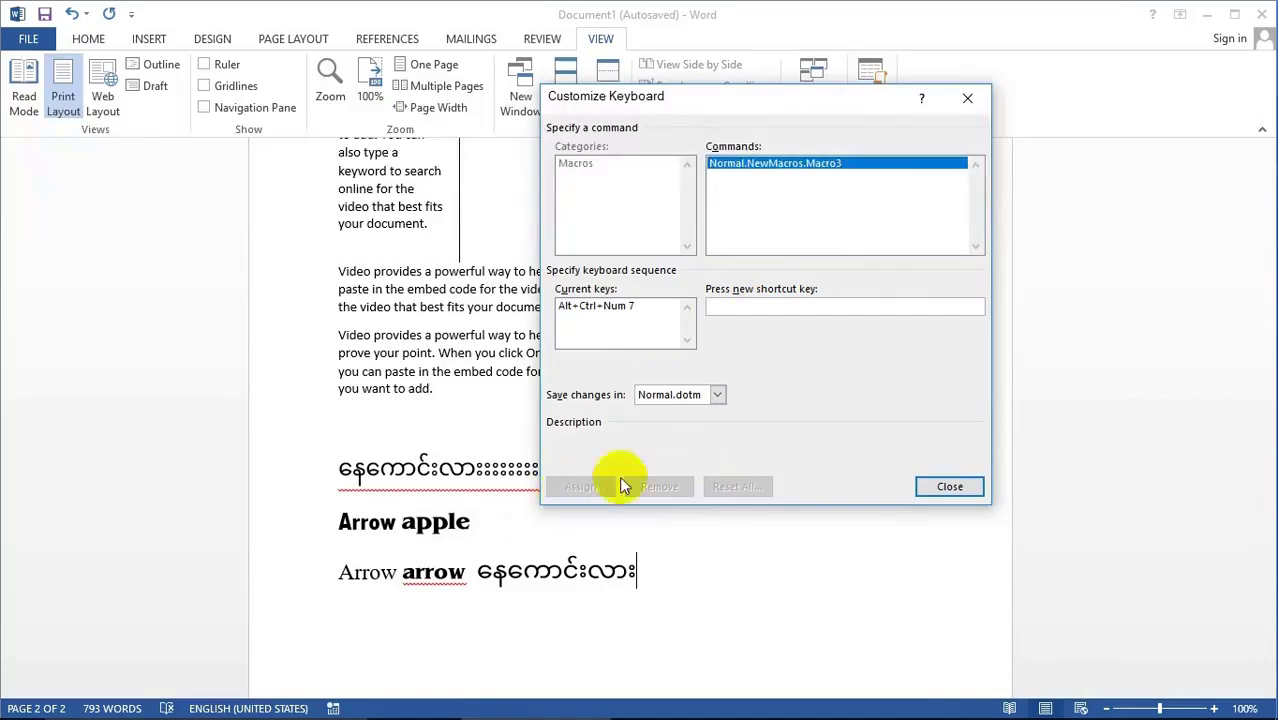
pyautogui.click(955, 487)
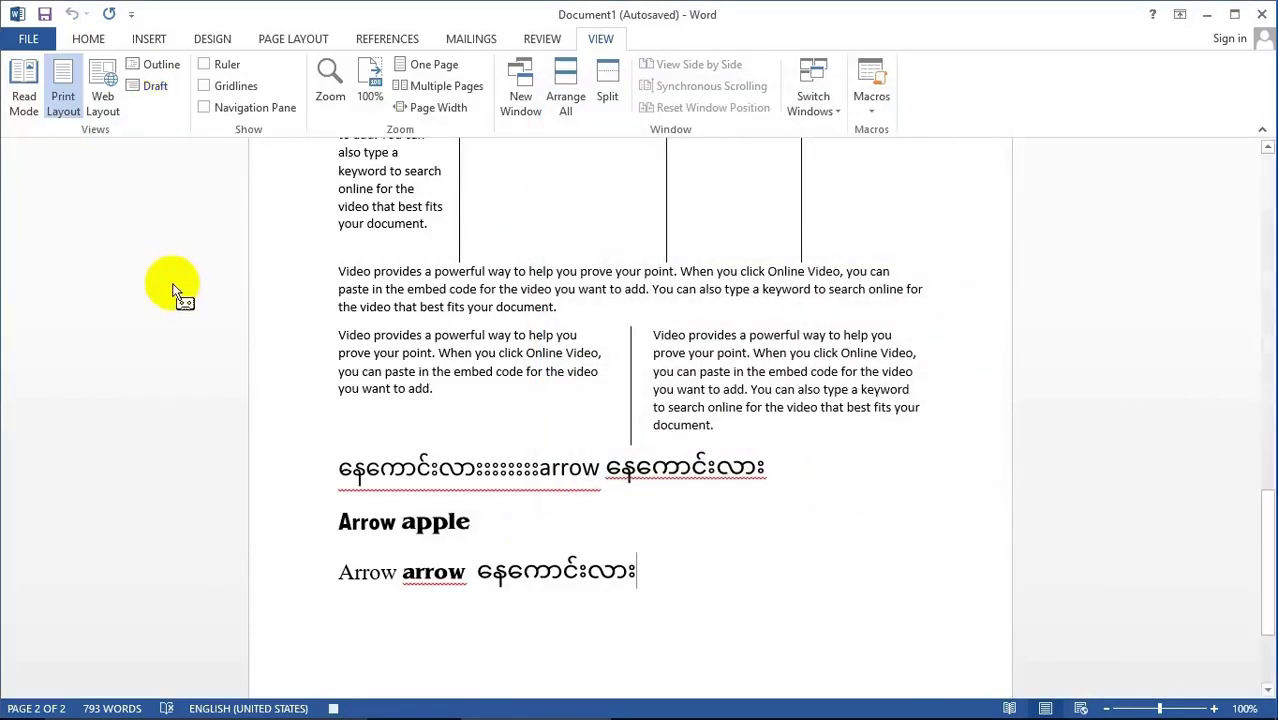
# Step: Set the font to Goudy Stout at size 22 while the macro records
pyautogui.click(88, 38)
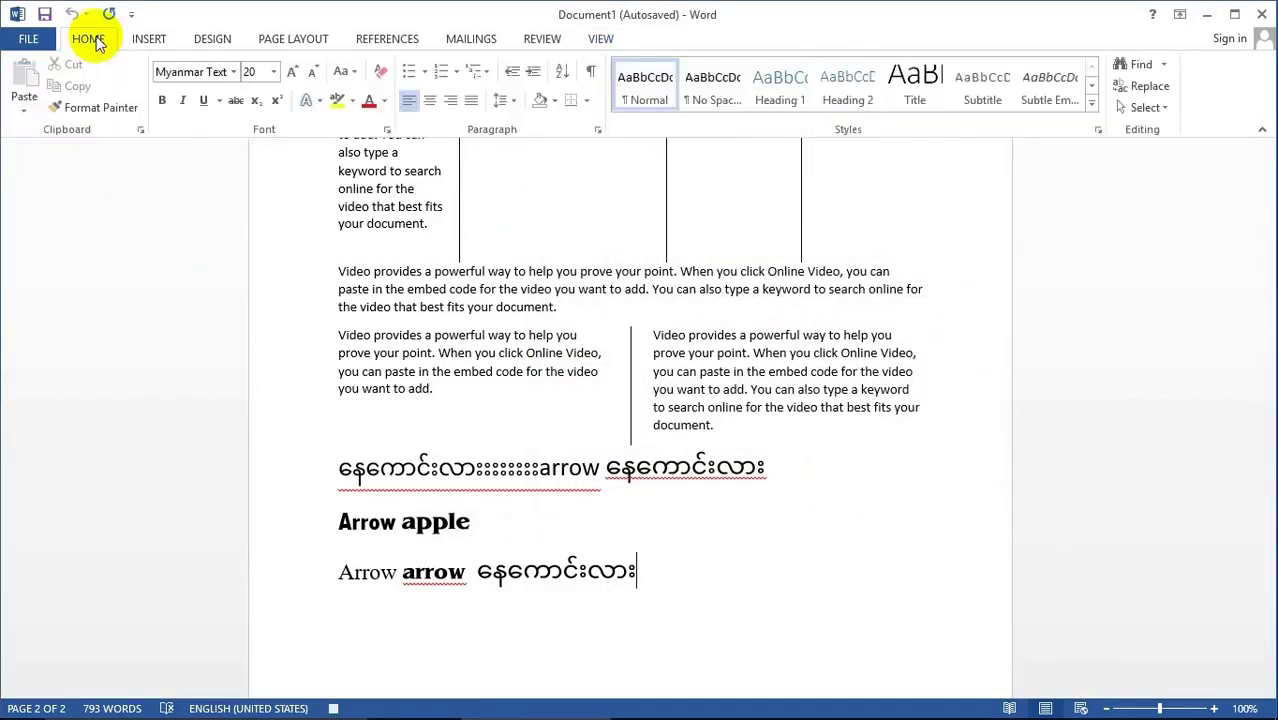
pyautogui.click(233, 72)
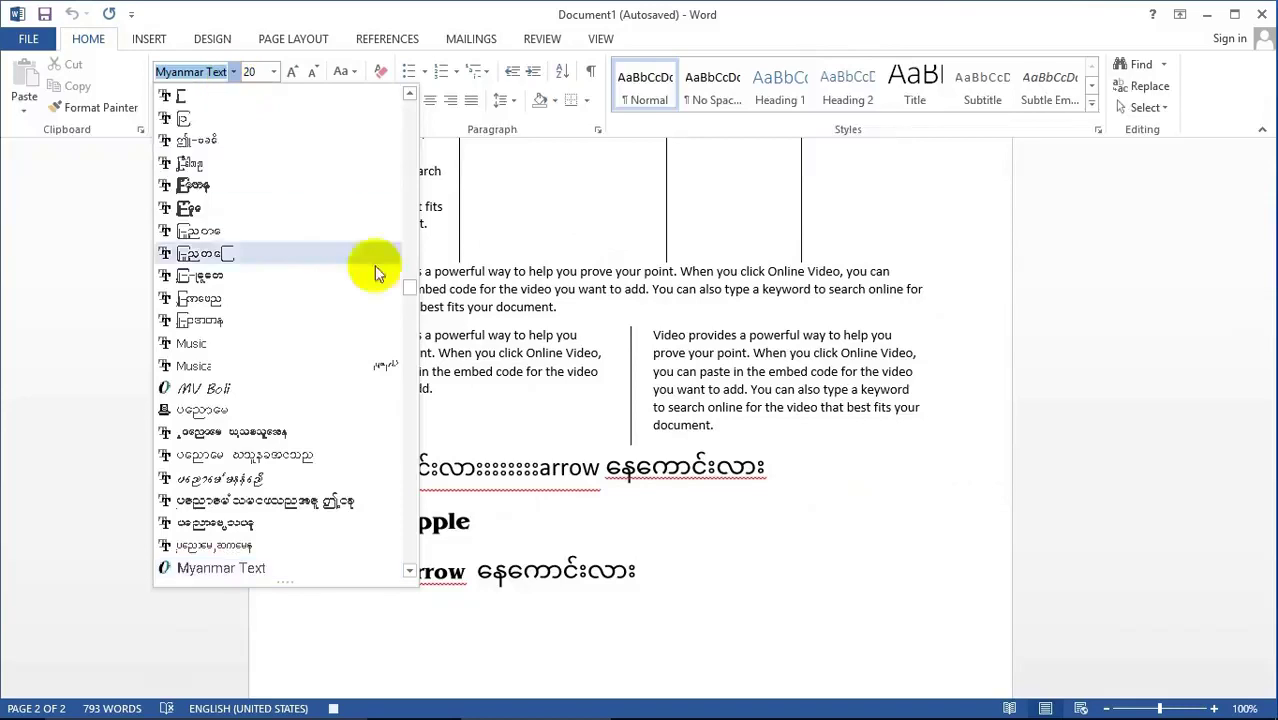
pyautogui.moveTo(409, 287); pyautogui.dragTo(410, 203)
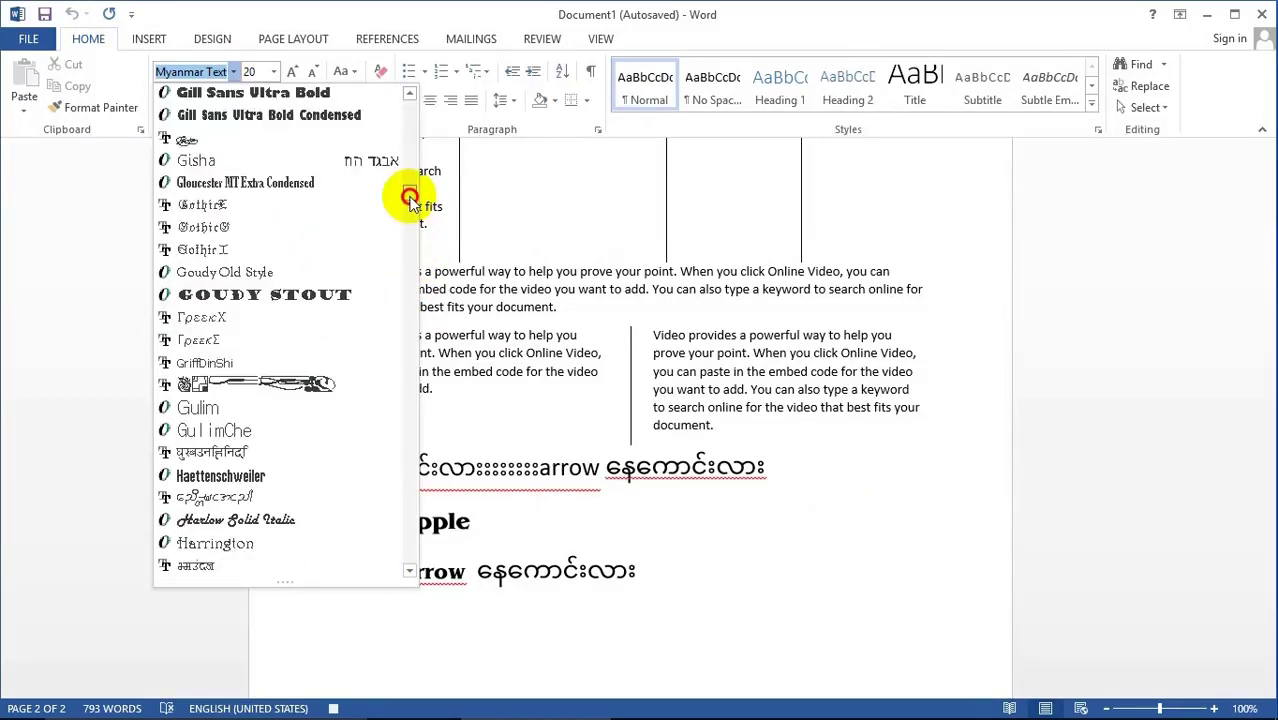
pyautogui.click(282, 295)
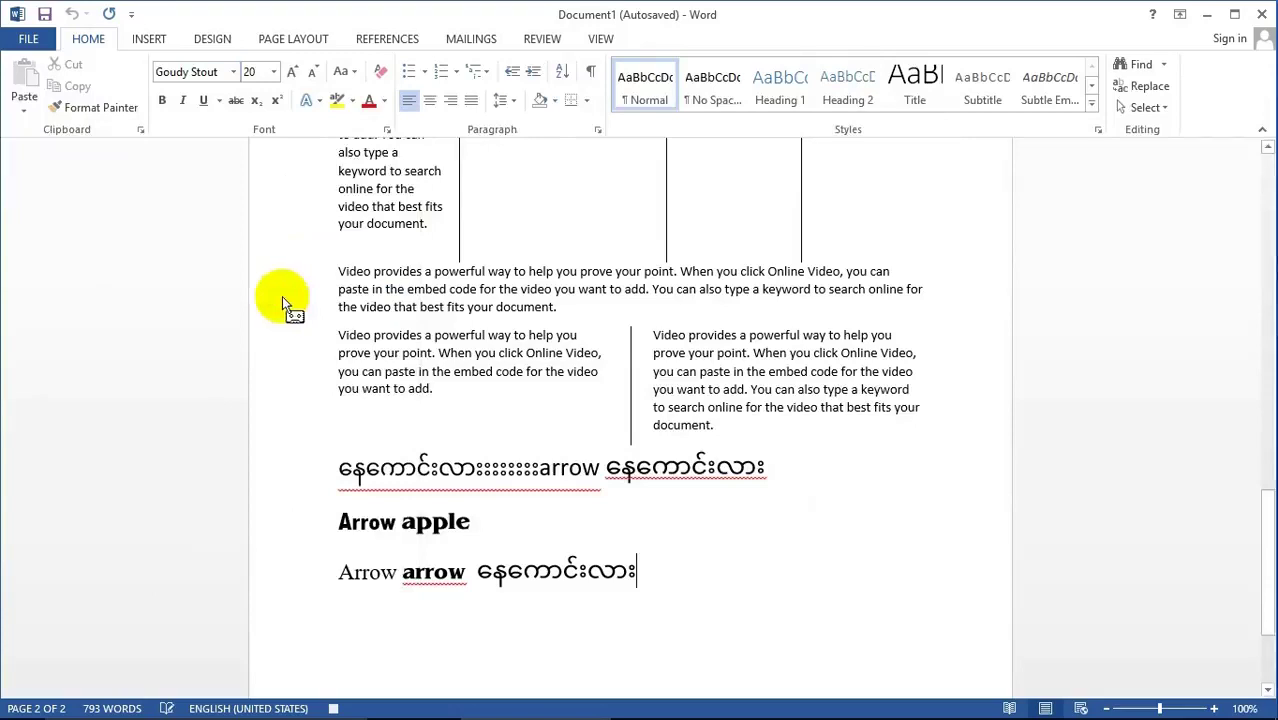
pyautogui.click(273, 72)
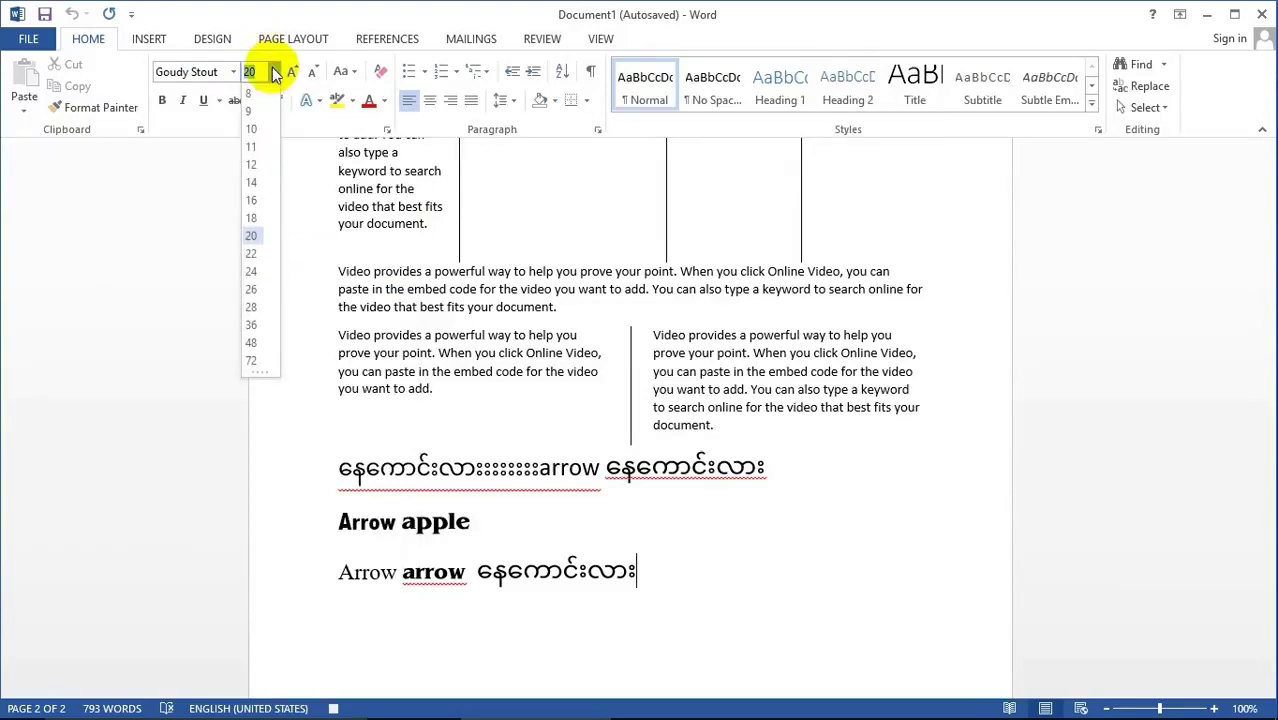
pyautogui.click(254, 251)
# Step: Stop recording the new Macro3 from the View tab's Macros menu
pyautogui.click(600, 40)
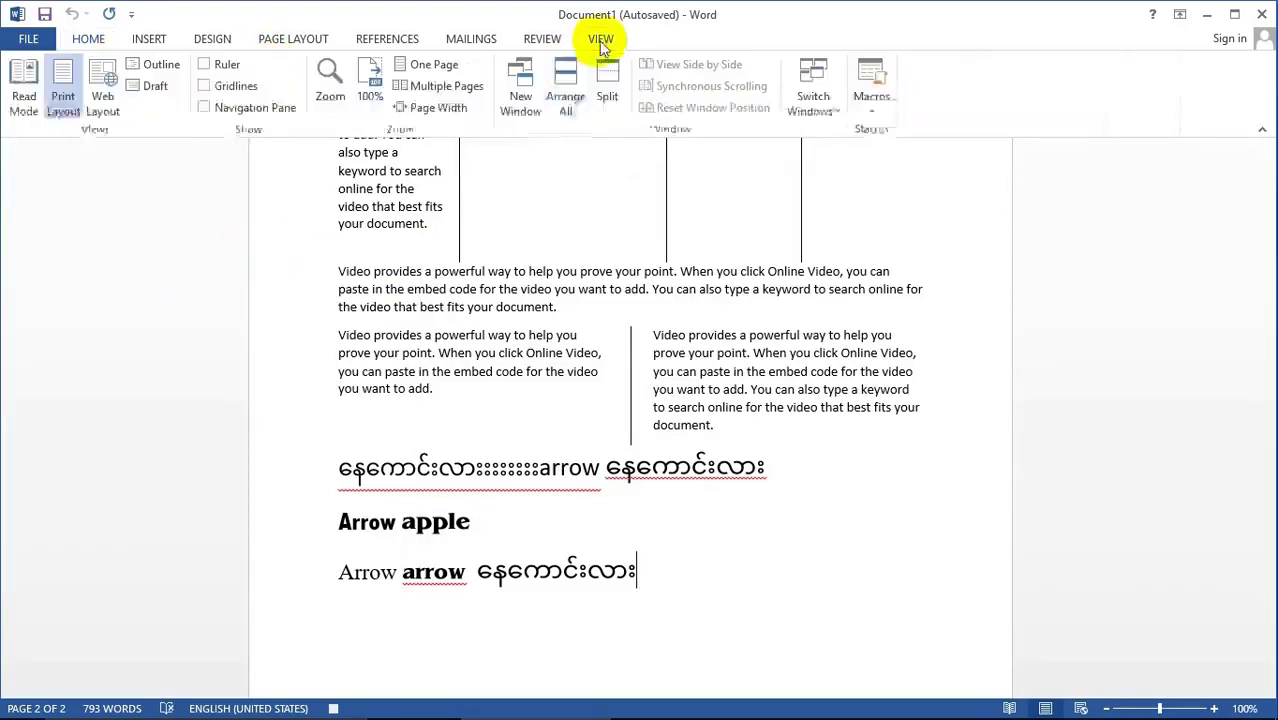
pyautogui.click(872, 108)
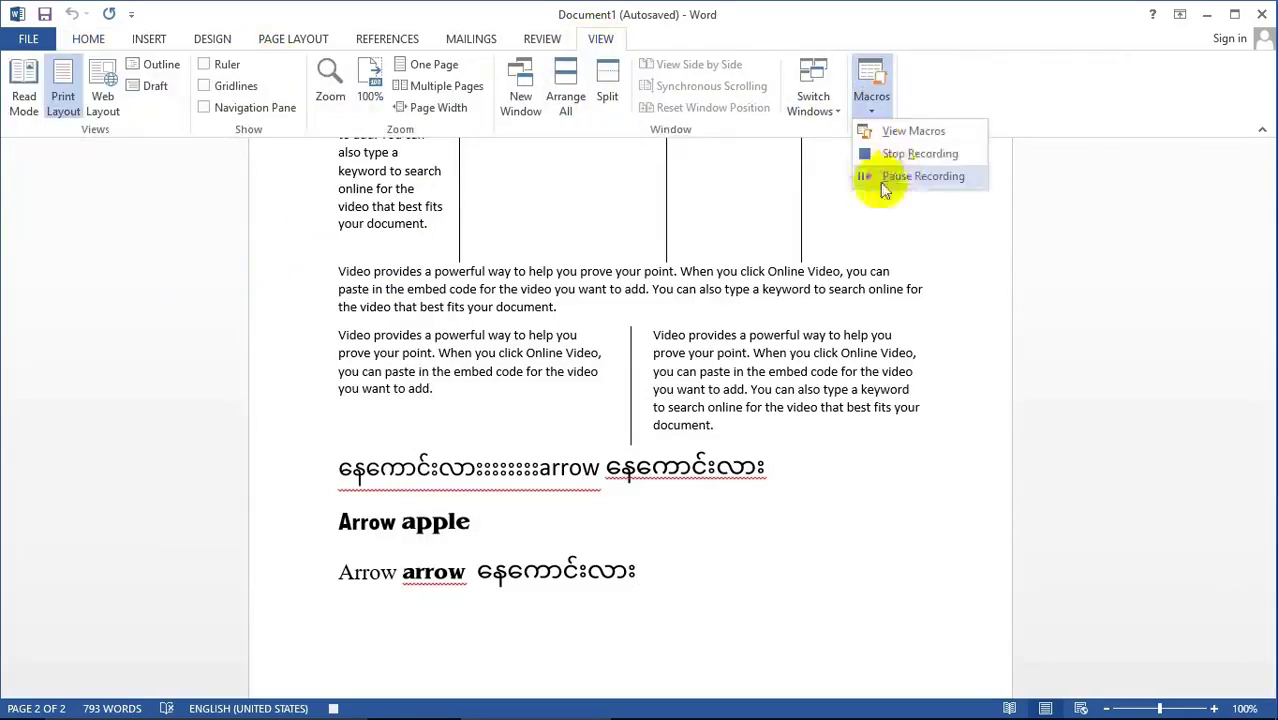
pyautogui.click(890, 153)
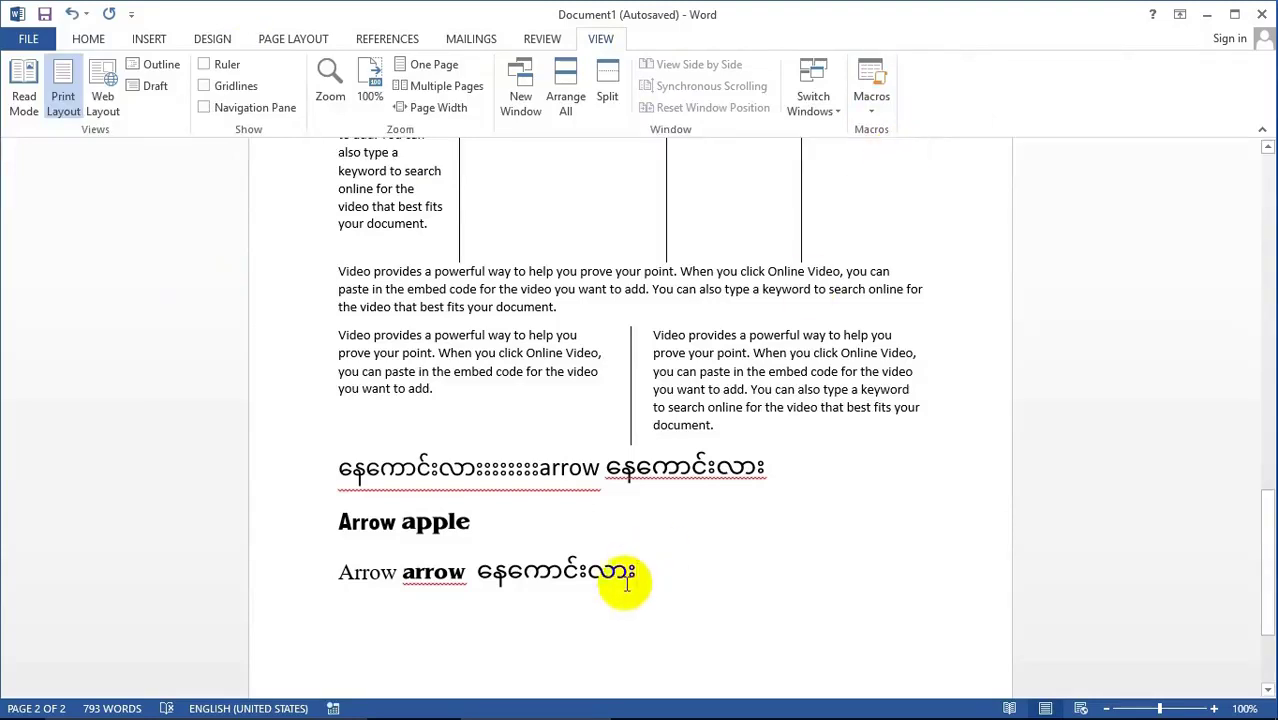
# Step: Type a new line 'Arrow arrow ARROW' and check that ARROW is in Goudy Stout 22
pyautogui.press('Return')
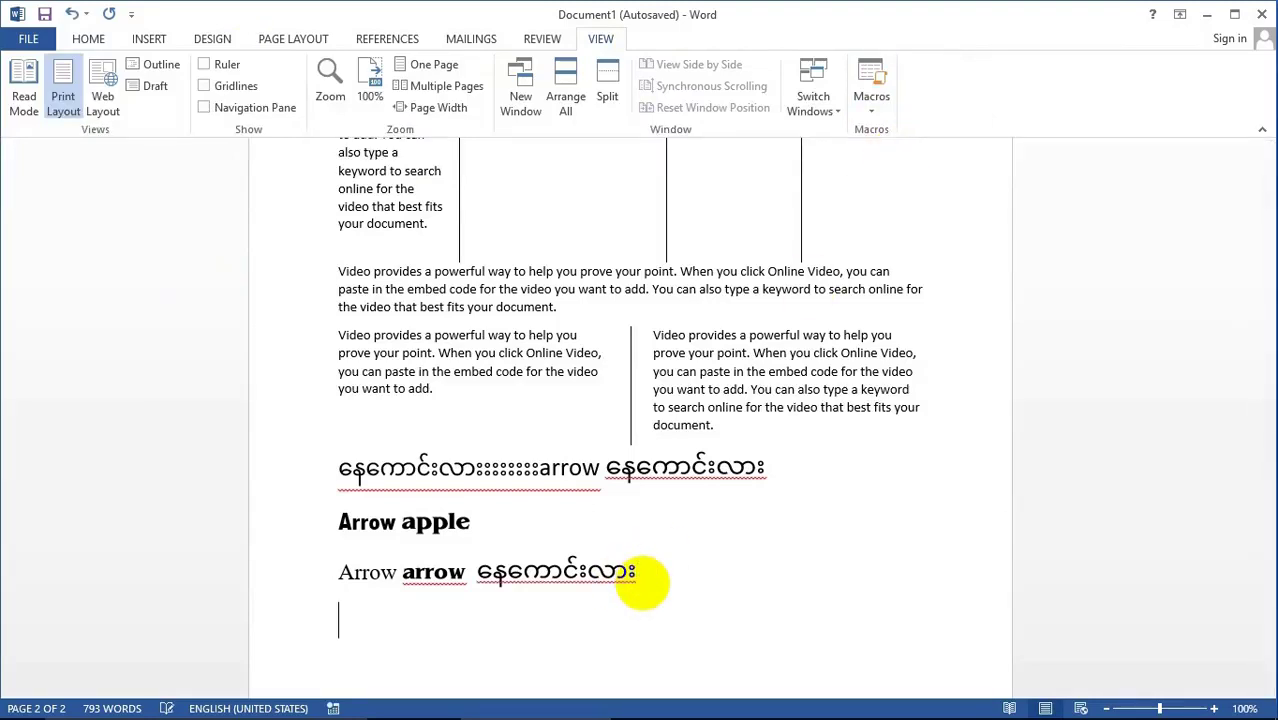
pyautogui.scroll(-2, 838, 536)
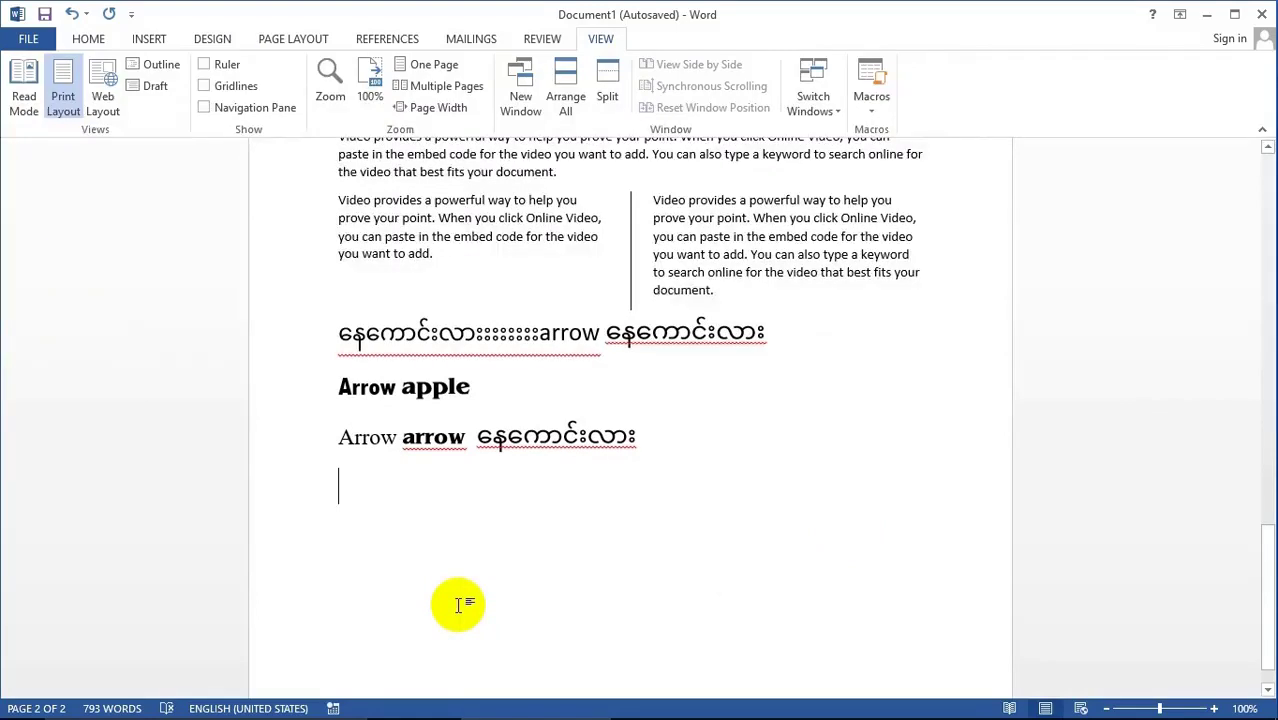
pyautogui.write('ေ')
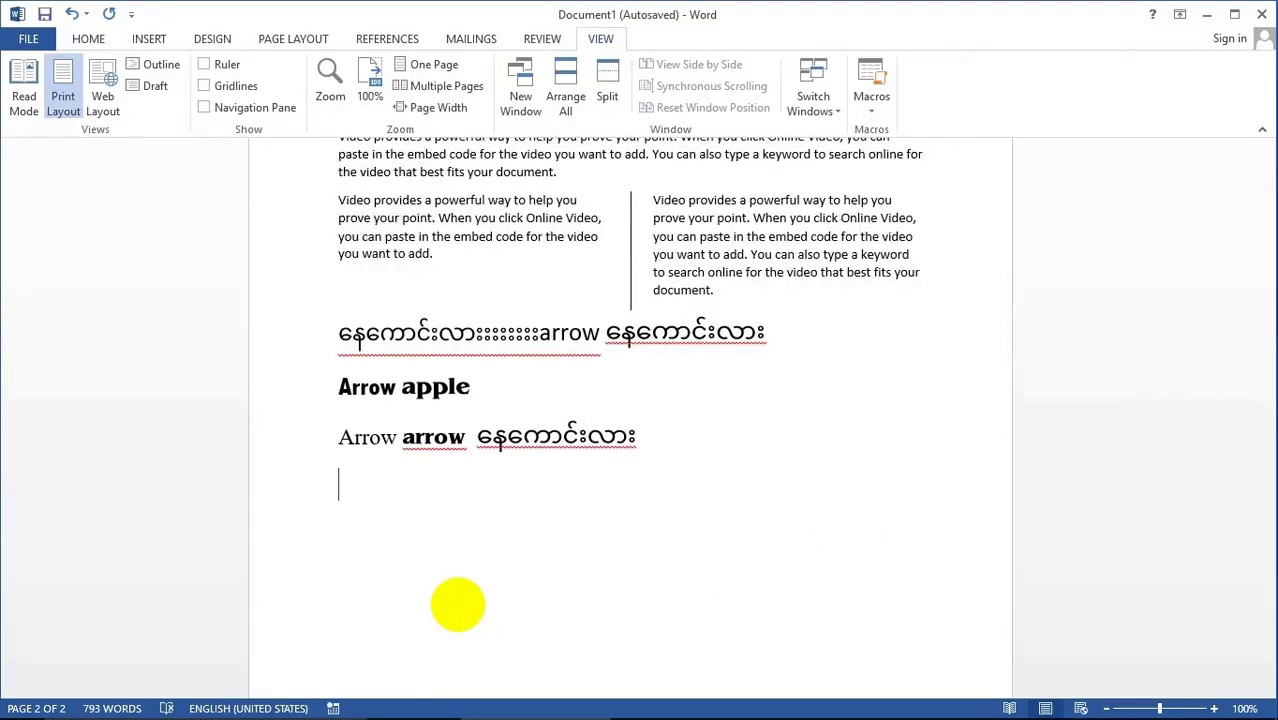
pyautogui.write('ar')
pyautogui.press('BackSpace')
pyautogui.press('BackSpace')
pyautogui.write('arow')
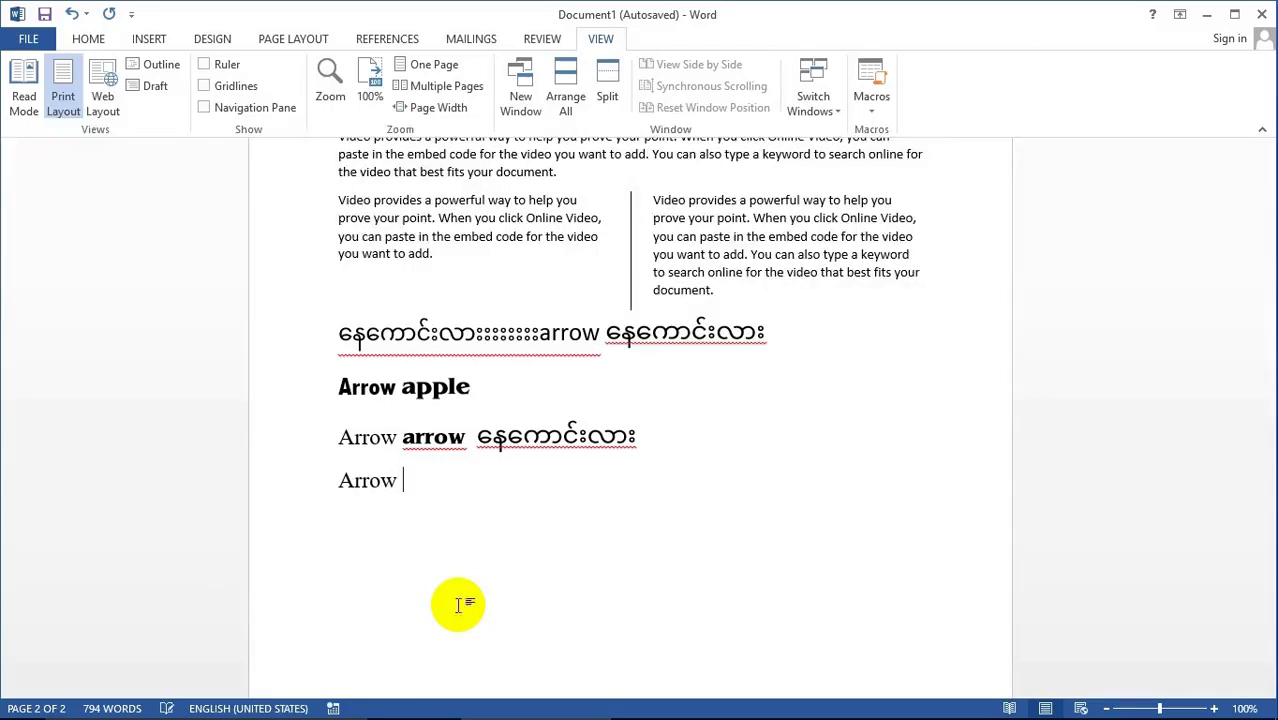
pyautogui.write(' arr')
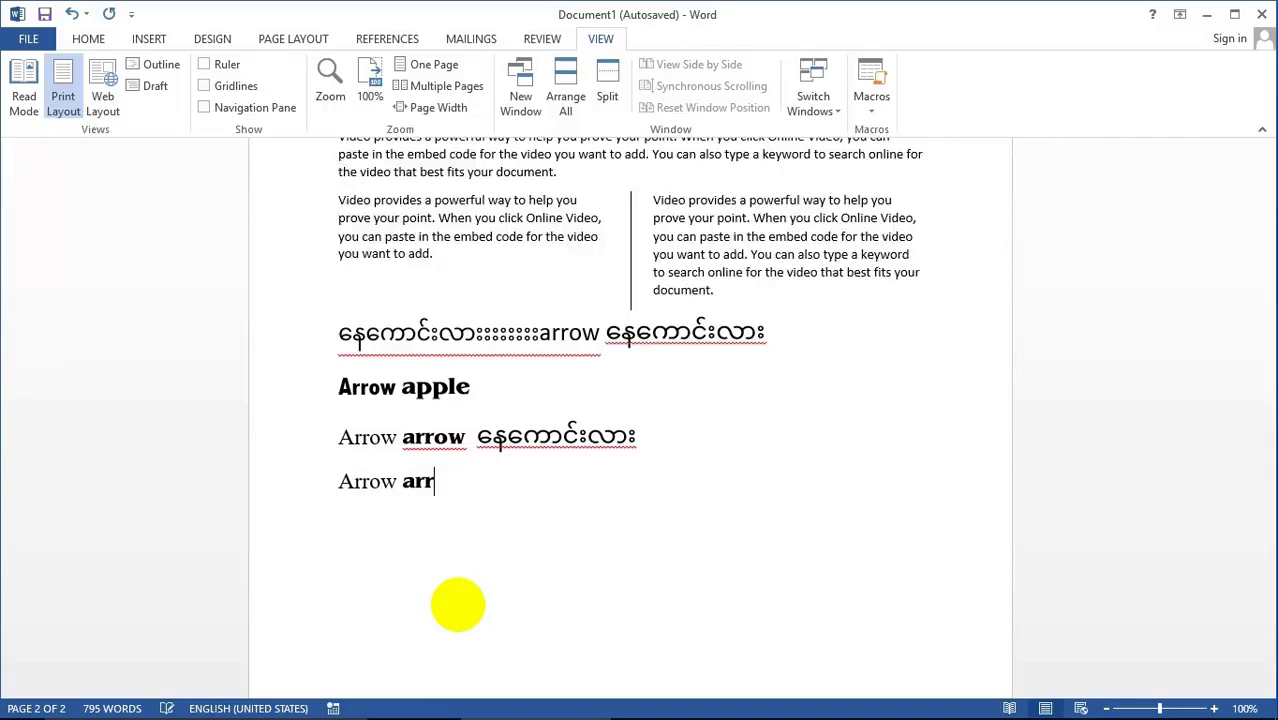
pyautogui.write('ow')
pyautogui.write(' A')
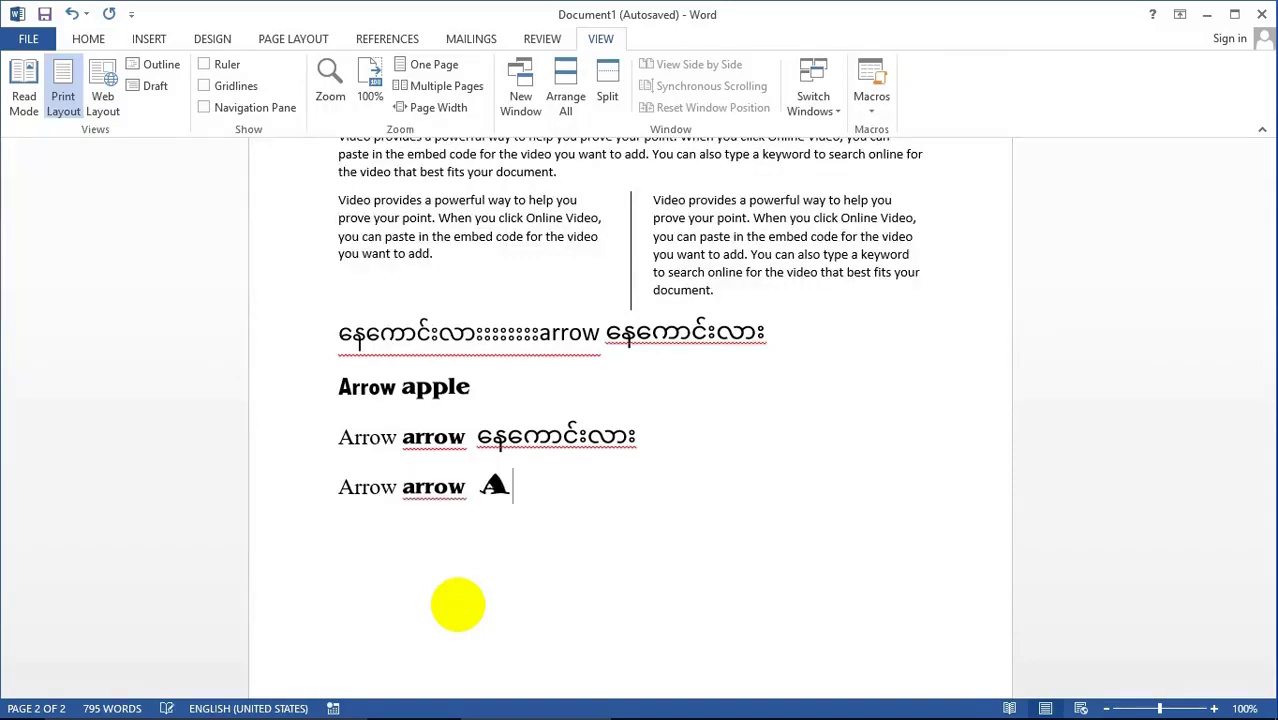
pyautogui.write('RROW')
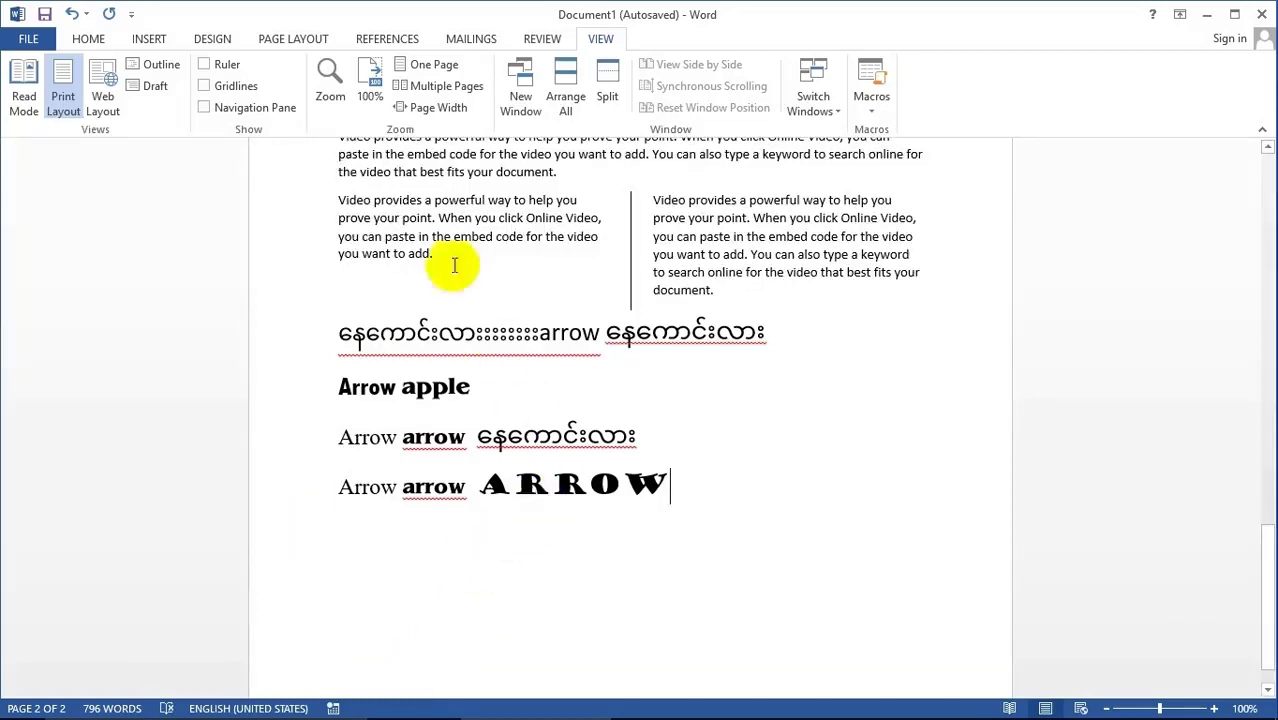
pyautogui.click(93, 40)
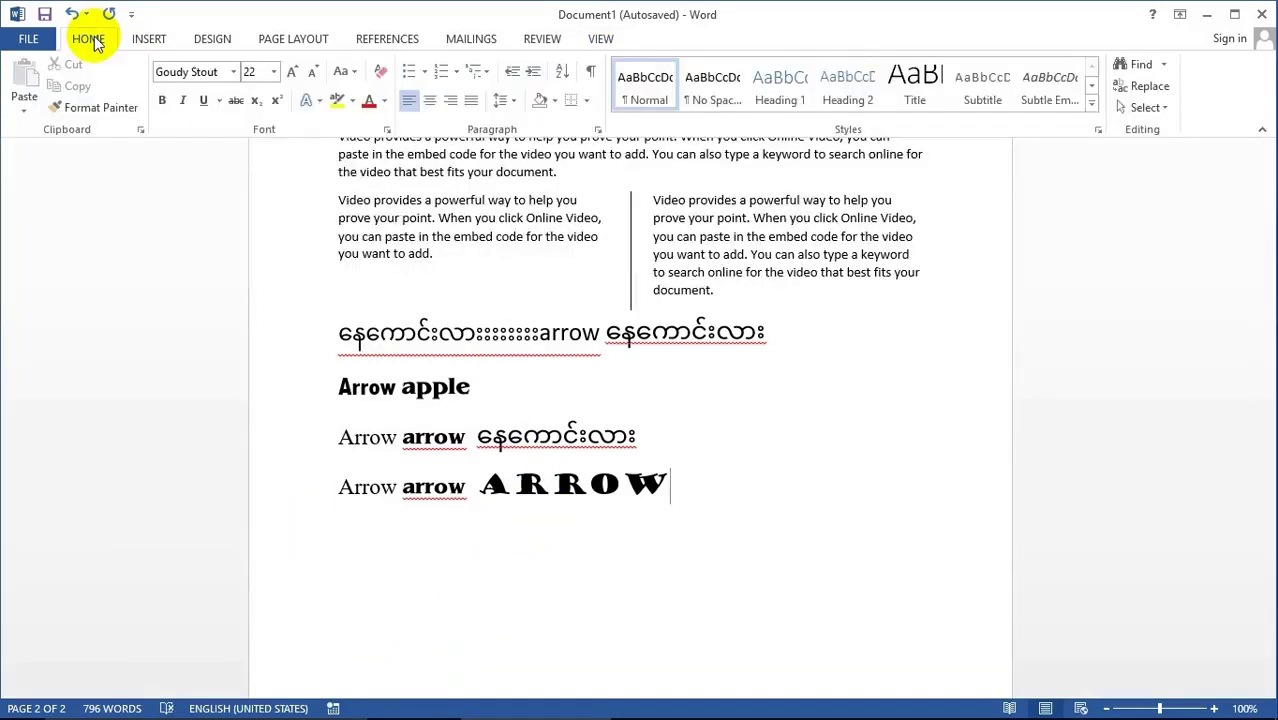